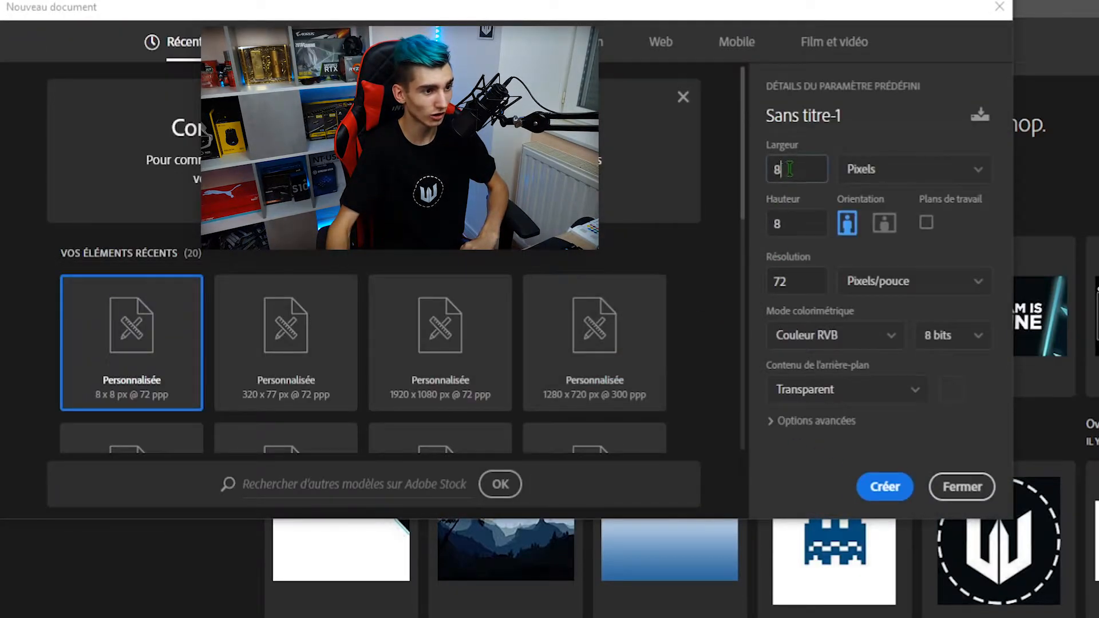
Create a new 320 by 77 pixel document at a resolution of 300 pixels per inch.
{"action": "type", "text": "320"}
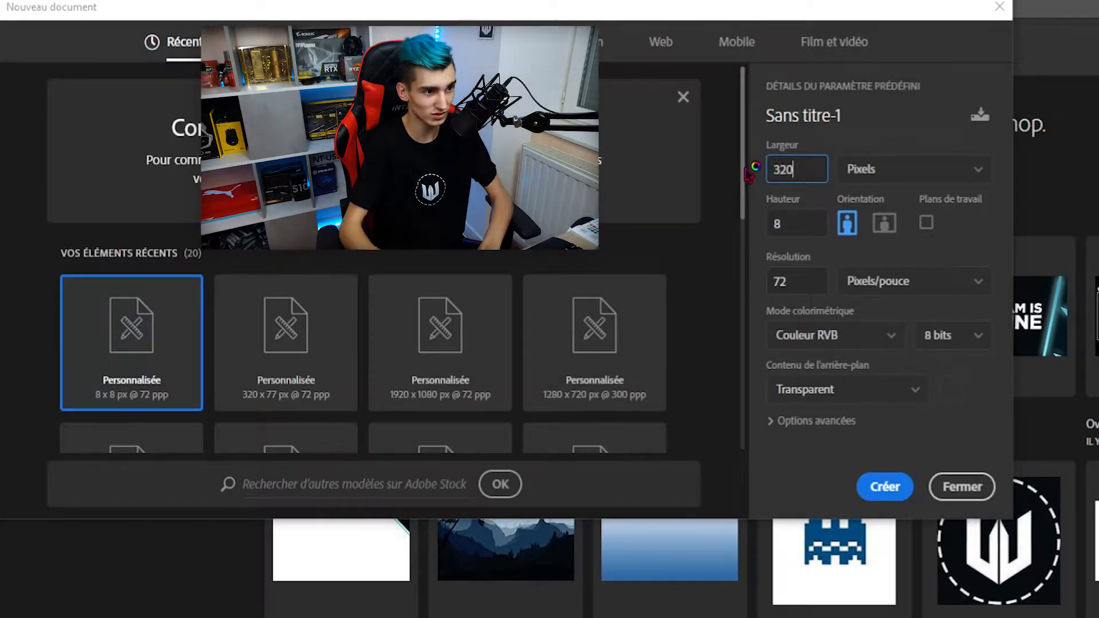
{"action": "key", "text": "Tab"}
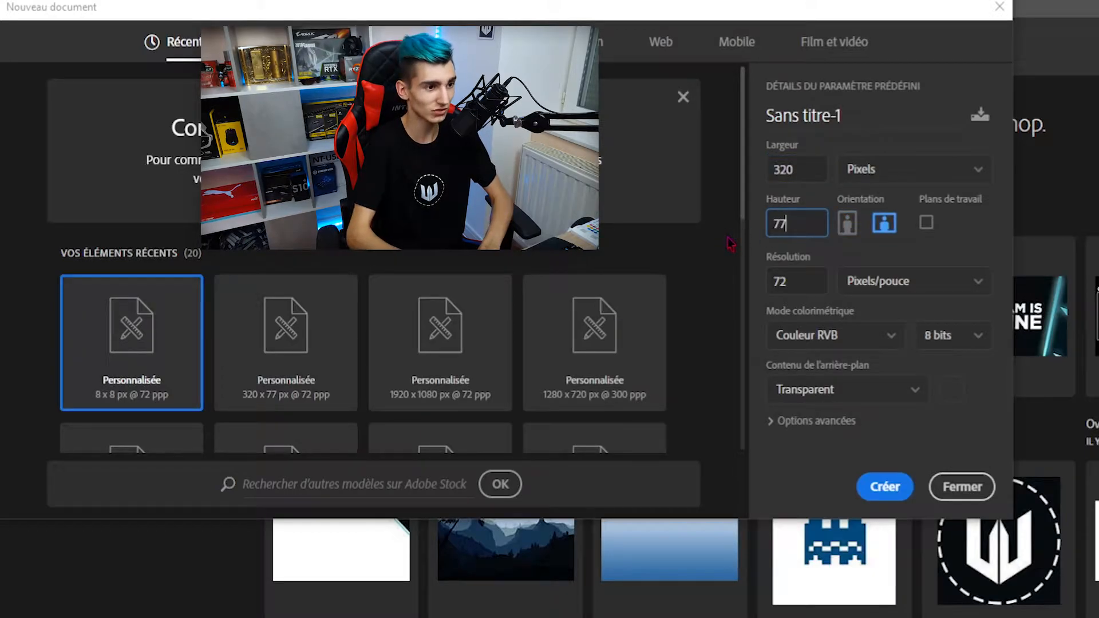
{"action": "key", "text": "Tab"}
{"action": "type", "text": "300"}
{"action": "left_click", "coordinate": [886, 488]}
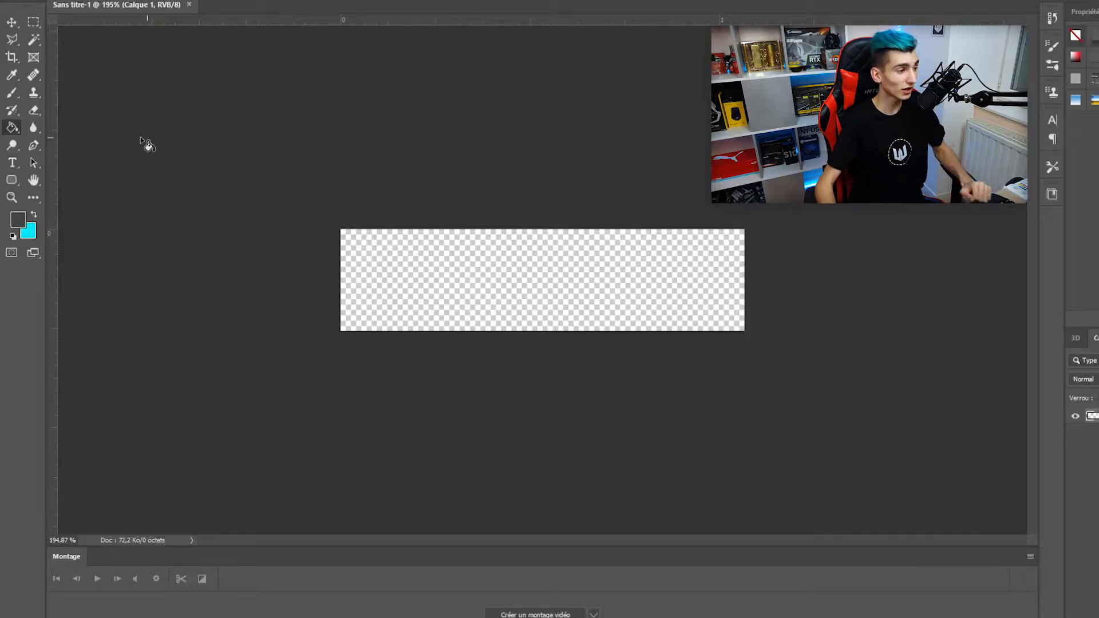
Fill the whole canvas with the red ff4456 using the Paint Bucket tool.
{"action": "right_click", "coordinate": [12, 128]}
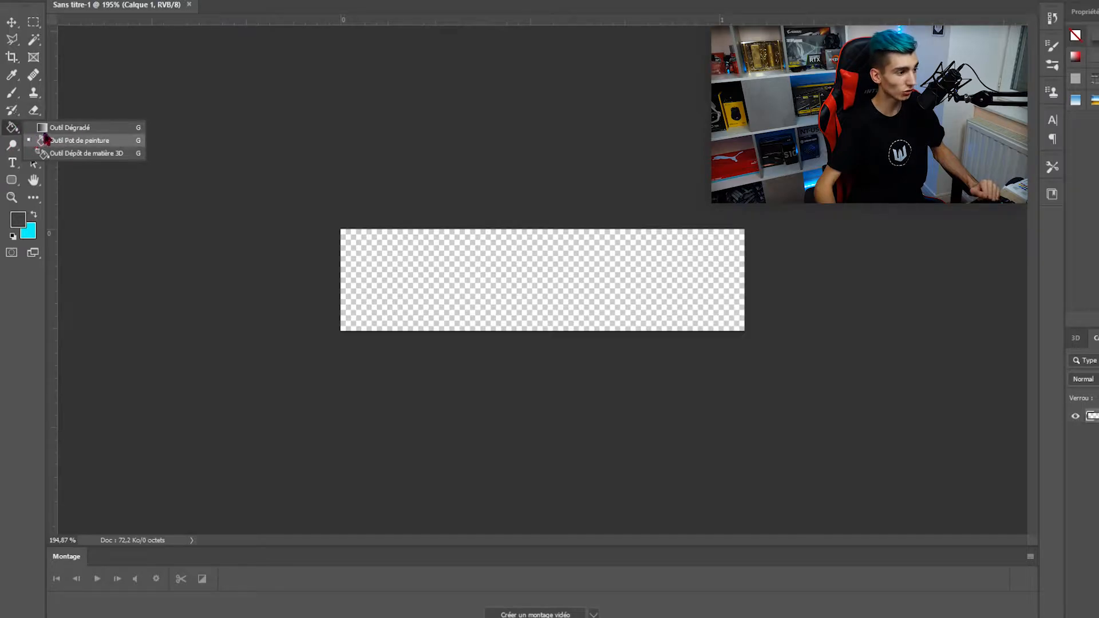
{"action": "left_click", "coordinate": [77, 141]}
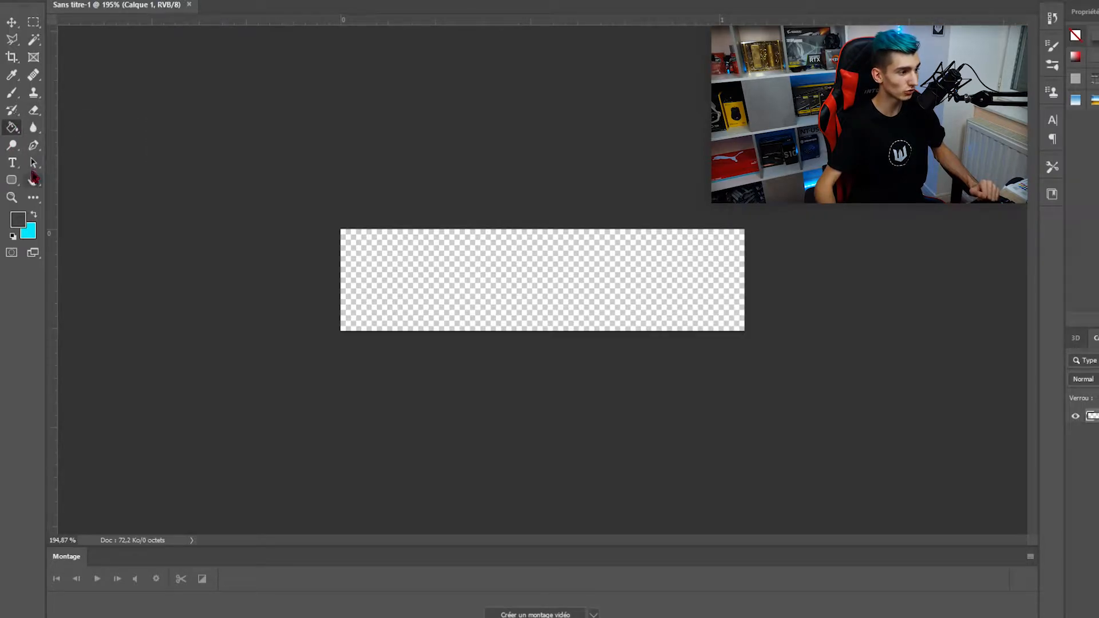
{"action": "left_click", "coordinate": [17, 220]}
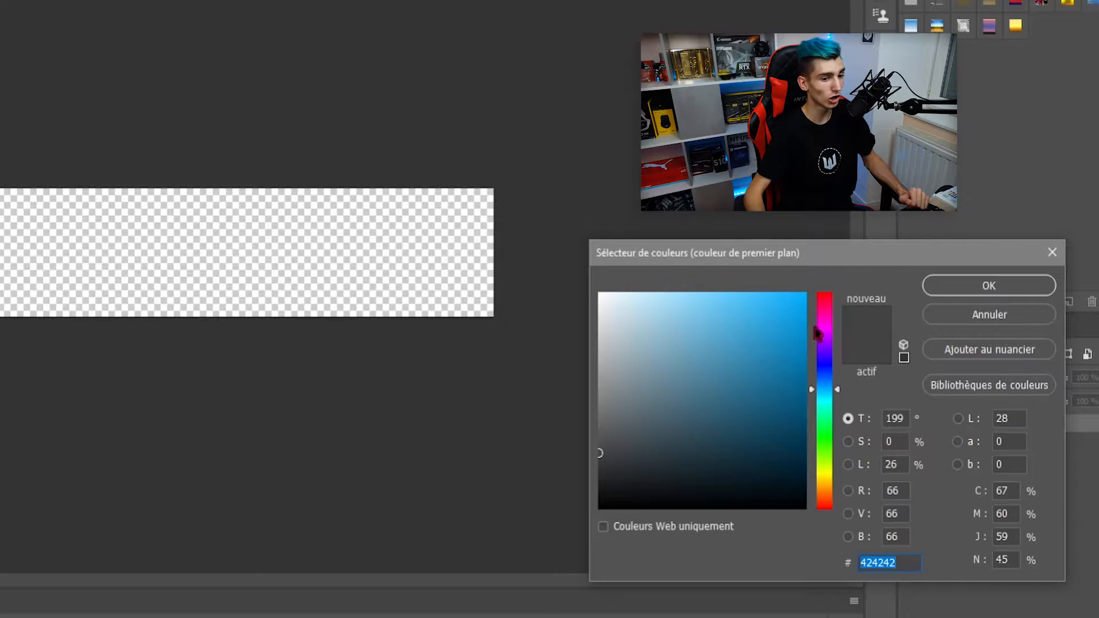
{"action": "left_click_drag", "start_coordinate": [830, 321], "coordinate": [826, 297]}
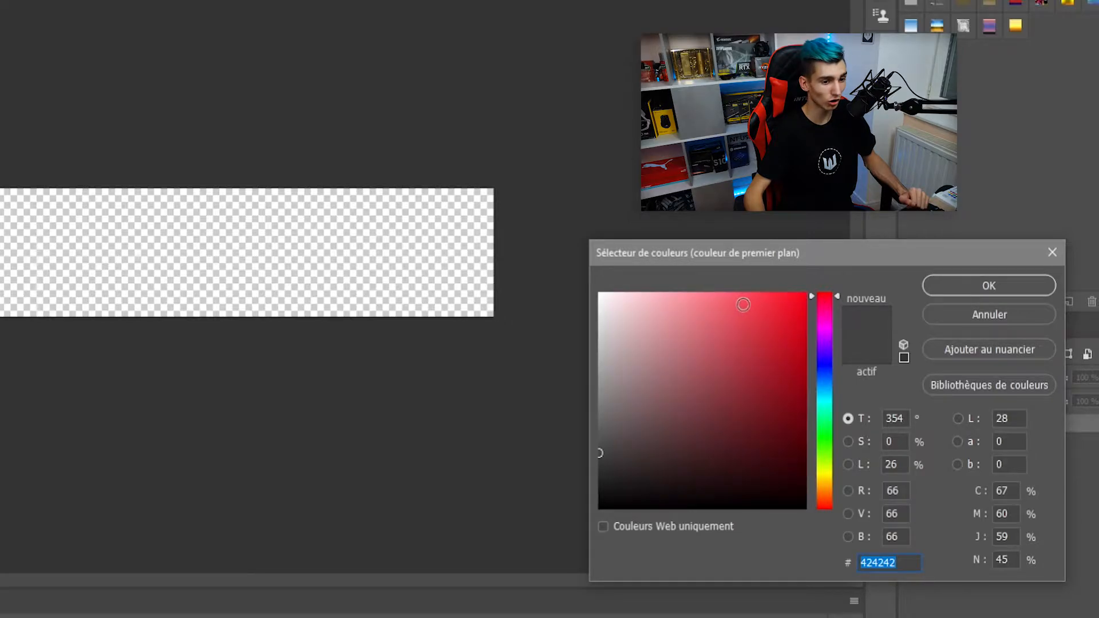
{"action": "left_click", "coordinate": [740, 293]}
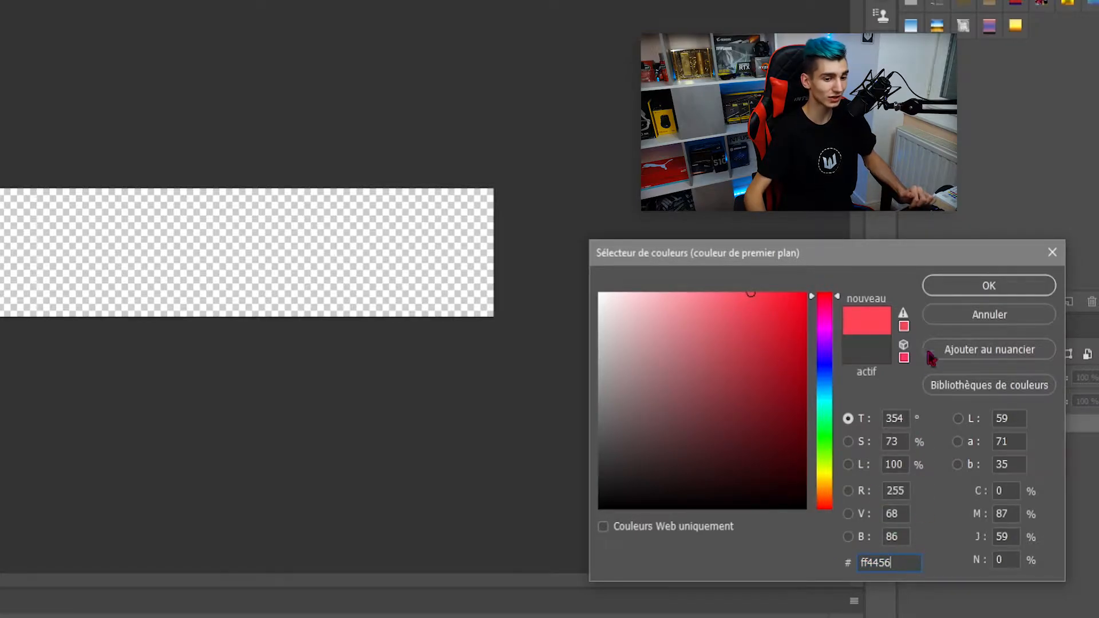
{"action": "left_click", "coordinate": [959, 291]}
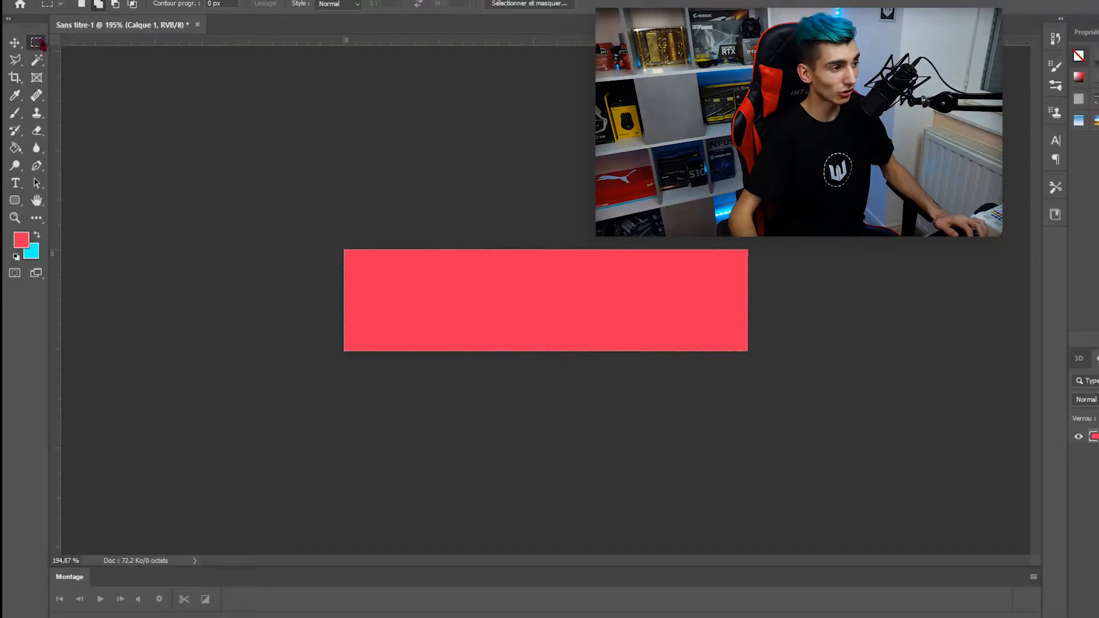
Copy a rectangular selection of about the left quarter of the red banner to a new layer and delete the original full-width layer.
{"action": "right_click", "coordinate": [38, 43]}
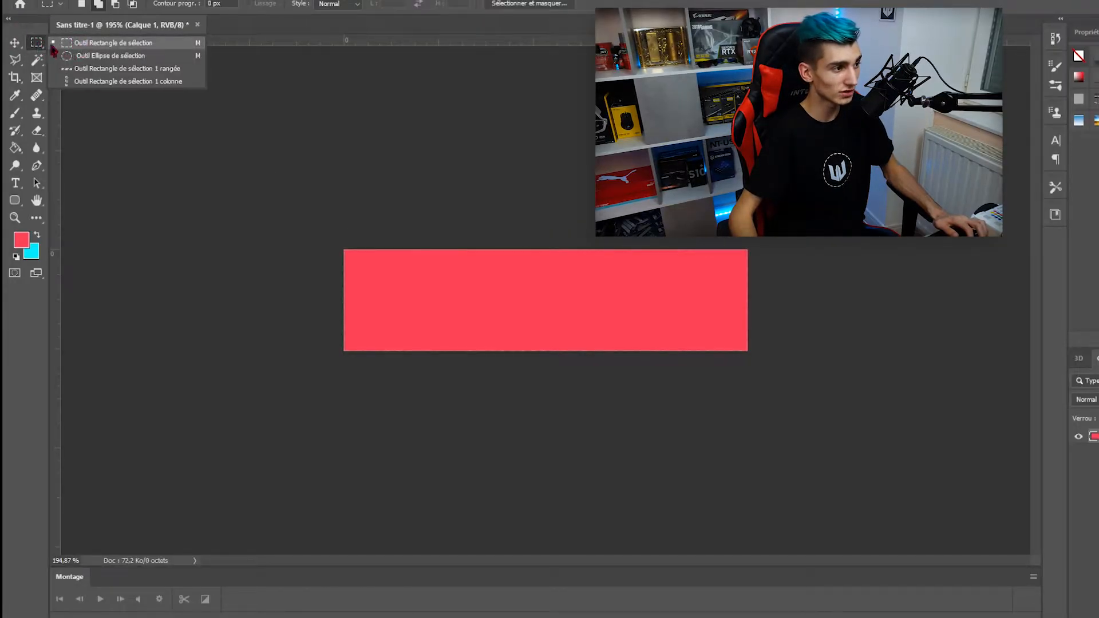
{"action": "left_click", "coordinate": [74, 44]}
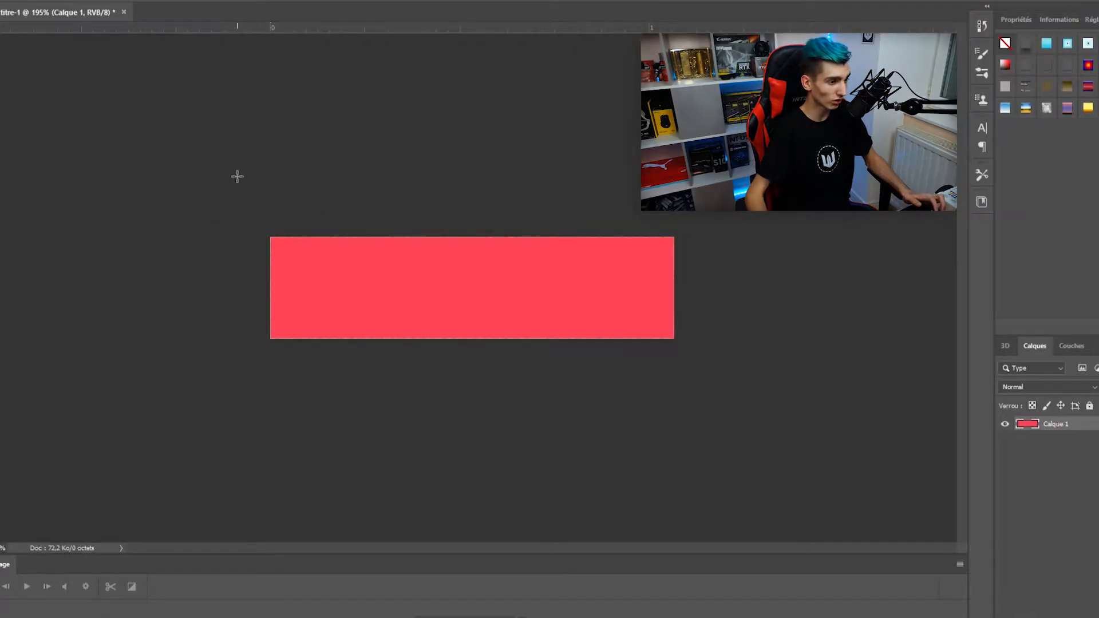
{"action": "left_click_drag", "start_coordinate": [270, 225], "coordinate": [271, 225]}
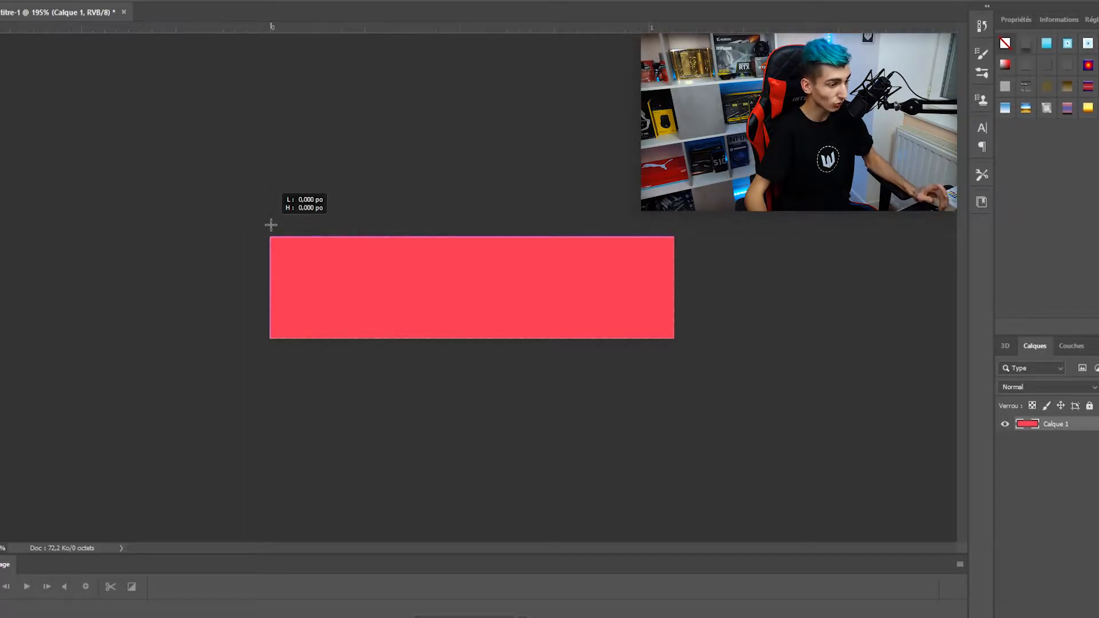
{"action": "left_click_drag", "start_coordinate": [271, 224], "coordinate": [374, 341]}
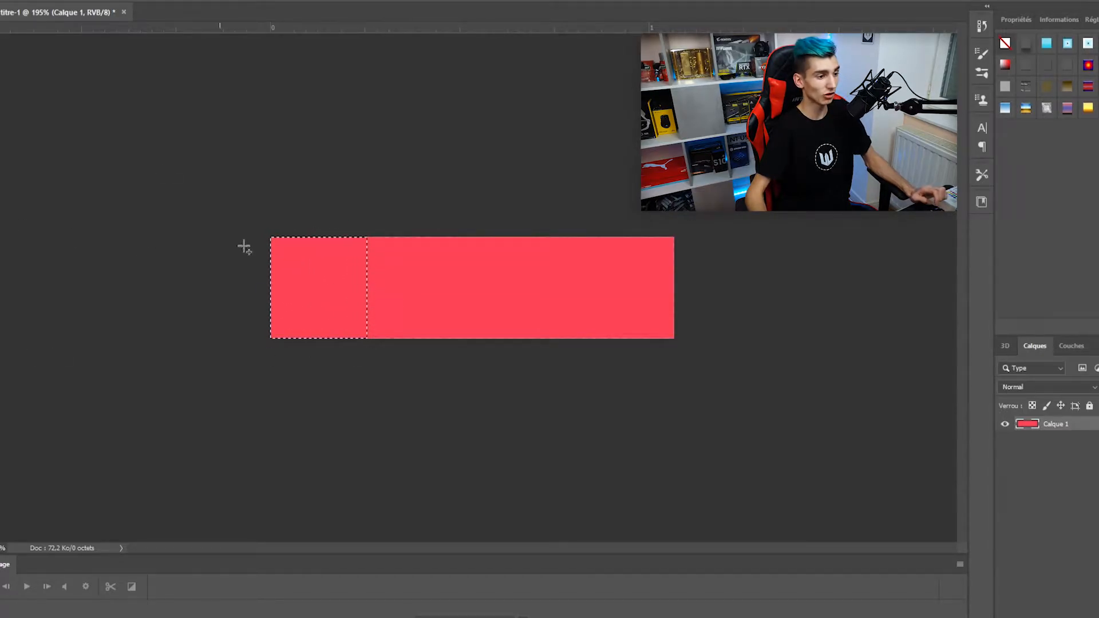
{"action": "key", "text": "ctrl+j"}
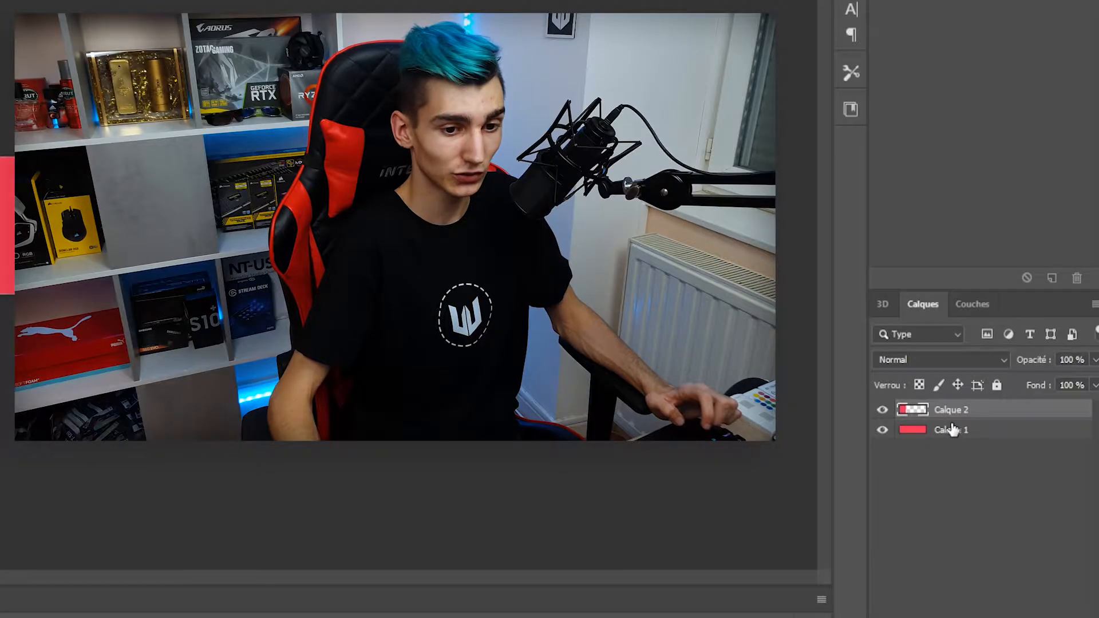
{"action": "left_click", "coordinate": [1047, 440]}
{"action": "key", "text": "Delete"}
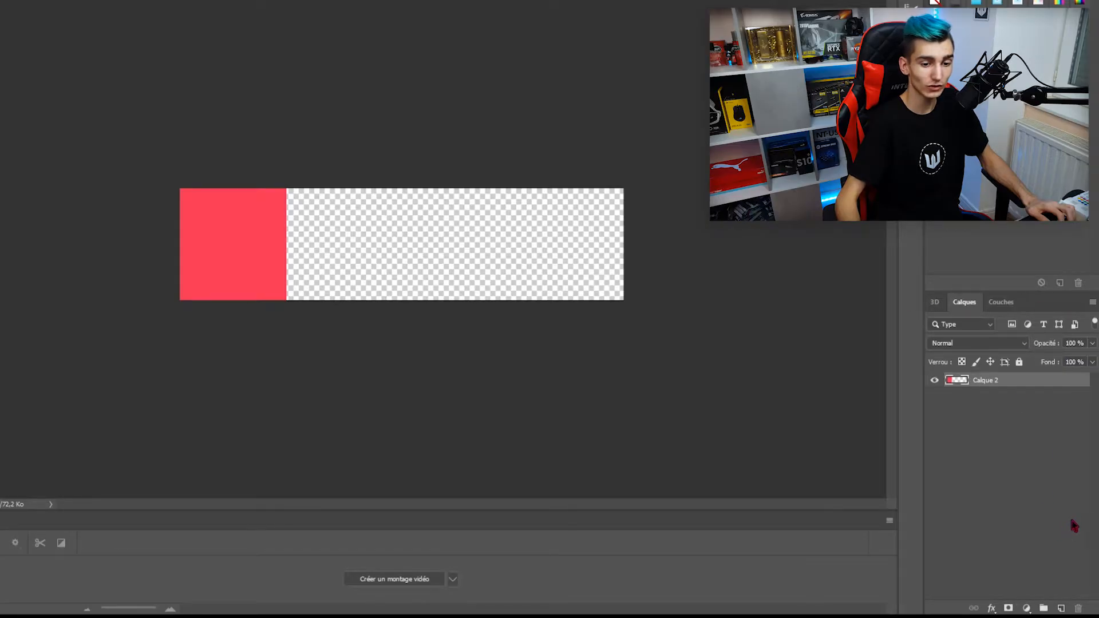
Add a new layer beneath the red block and fill it with the dark grey 303030.
{"action": "left_click", "coordinate": [1061, 608]}
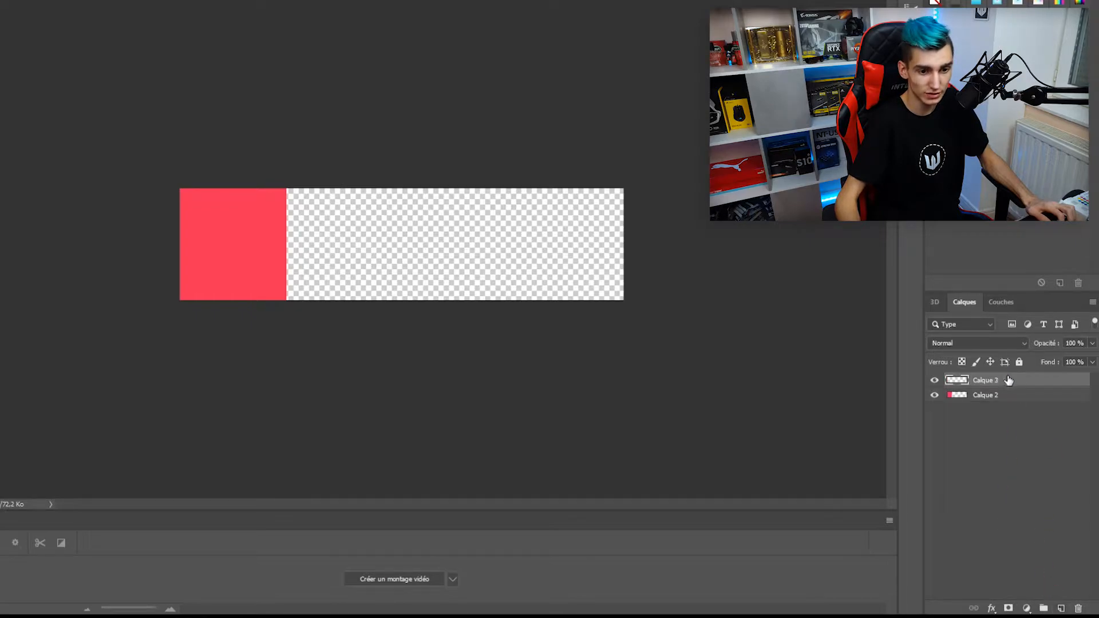
{"action": "left_click_drag", "start_coordinate": [1008, 380], "coordinate": [999, 456]}
{"action": "left_click", "coordinate": [1029, 380]}
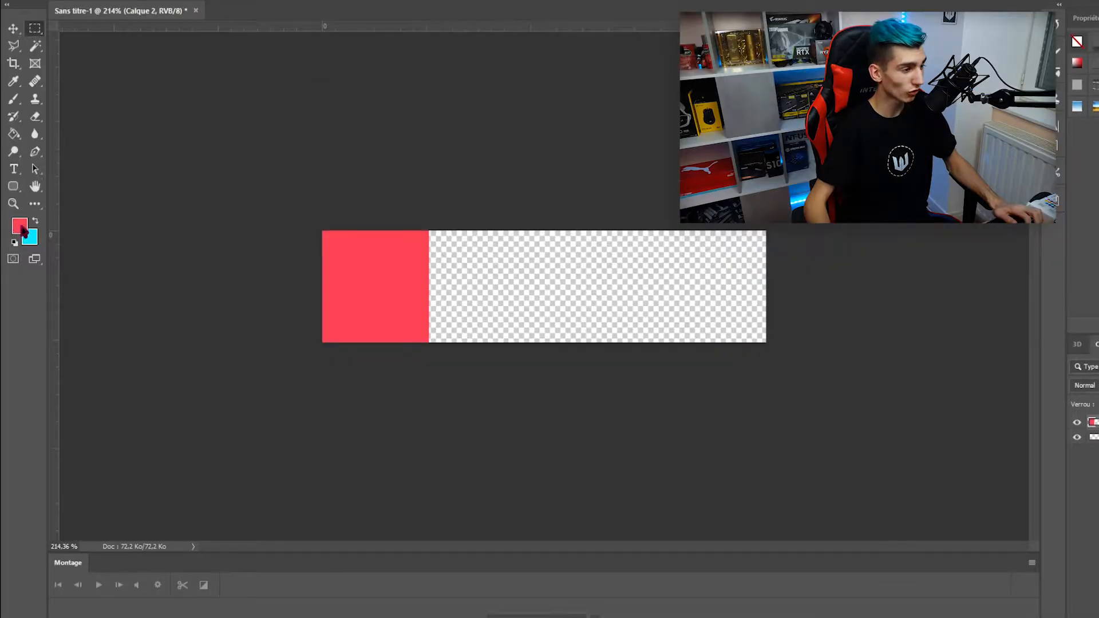
{"action": "left_click", "coordinate": [22, 227]}
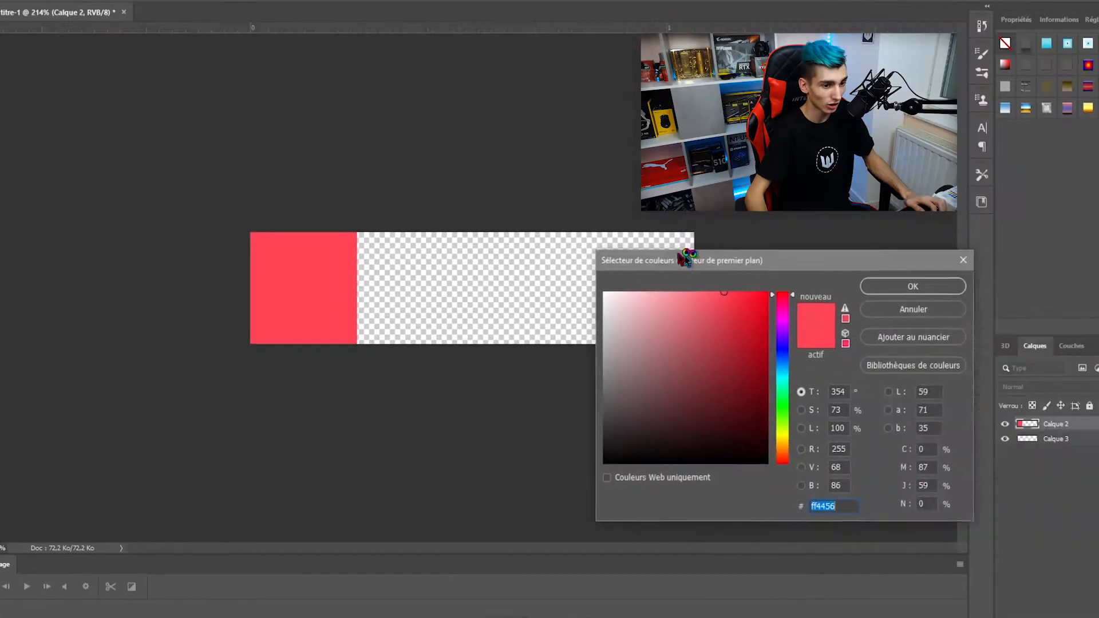
{"action": "left_click_drag", "start_coordinate": [479, 350], "coordinate": [405, 414]}
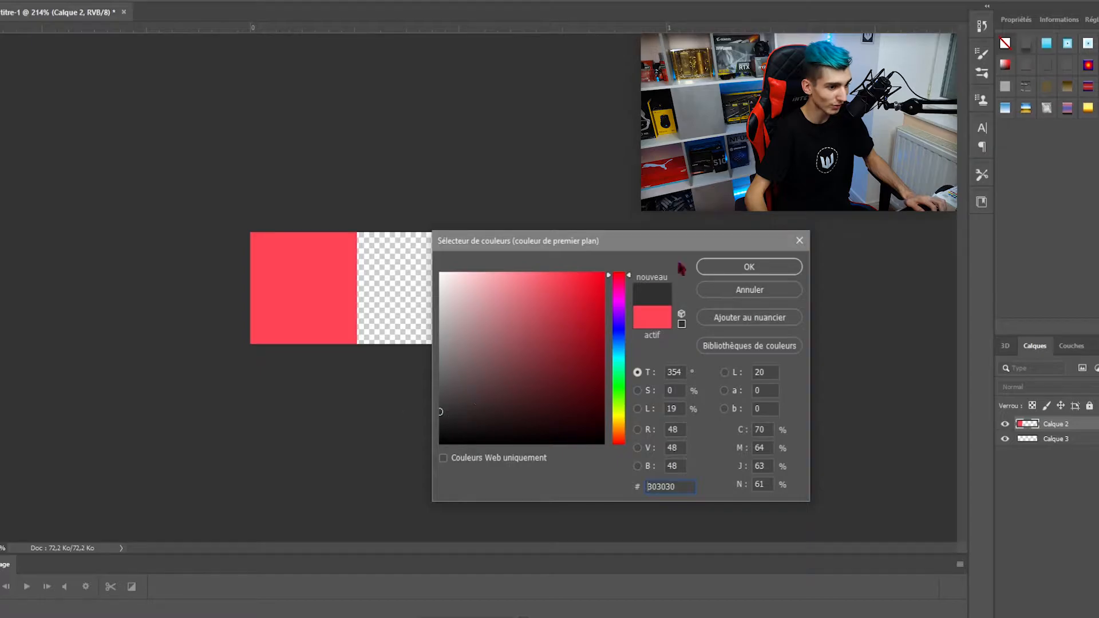
{"action": "left_click", "coordinate": [703, 268]}
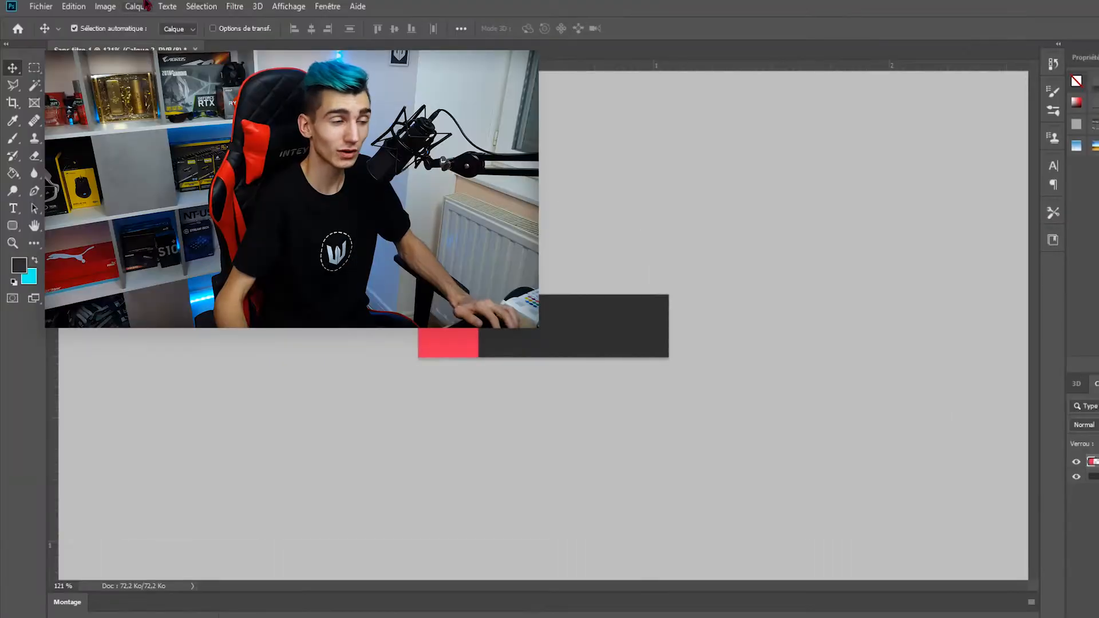
Create a second new document measuring 1000 by 1000 pixels.
{"action": "left_click", "coordinate": [46, 6]}
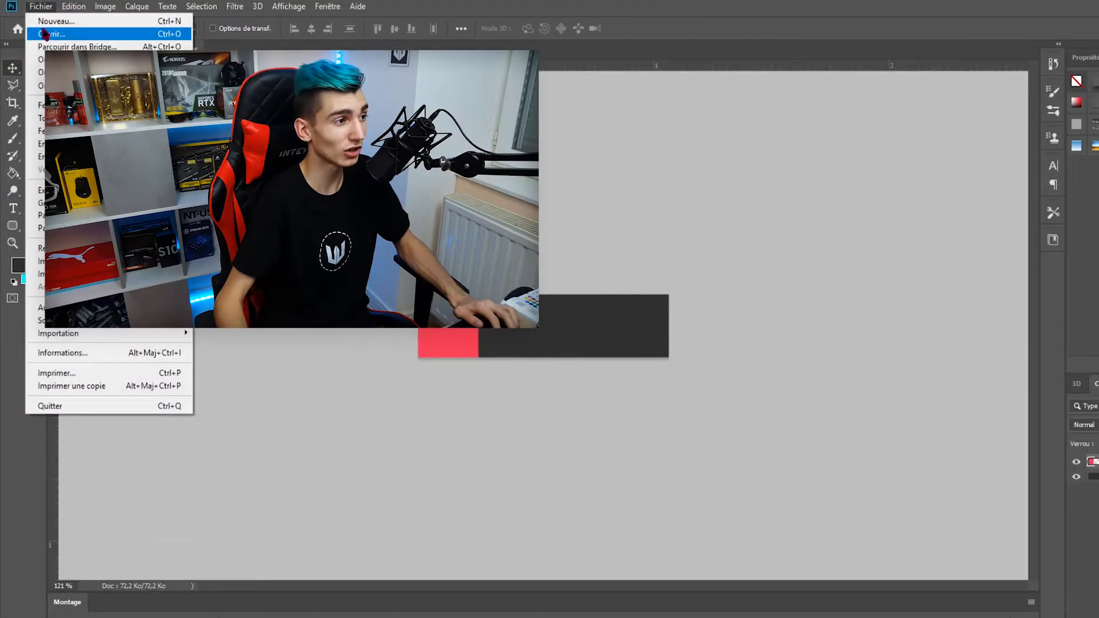
{"action": "left_click", "coordinate": [47, 22]}
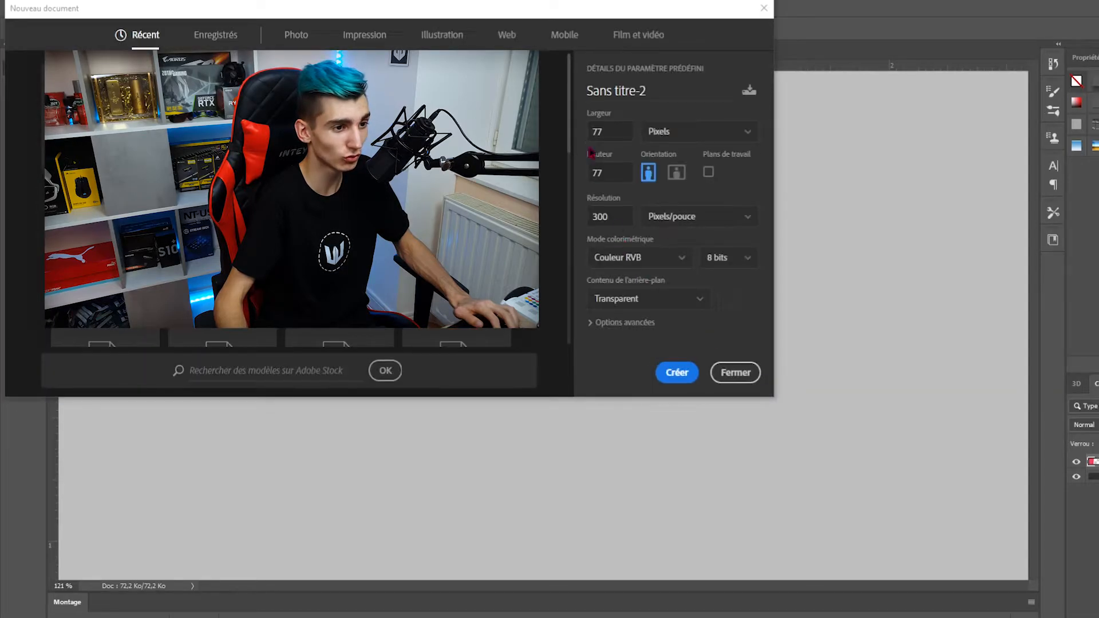
{"action": "double_click", "coordinate": [597, 131]}
{"action": "type", "text": "1000"}
{"action": "double_click", "coordinate": [595, 173]}
{"action": "type", "text": "1000"}
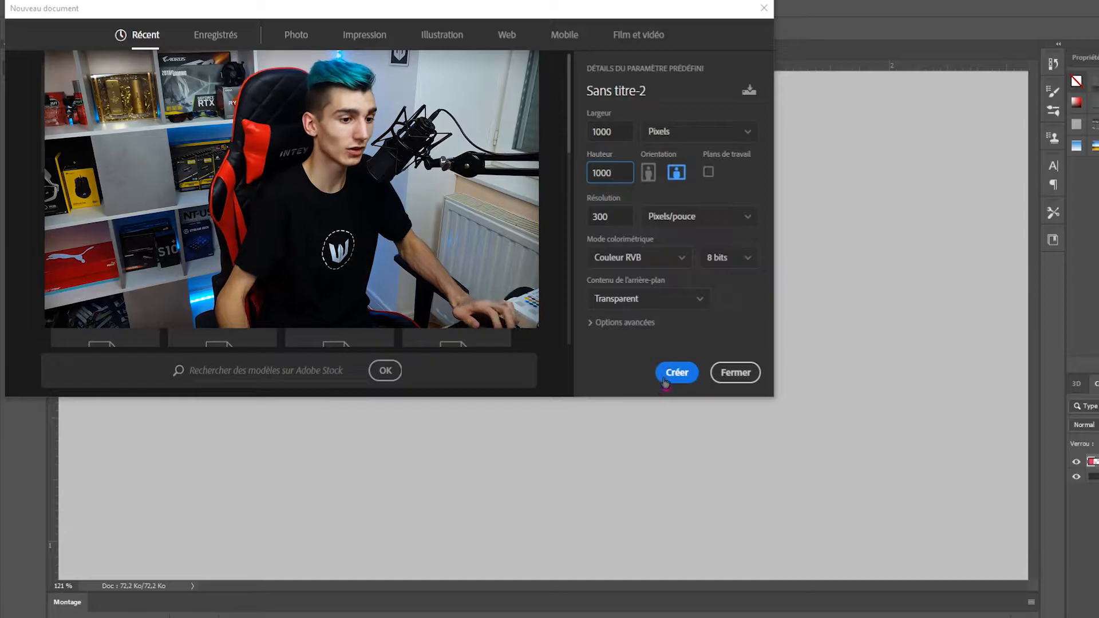
{"action": "left_click", "coordinate": [663, 381]}
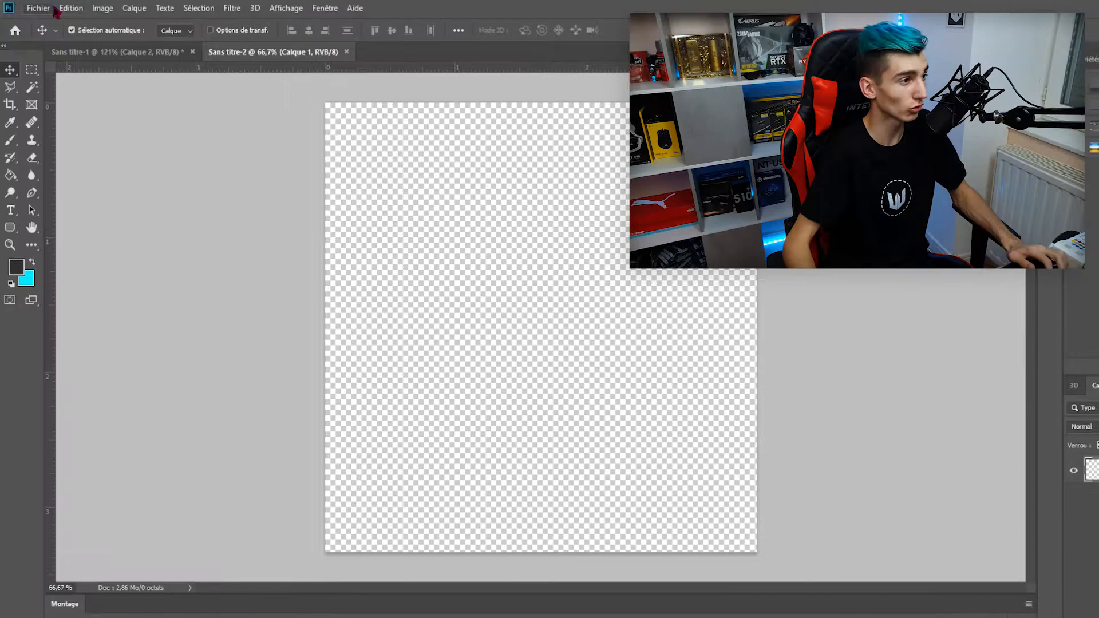
Import and embed the YouTube logo image téléchargement.png into the 1000 by 1000 pixel document.
{"action": "left_click", "coordinate": [39, 8]}
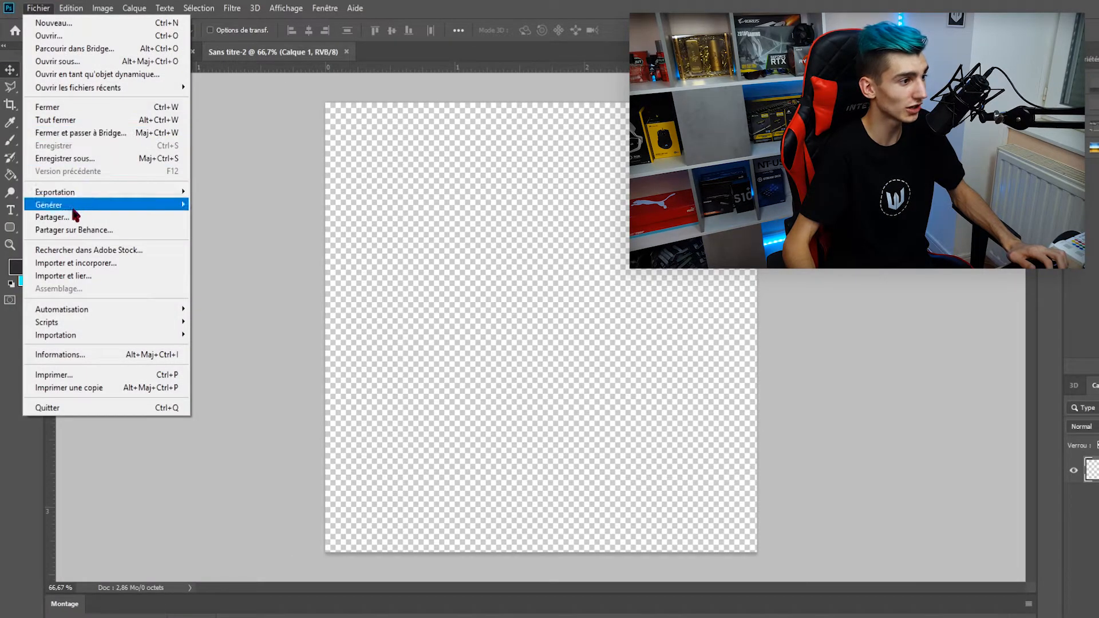
{"action": "left_click", "coordinate": [80, 263]}
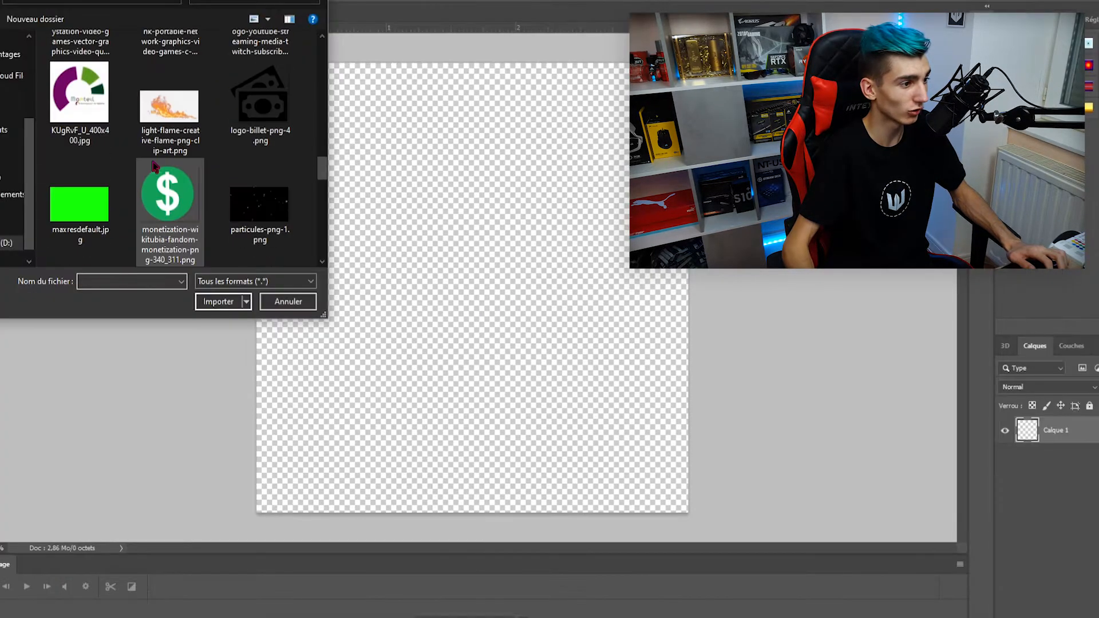
{"action": "scroll", "coordinate": [154, 166], "scroll_direction": "down", "scroll_amount": 5}
{"action": "scroll", "coordinate": [114, 201], "scroll_direction": "up", "scroll_amount": 3}
{"action": "left_click", "coordinate": [73, 252]}
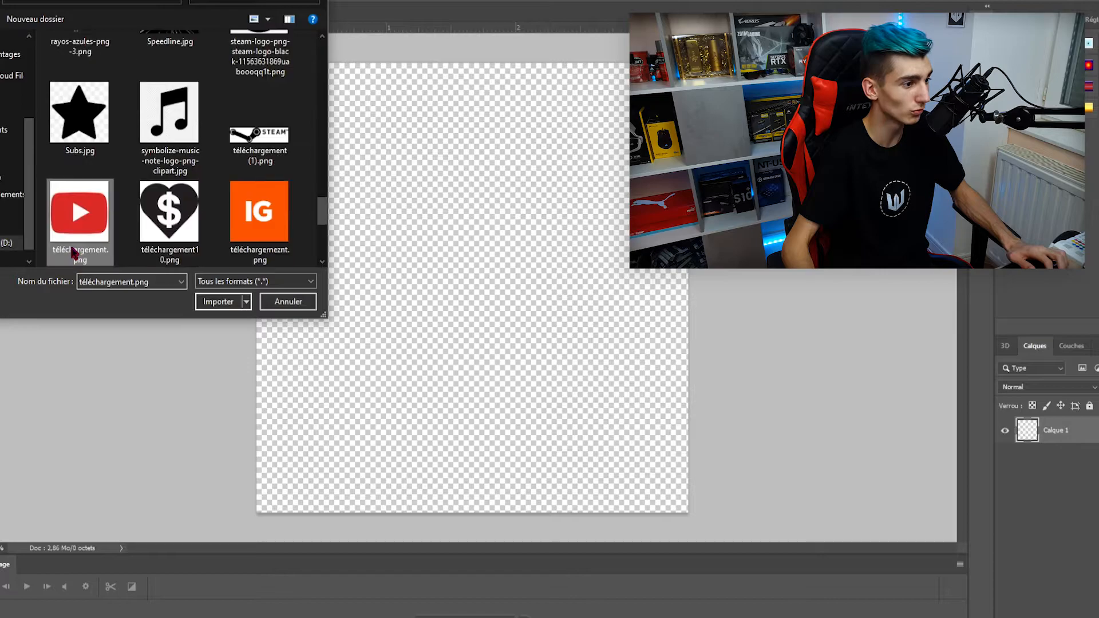
{"action": "double_click", "coordinate": [73, 252]}
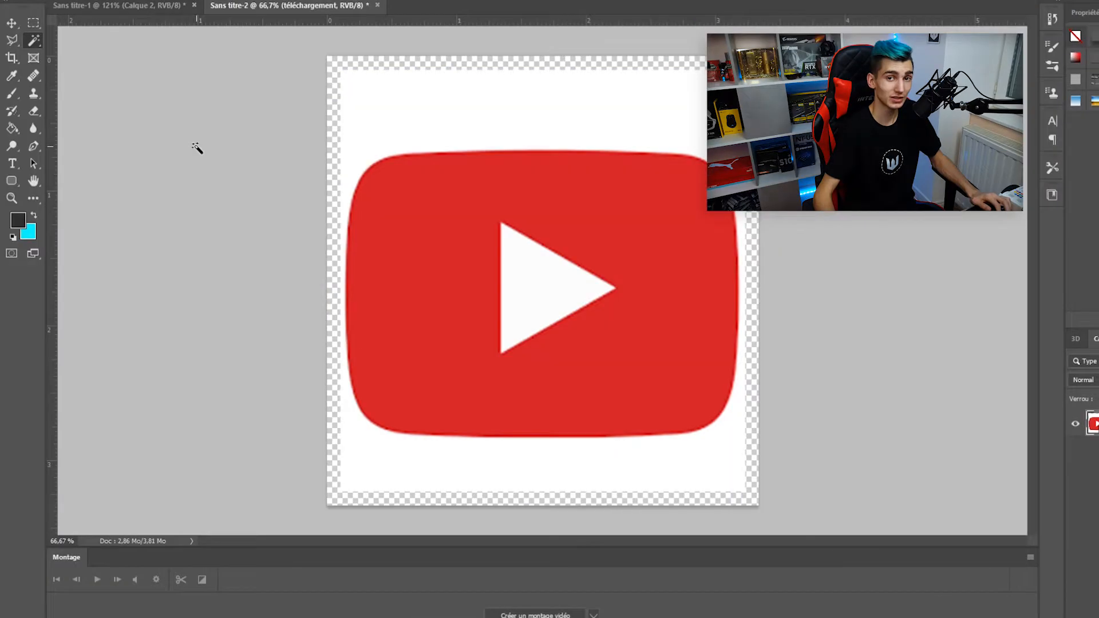
Select the white background around the YouTube logo and the white play triangle with the Magic Wand.
{"action": "right_click", "coordinate": [33, 40]}
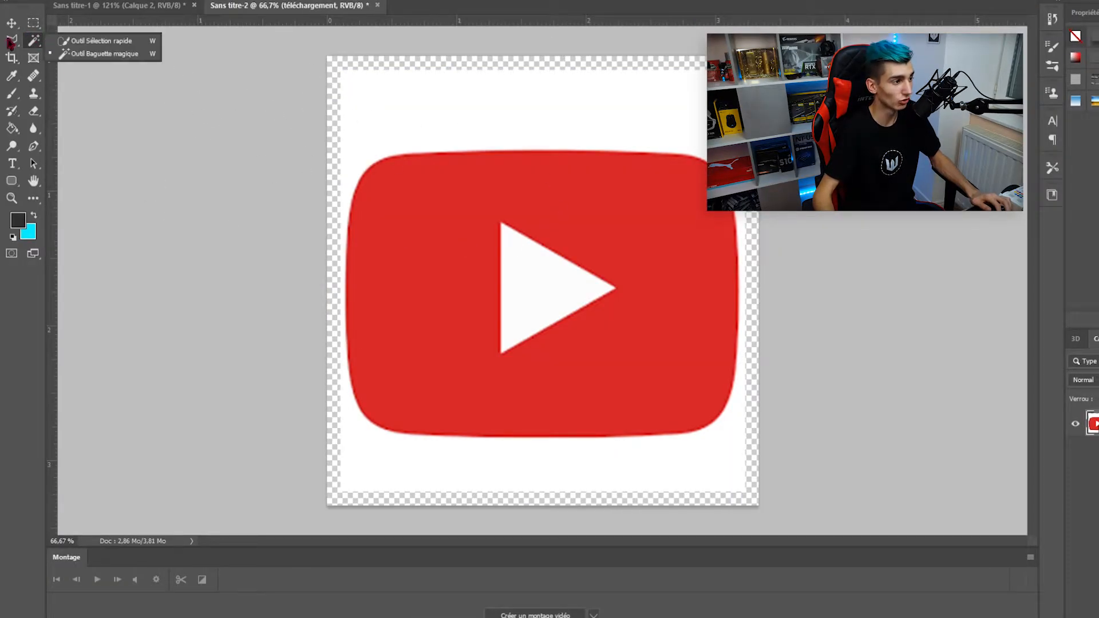
{"action": "left_click", "coordinate": [83, 53]}
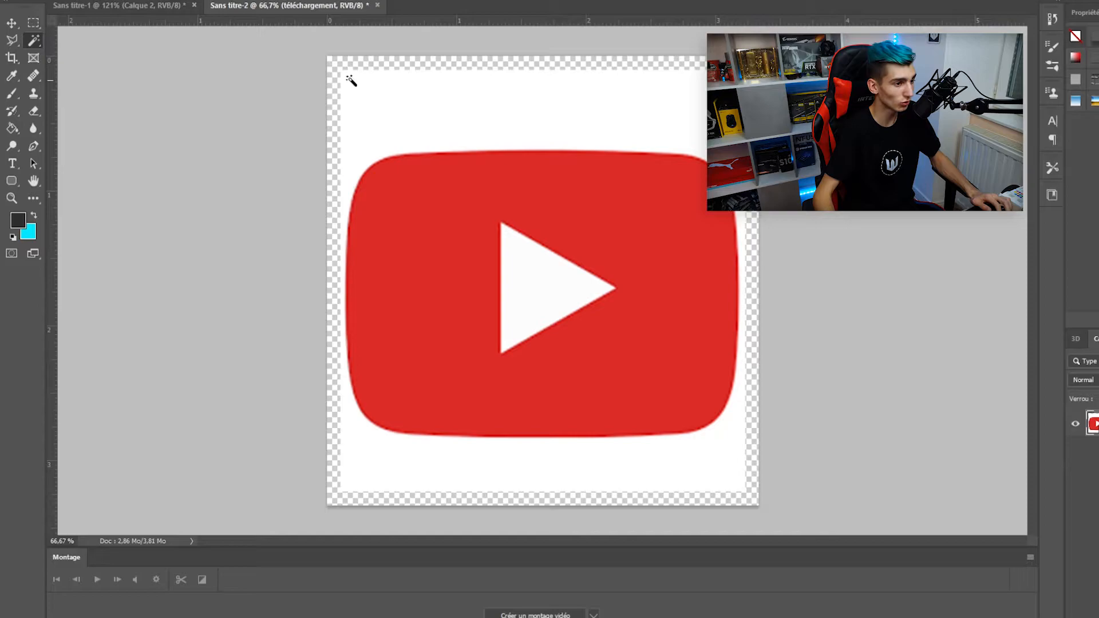
{"action": "left_click", "coordinate": [441, 112]}
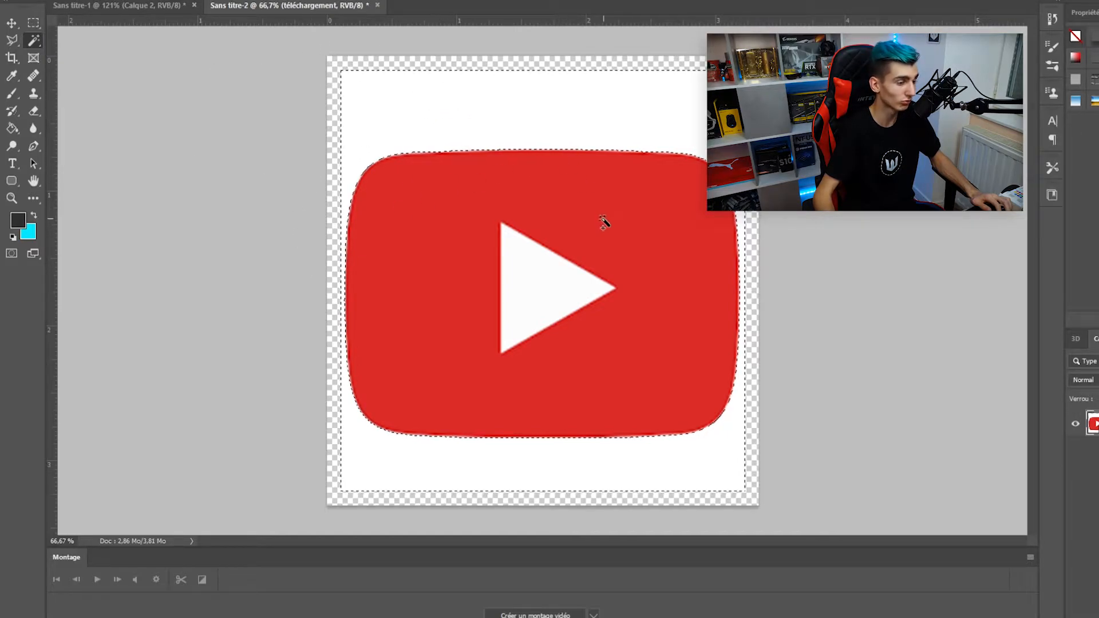
{"action": "right_click", "coordinate": [499, 115]}
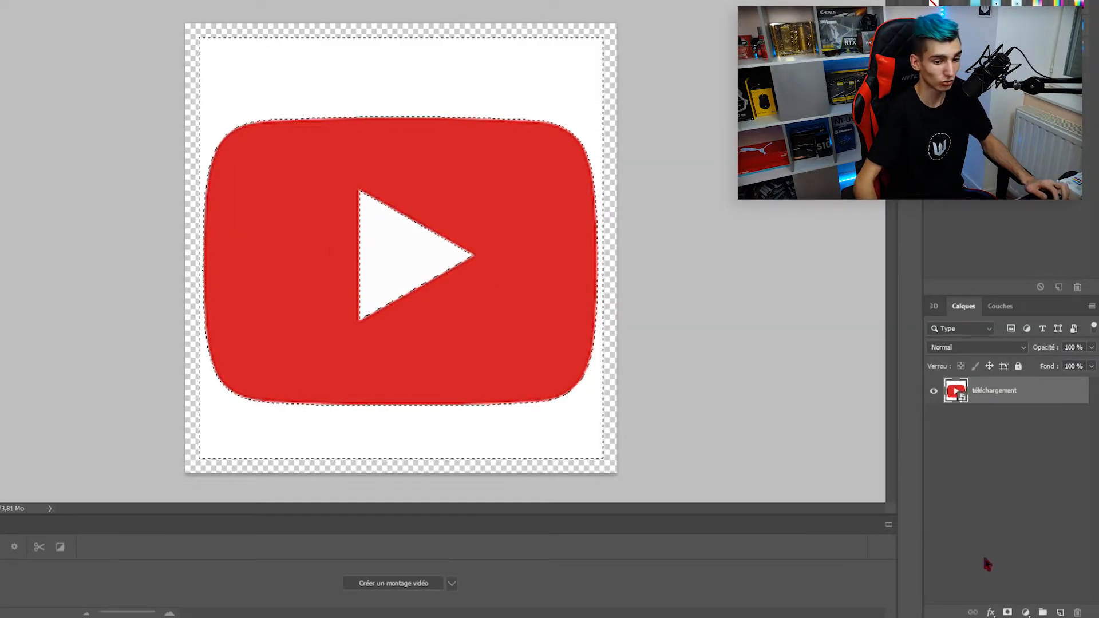
Add an empty layer beneath the imported logo layer.
{"action": "left_click", "coordinate": [1060, 612]}
{"action": "left_click_drag", "start_coordinate": [999, 391], "coordinate": [1015, 458]}
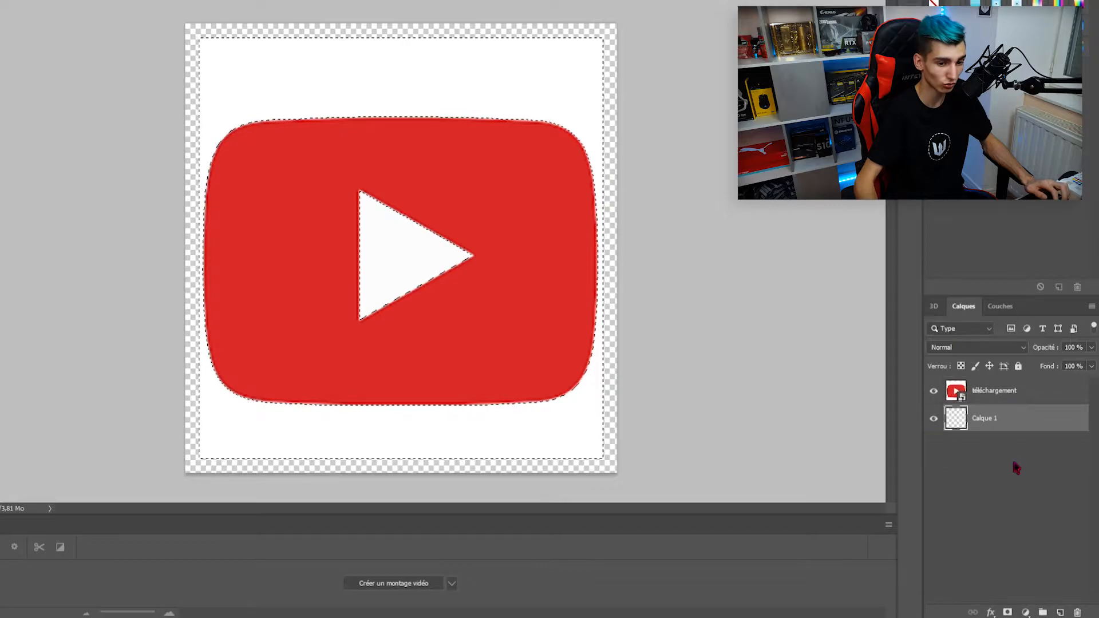
Try to fill on the imported téléchargement logo layer with the Paint Bucket tool.
{"action": "left_click", "coordinate": [1039, 394]}
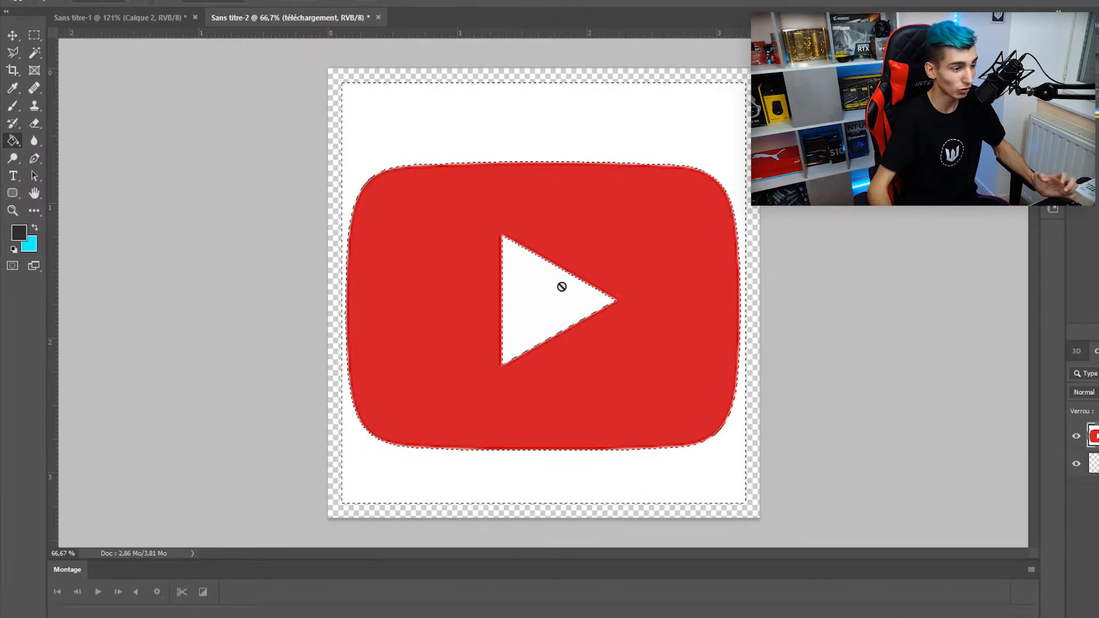
{"action": "left_click", "coordinate": [482, 202]}
{"action": "left_click", "coordinate": [601, 241]}
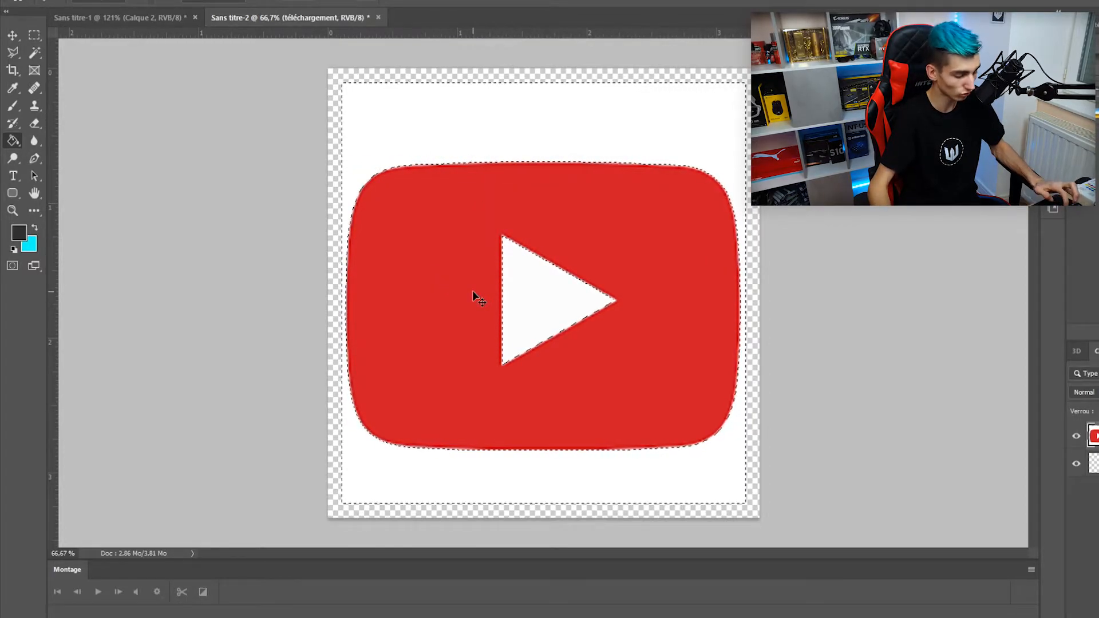
Delete the selected white areas of the YouTube logo and scale the logo down in the banner document to fit inside the red square.
{"action": "key", "text": "Delete"}
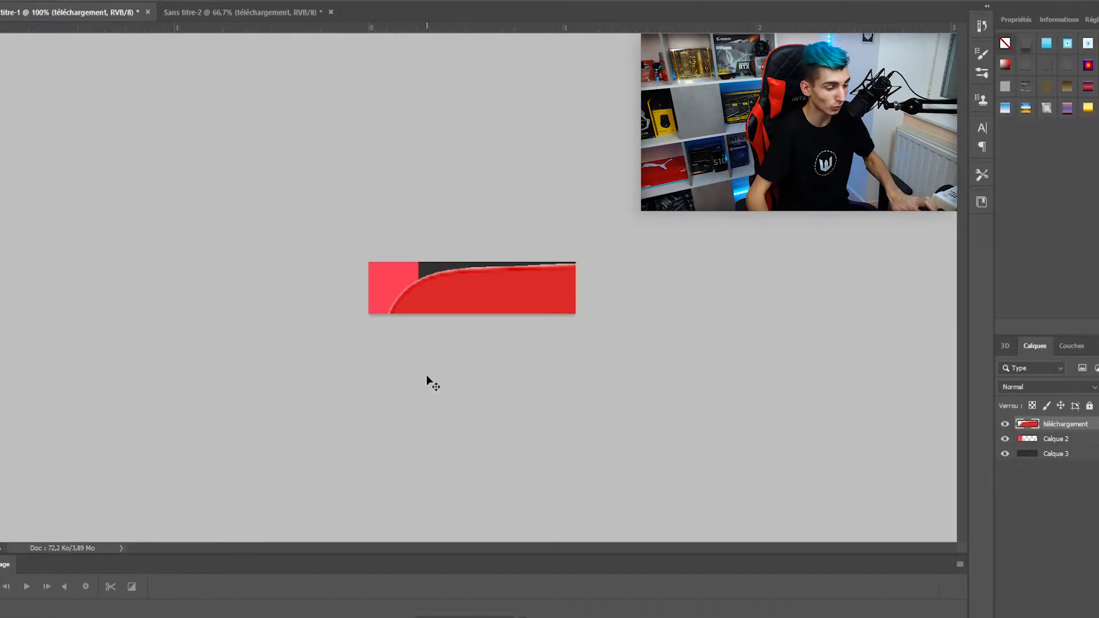
{"action": "key", "text": "ctrl+t"}
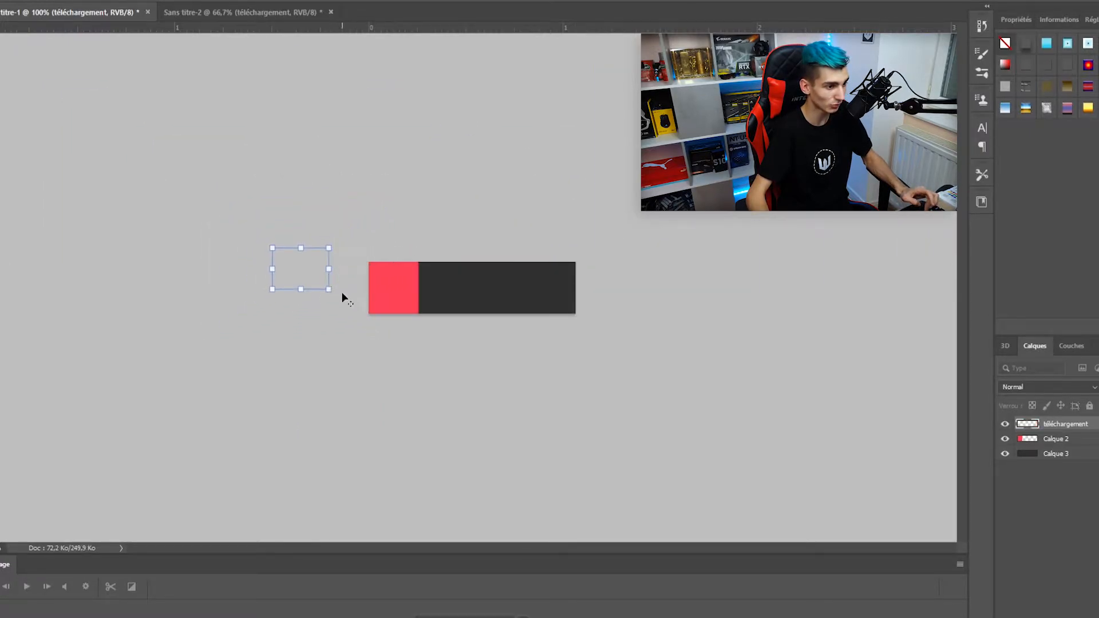
{"action": "key", "text": "ctrl+0"}
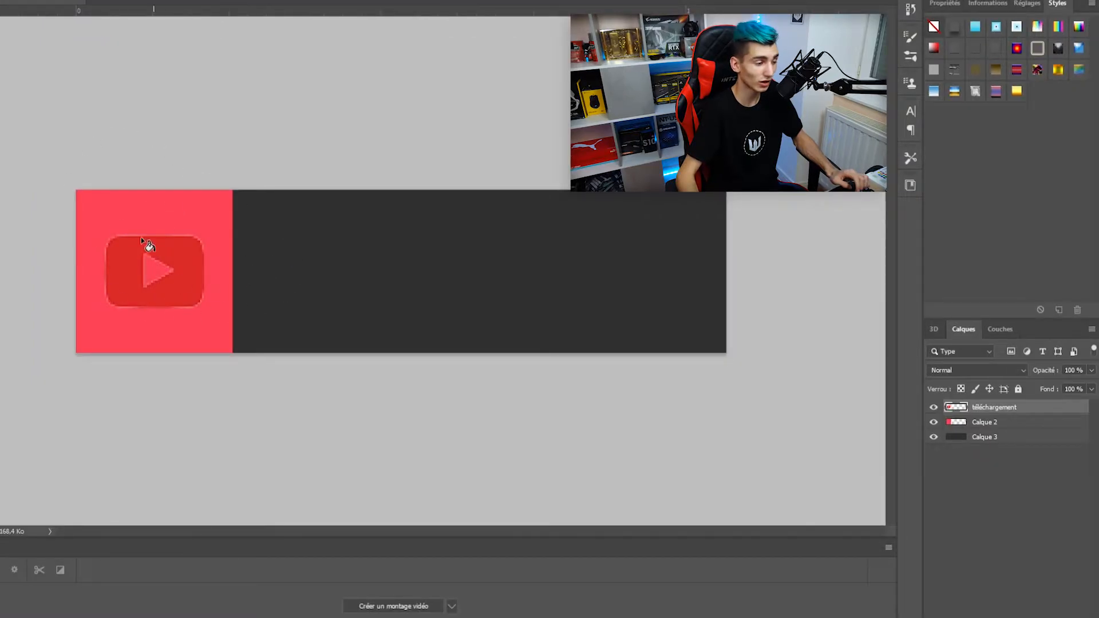
{"action": "key", "text": "ctrl+plus"}
{"action": "key", "text": "ctrl+minus"}
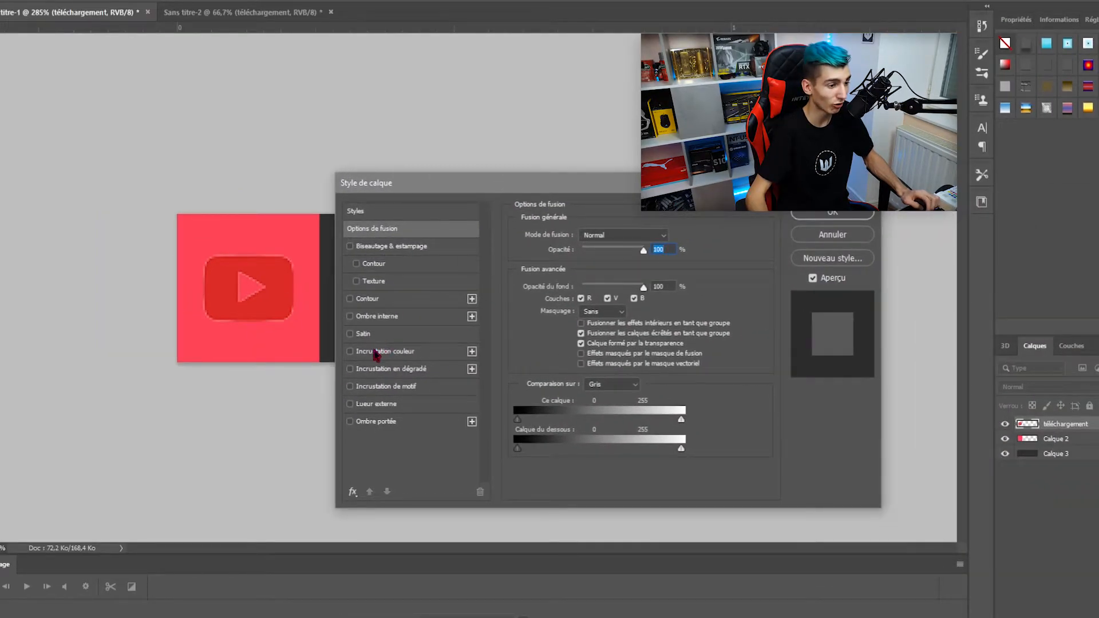
Apply a white (ffffff) Color Overlay to the logo layer in the banner.
{"action": "left_click", "coordinate": [349, 351]}
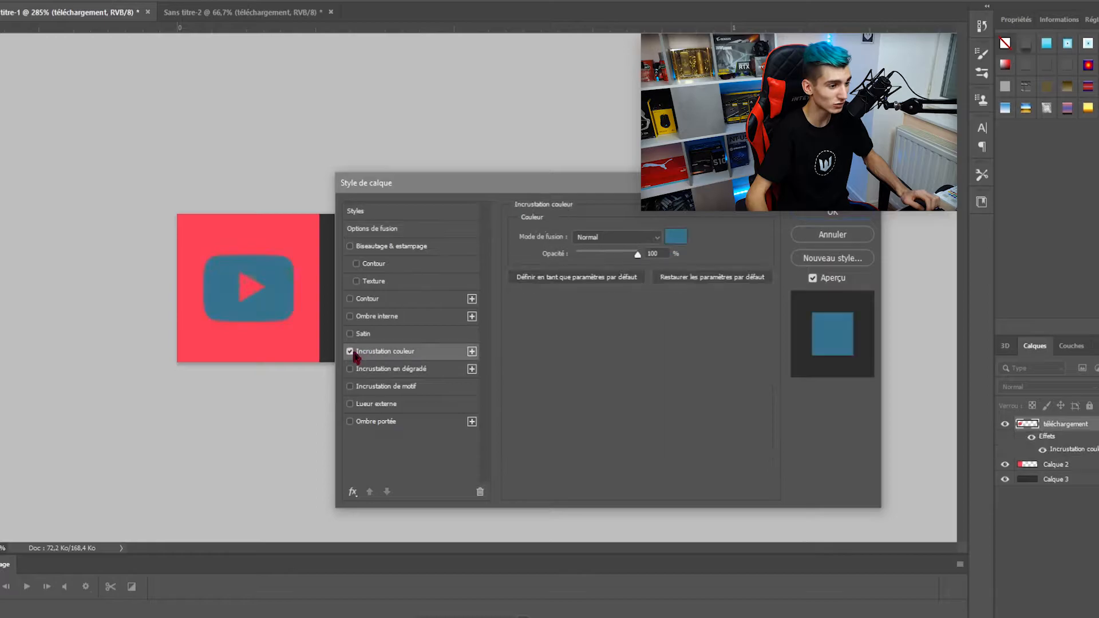
{"action": "left_click", "coordinate": [673, 236]}
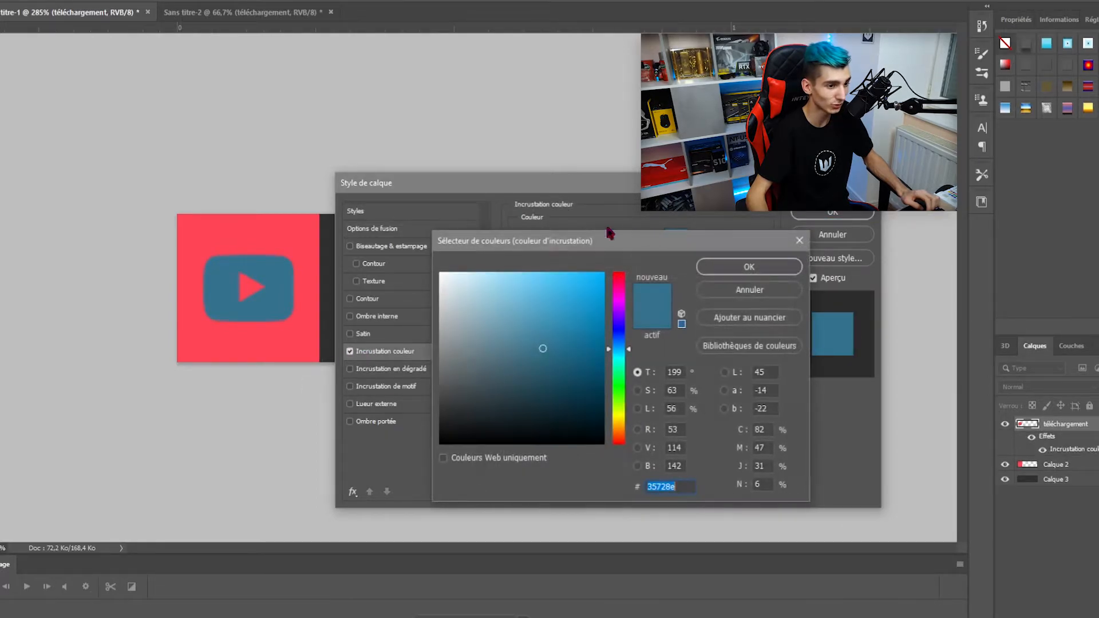
{"action": "type", "text": "ffffff"}
{"action": "key", "text": "Return"}
{"action": "left_click", "coordinate": [833, 213]}
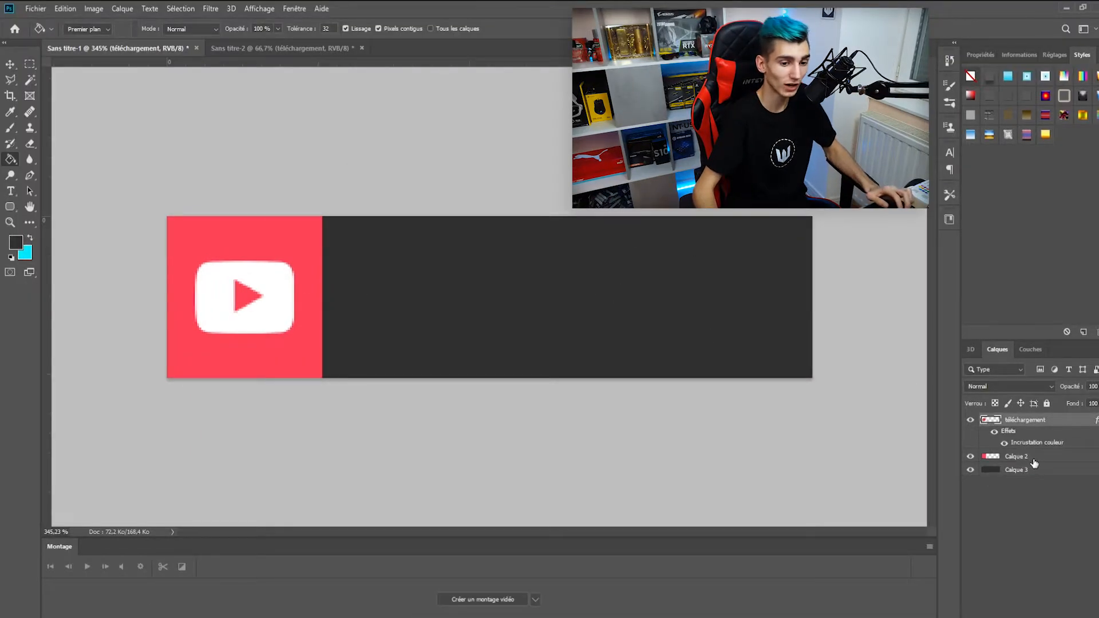
Place a vertical and a horizontal guide through the centre of the red square on Calque 2.
{"action": "left_click", "coordinate": [1017, 458]}
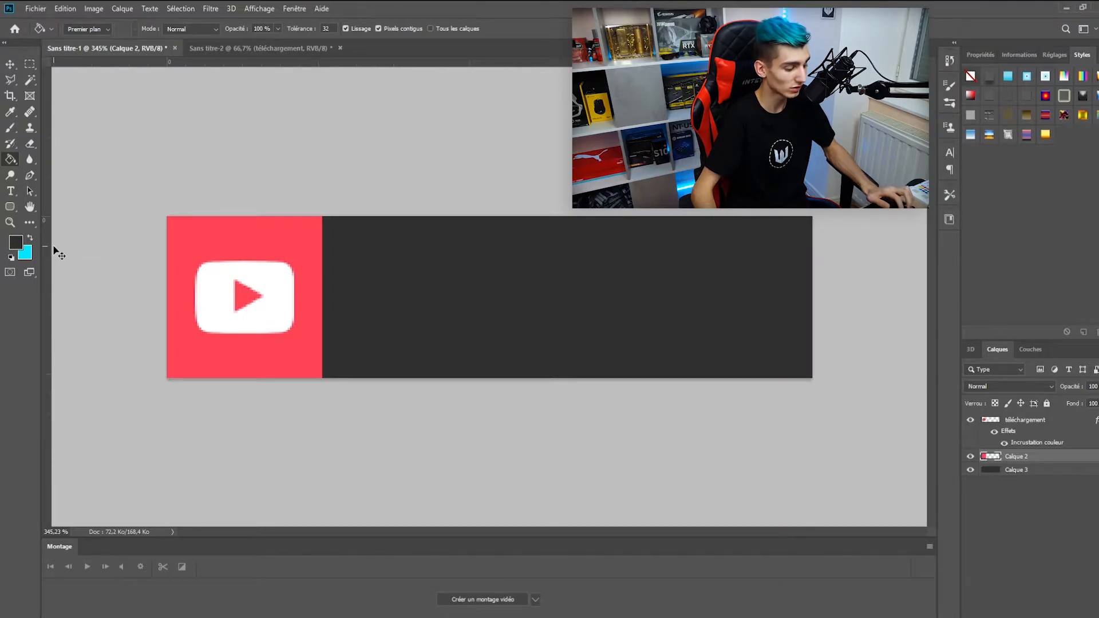
{"action": "key", "text": "ctrl+r"}
{"action": "key", "text": "ctrl+r"}
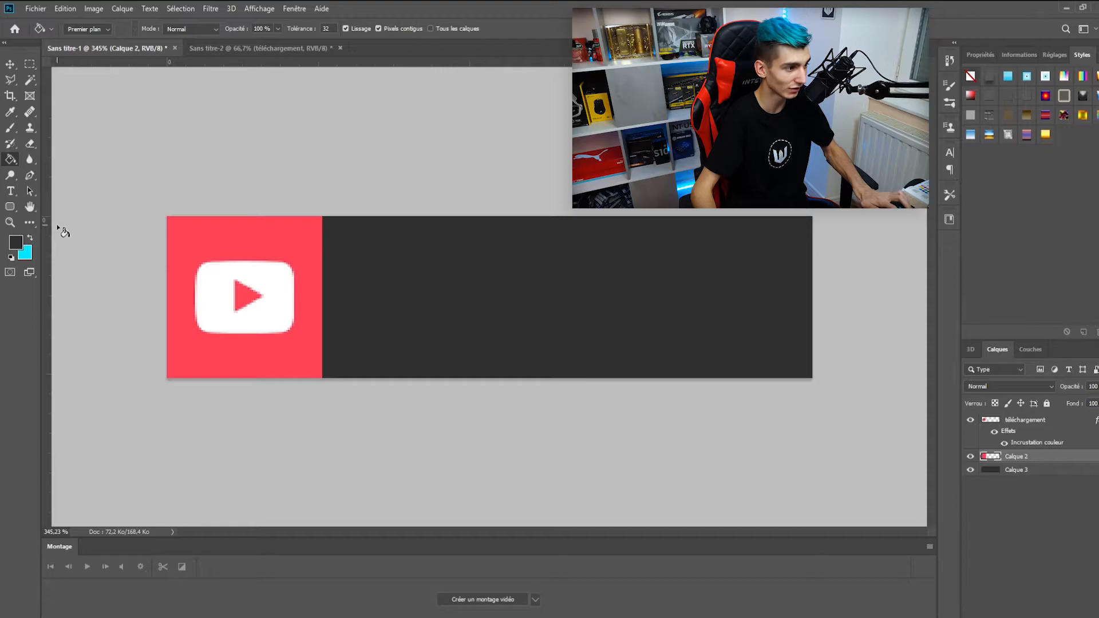
{"action": "left_click_drag", "start_coordinate": [47, 229], "coordinate": [245, 241]}
{"action": "left_click_drag", "start_coordinate": [233, 65], "coordinate": [232, 297]}
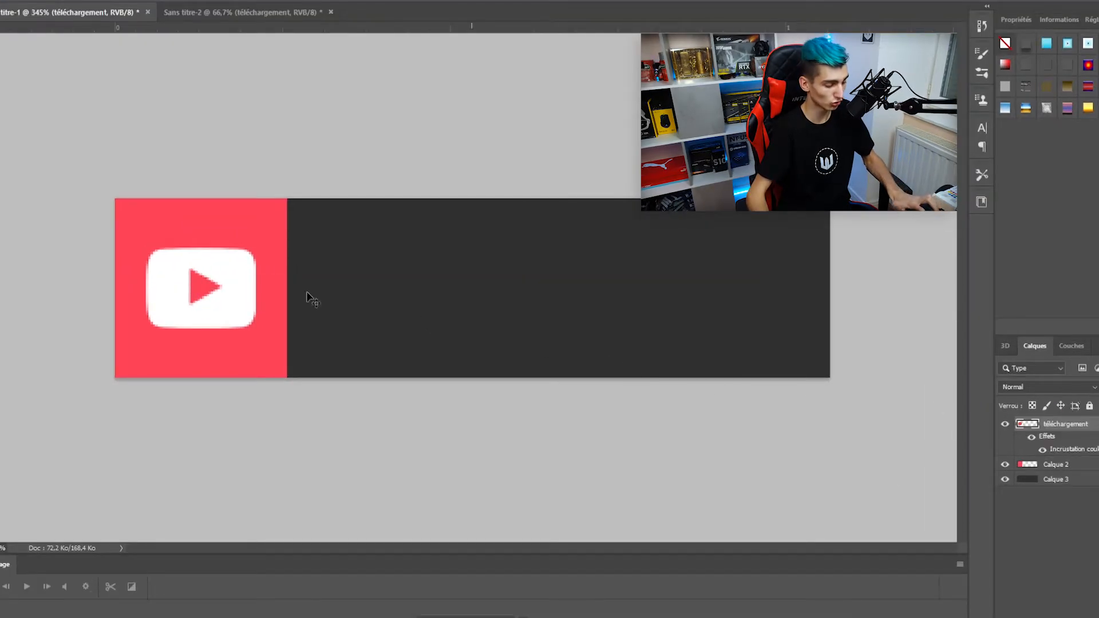
Scale the white logo down slightly and centre it on the crossing of the two guides.
{"action": "key", "text": "ctrl+t"}
{"action": "left_click_drag", "start_coordinate": [203, 276], "coordinate": [247, 291]}
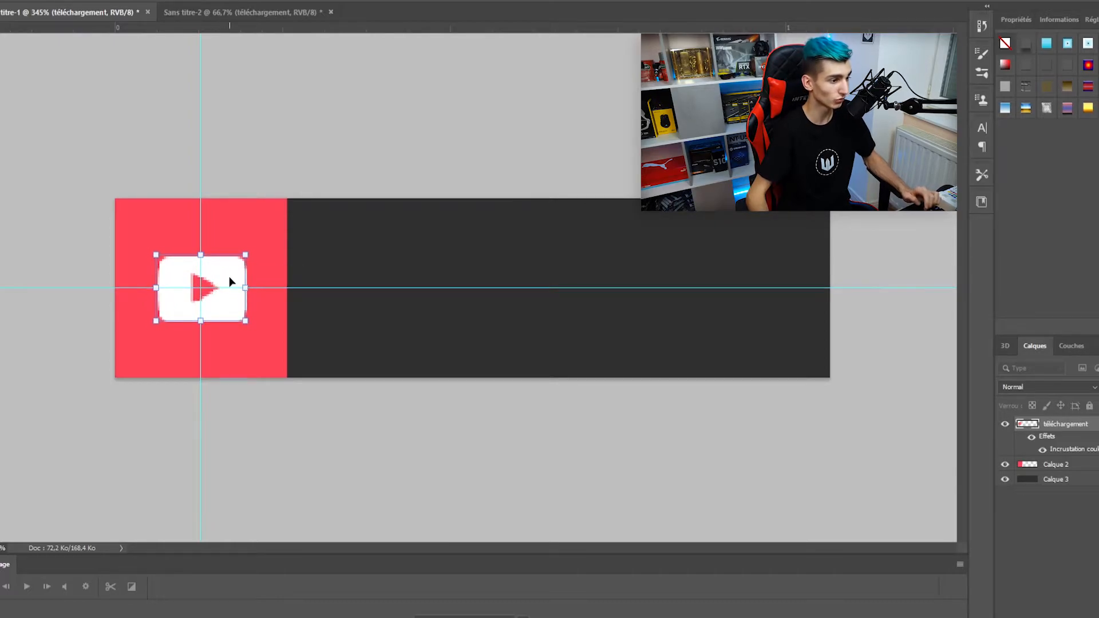
{"action": "key", "text": "Return"}
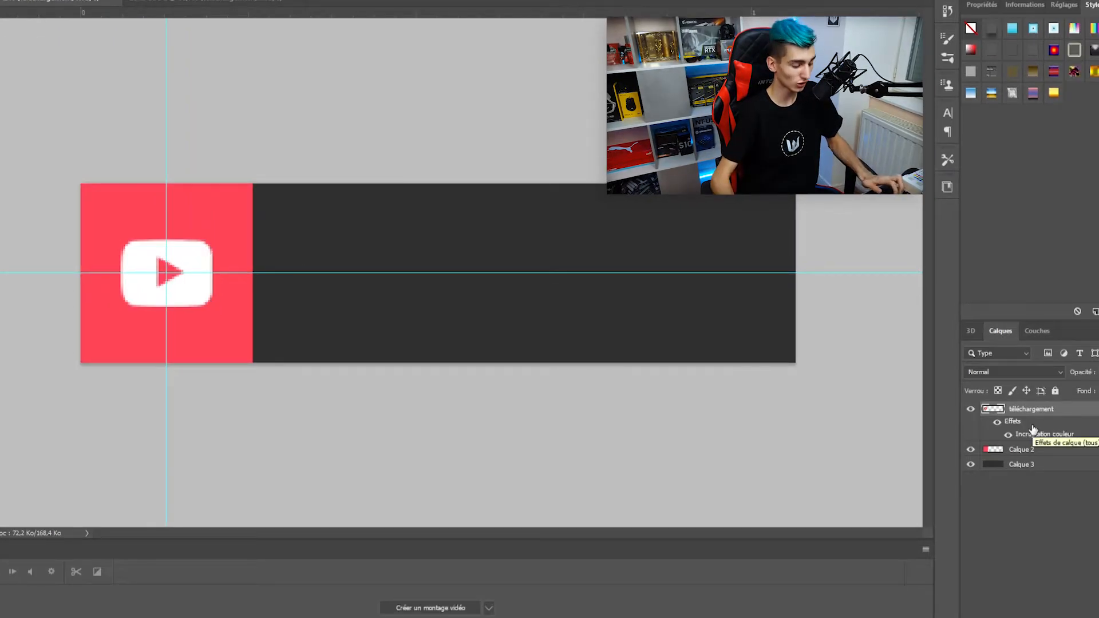
Duplicate the logo layer and set the Color Overlay of the lower téléchargement layer to dark red 8c2a33.
{"action": "key", "text": "ctrl+j"}
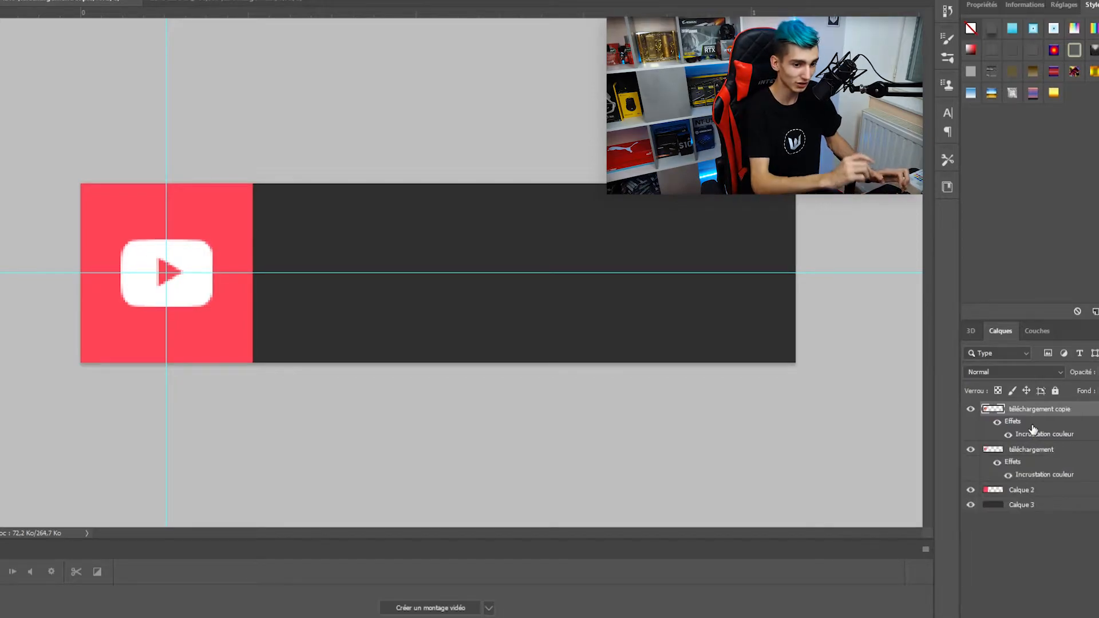
{"action": "left_click", "coordinate": [1068, 457]}
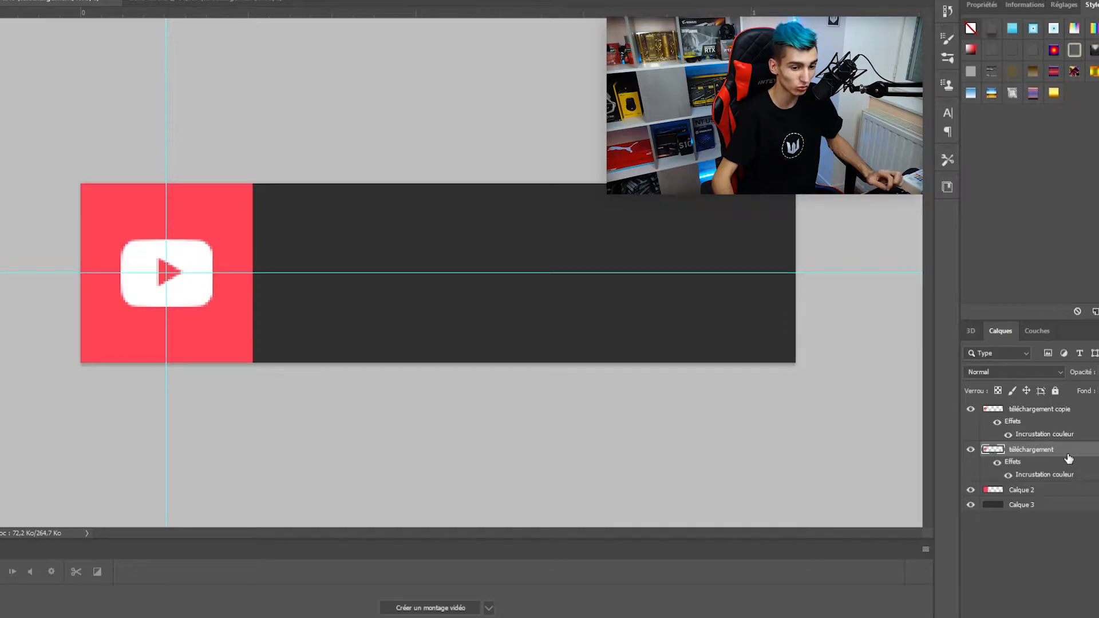
{"action": "double_click", "coordinate": [1069, 458]}
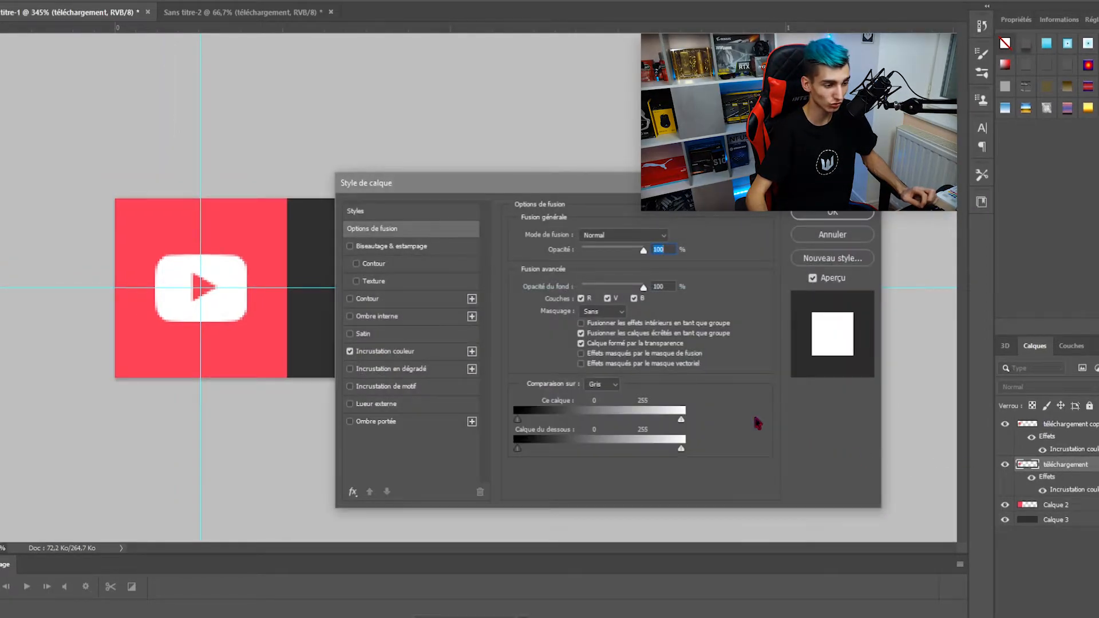
{"action": "left_click", "coordinate": [383, 351]}
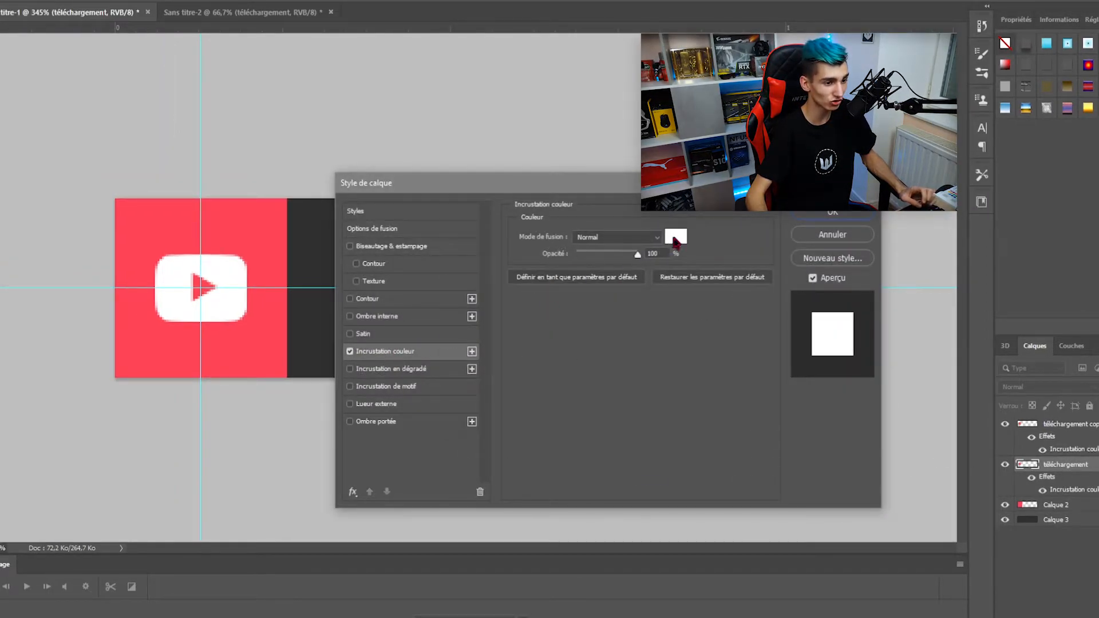
{"action": "left_click", "coordinate": [674, 238]}
{"action": "left_click", "coordinate": [138, 342]}
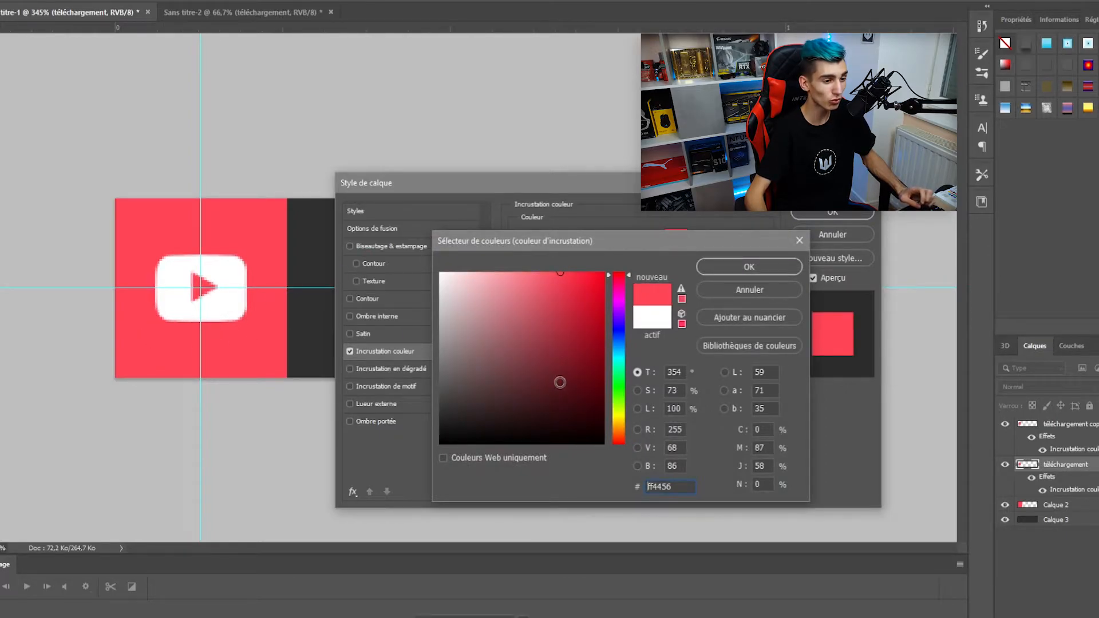
{"action": "left_click", "coordinate": [560, 382]}
{"action": "left_click", "coordinate": [561, 363]}
{"action": "left_click", "coordinate": [561, 346]}
{"action": "left_click", "coordinate": [560, 334]}
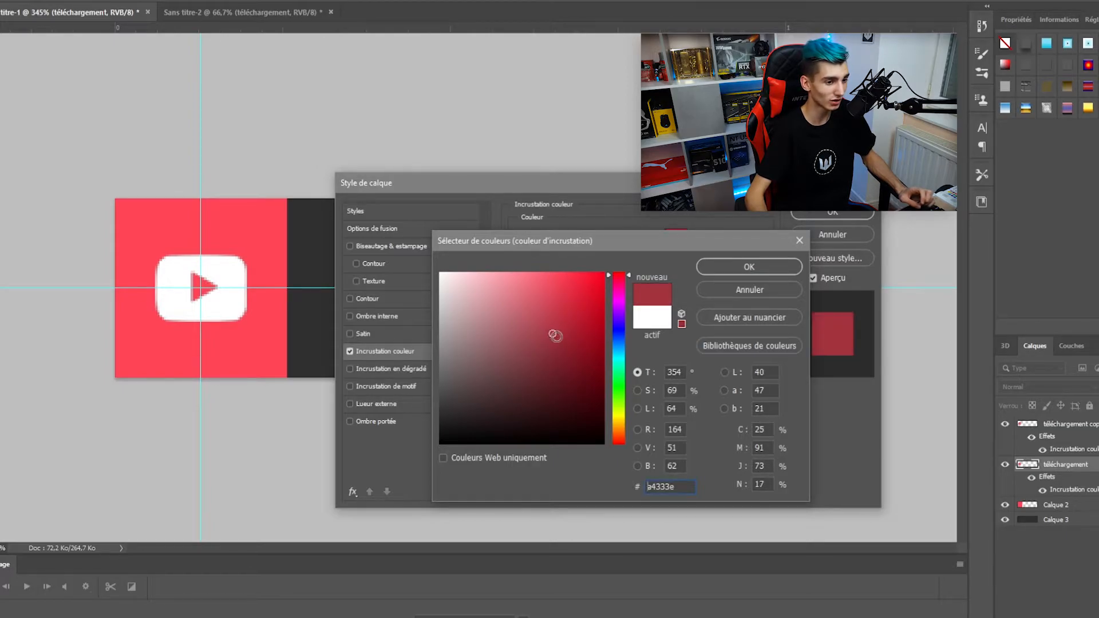
{"action": "left_click", "coordinate": [557, 361]}
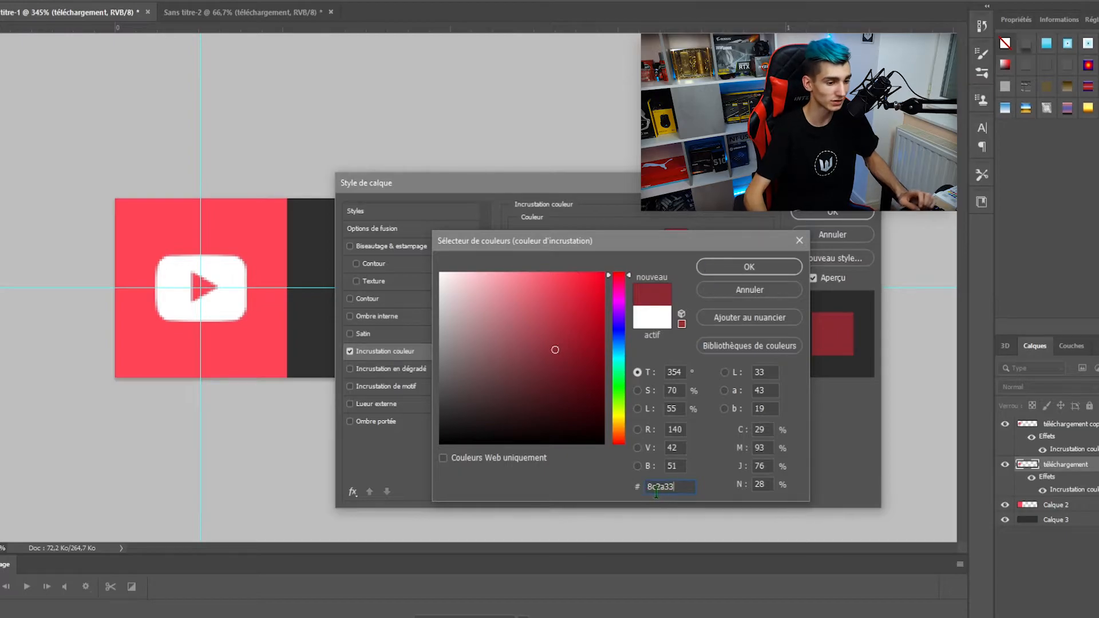
{"action": "left_click_drag", "start_coordinate": [650, 486], "coordinate": [683, 486]}
{"action": "left_click", "coordinate": [684, 485]}
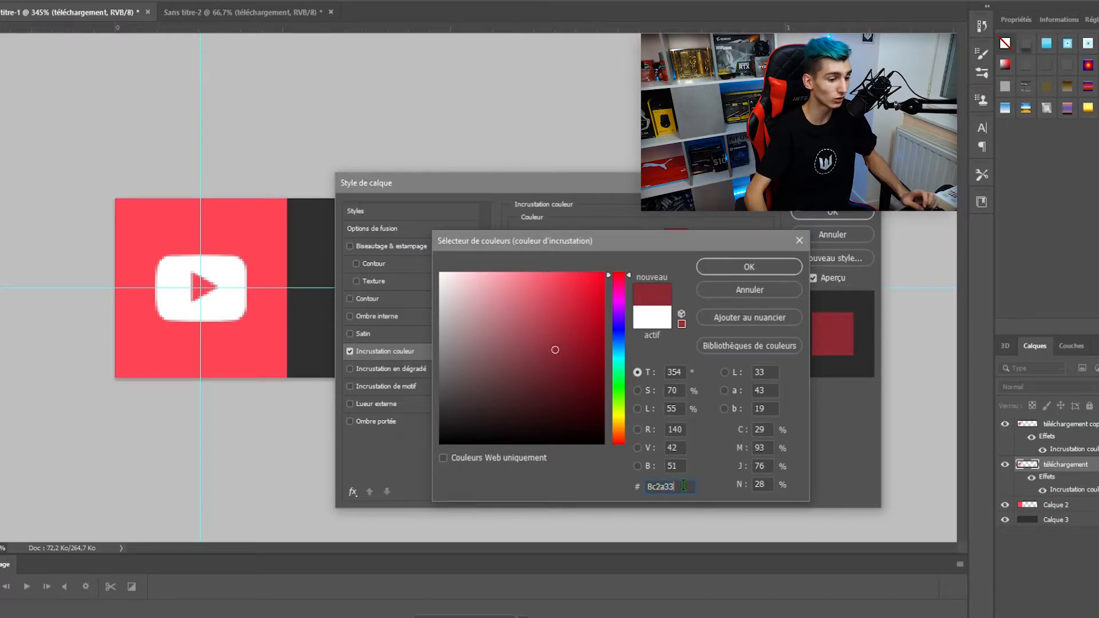
{"action": "left_click", "coordinate": [712, 265]}
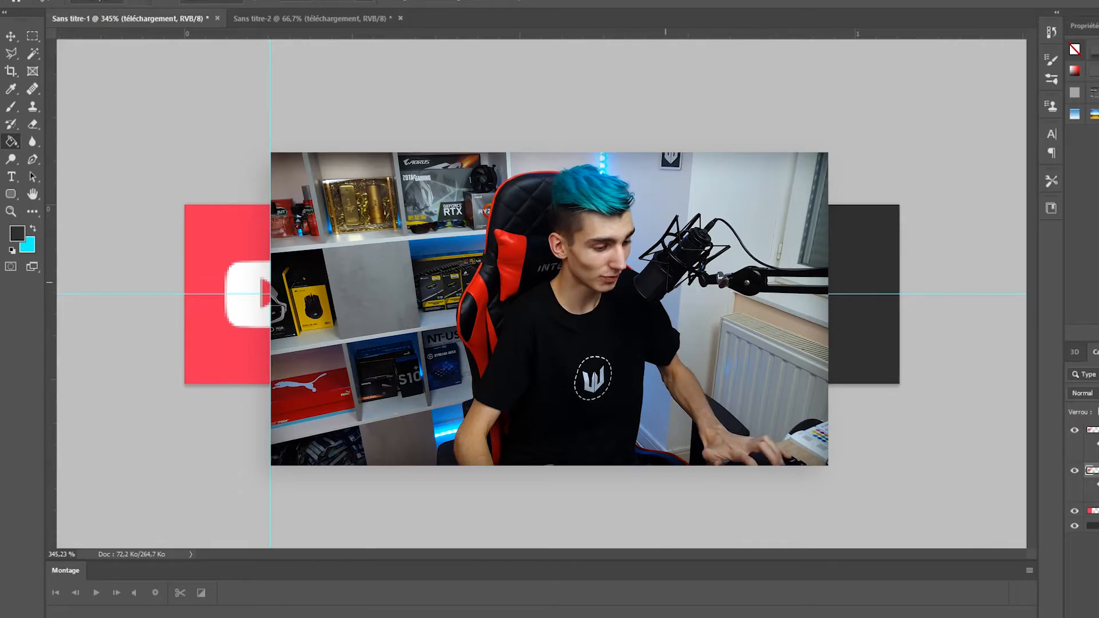
Build a long diagonal shadow by repeatedly duplicating the dark red logo layer and nudging each copy down-left until it passes the banner's edges.
{"action": "left_click", "coordinate": [10, 38]}
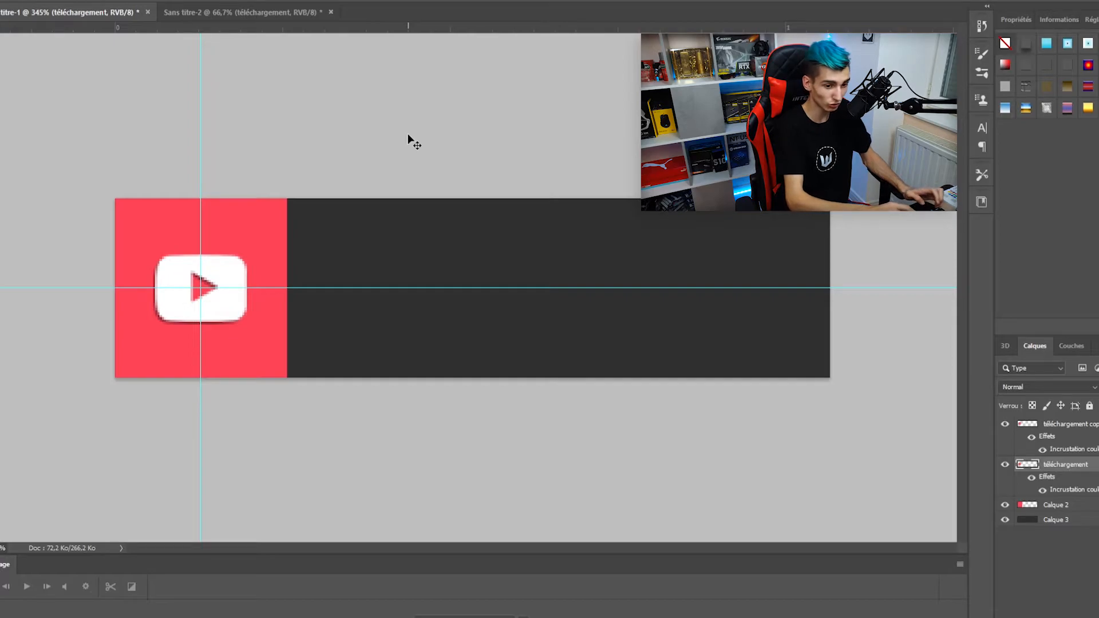
{"action": "key", "text": "ctrl+j"}
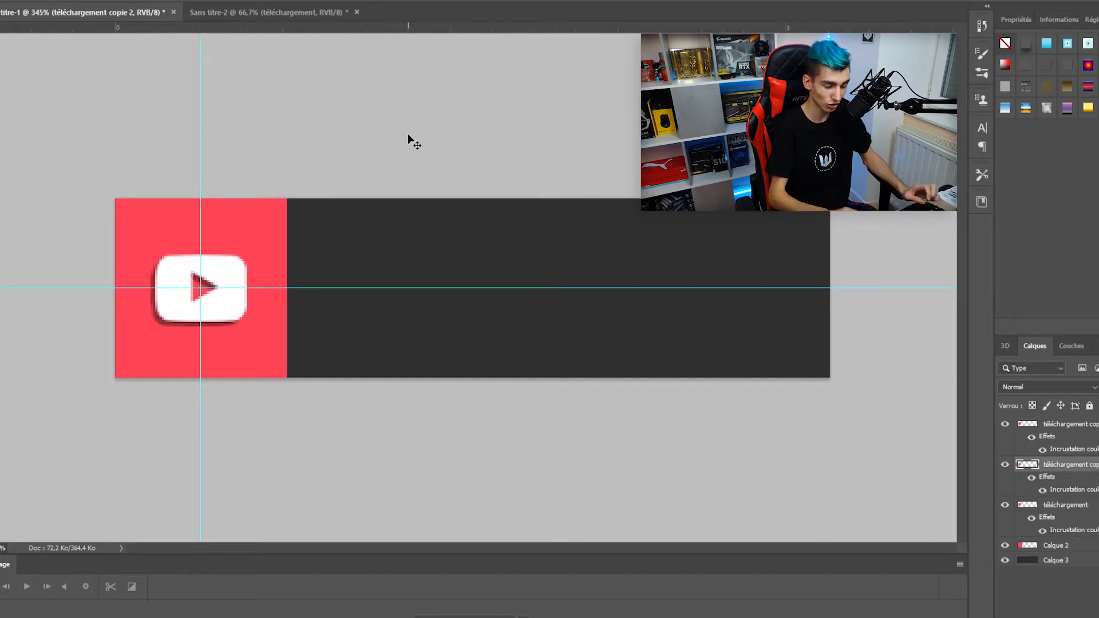
{"action": "key", "text": "ctrl+j"}
{"action": "key", "text": "Down"}
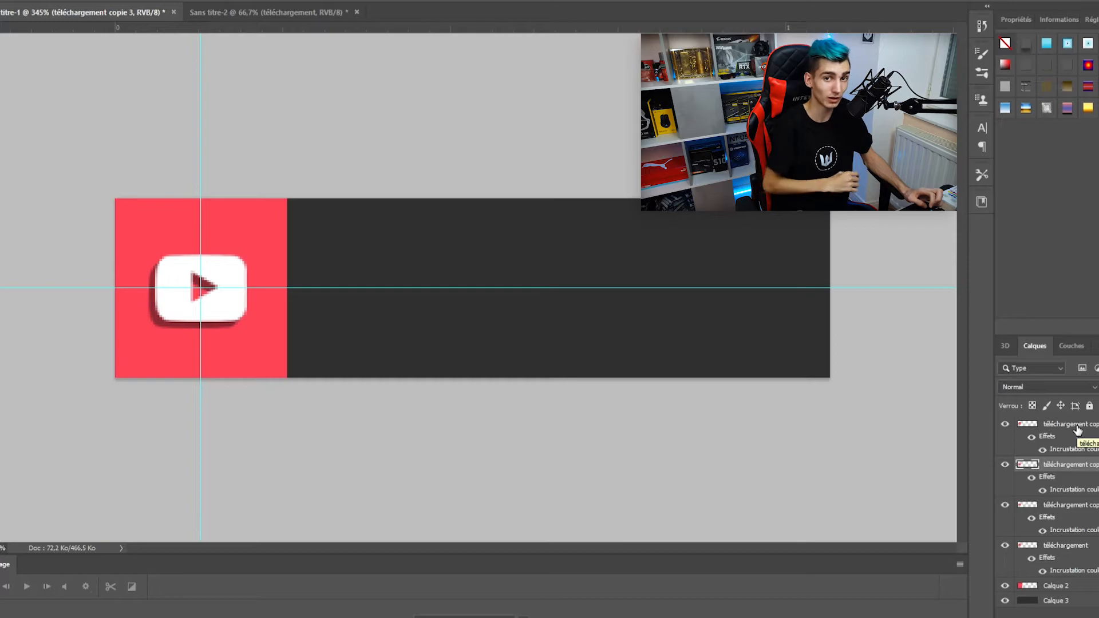
{"action": "key", "text": "ctrl+j"}
{"action": "key", "text": "ctrl+j"}
{"action": "key", "text": "Left"}
{"action": "key", "text": "Down"}
{"action": "key", "text": "ctrl+j"}
{"action": "key", "text": "Left"}
{"action": "key", "text": "Down"}
{"action": "key", "text": "ctrl+j"}
{"action": "key", "text": "Left"}
{"action": "key", "text": "Down"}
{"action": "key", "text": "ctrl+j"}
{"action": "key", "text": "Left"}
{"action": "key", "text": "Down"}
{"action": "key", "text": "ctrl+j"}
{"action": "key", "text": "Left"}
{"action": "key", "text": "Down"}
{"action": "key", "text": "ctrl+j"}
{"action": "key", "text": "Left"}
{"action": "key", "text": "Down"}
{"action": "key", "text": "ctrl+j"}
{"action": "key", "text": "Left"}
{"action": "key", "text": "Down"}
{"action": "key", "text": "ctrl+j"}
{"action": "key", "text": "Left"}
{"action": "key", "text": "Down"}
{"action": "key", "text": "ctrl+j"}
{"action": "key", "text": "Left"}
{"action": "key", "text": "Down"}
{"action": "key", "text": "ctrl+j"}
{"action": "key", "text": "Left"}
{"action": "key", "text": "Down"}
{"action": "key", "text": "ctrl+j"}
{"action": "key", "text": "Left"}
{"action": "key", "text": "Down"}
{"action": "key", "text": "ctrl+j"}
{"action": "key", "text": "Left"}
{"action": "key", "text": "Down"}
{"action": "key", "text": "ctrl+j"}
{"action": "key", "text": "Left"}
{"action": "key", "text": "Down"}
{"action": "key", "text": "ctrl+j"}
{"action": "key", "text": "Left"}
{"action": "key", "text": "Down"}
{"action": "key", "text": "ctrl+j"}
{"action": "key", "text": "Left"}
{"action": "key", "text": "Down"}
{"action": "key", "text": "ctrl+j"}
{"action": "key", "text": "Left"}
{"action": "key", "text": "Down"}
{"action": "key", "text": "ctrl+j"}
{"action": "key", "text": "Left"}
{"action": "key", "text": "Down"}
{"action": "key", "text": "ctrl+j"}
{"action": "key", "text": "Left"}
{"action": "key", "text": "Down"}
{"action": "key", "text": "ctrl+j"}
{"action": "key", "text": "Left"}
{"action": "key", "text": "Down"}
{"action": "key", "text": "ctrl+j"}
{"action": "key", "text": "Left"}
{"action": "key", "text": "Down"}
{"action": "key", "text": "ctrl+j"}
{"action": "key", "text": "Left"}
{"action": "key", "text": "Down"}
{"action": "scroll", "coordinate": [353, 284], "scroll_direction": "down", "scroll_amount": 6}
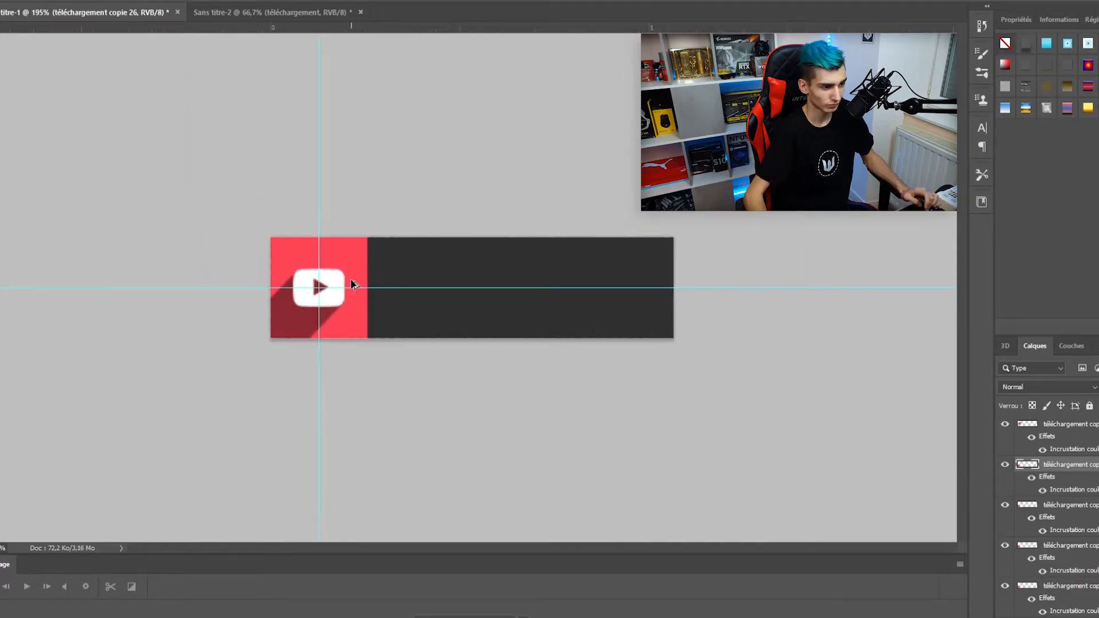
Merge all dark red shadow layers, from téléchargement copie 26 down to téléchargement, into one layer.
{"action": "scroll", "coordinate": [353, 285], "scroll_direction": "up", "scroll_amount": 5}
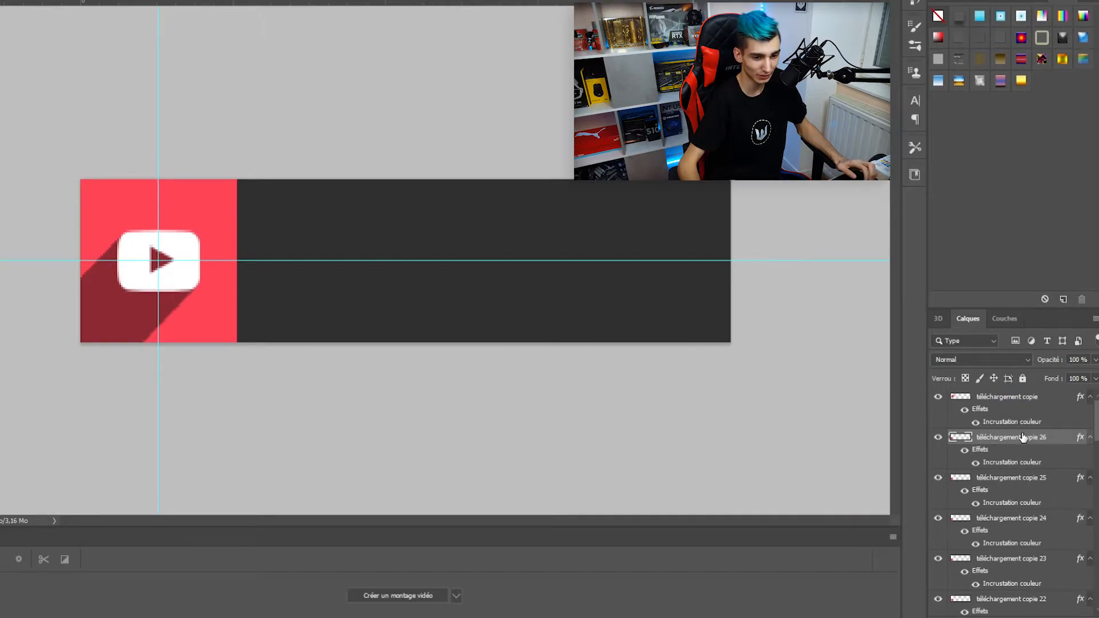
{"action": "scroll", "coordinate": [1016, 469], "scroll_direction": "down", "scroll_amount": 10}
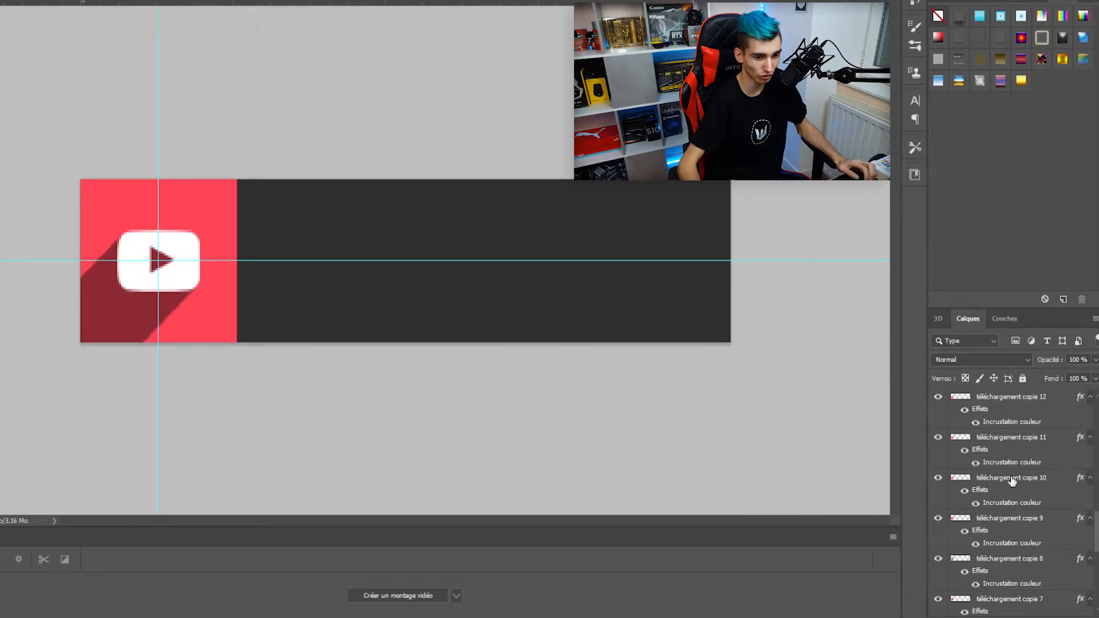
{"action": "scroll", "coordinate": [1012, 515], "scroll_direction": "down", "scroll_amount": 1}
{"action": "left_click", "coordinate": [1012, 564], "text": "shift"}
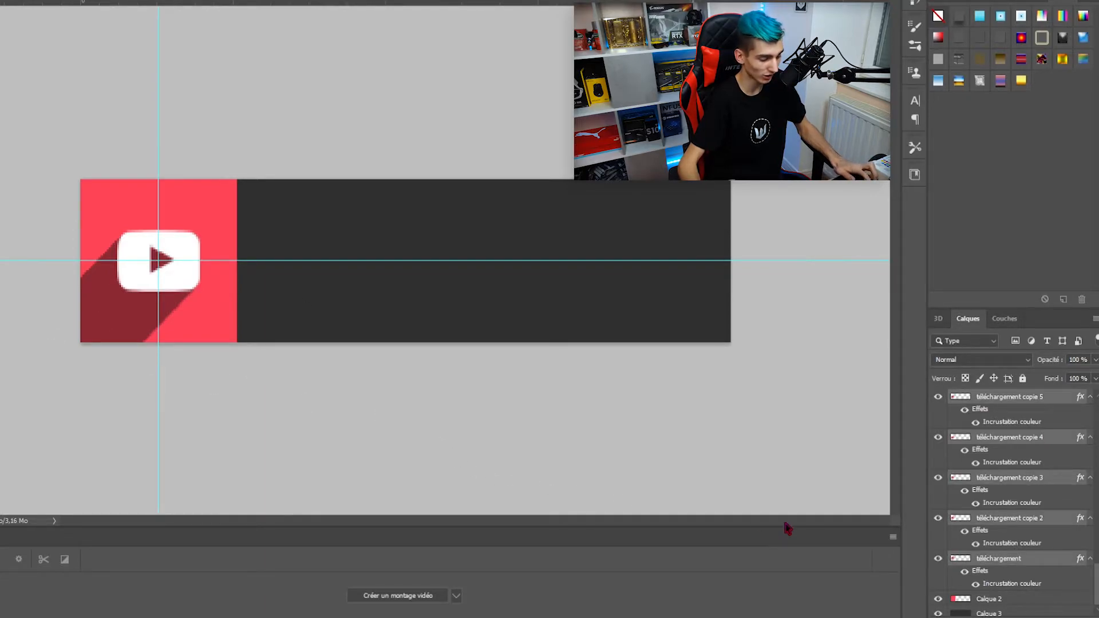
{"action": "key", "text": "ctrl+e"}
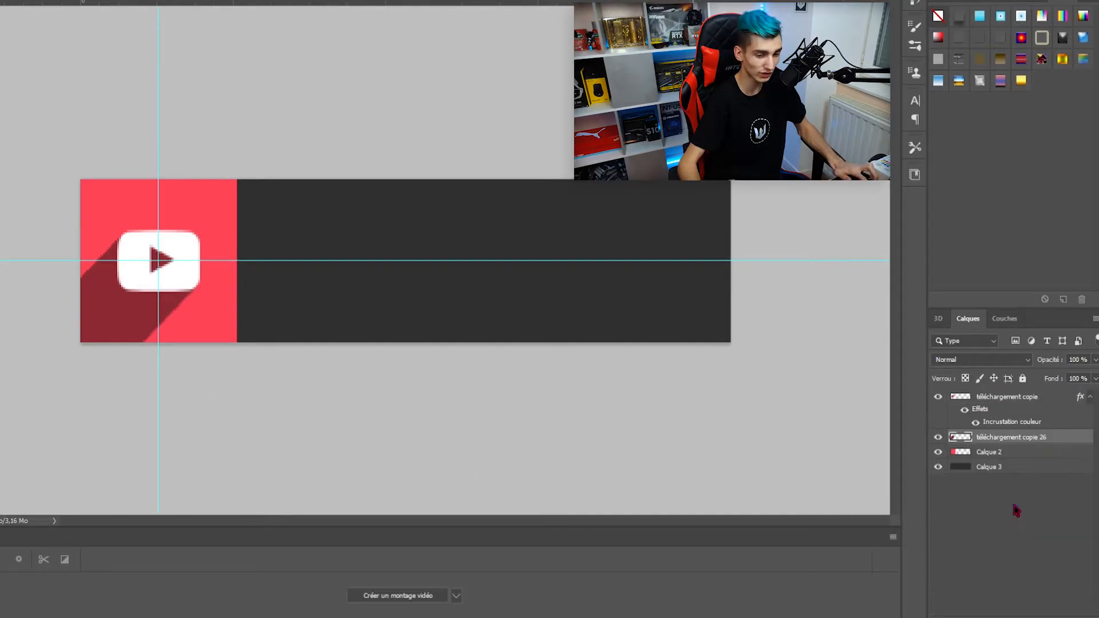
Lower the opacity of the merged shadow layer to soften the long shadow behind the logo.
{"action": "left_click", "coordinate": [939, 398]}
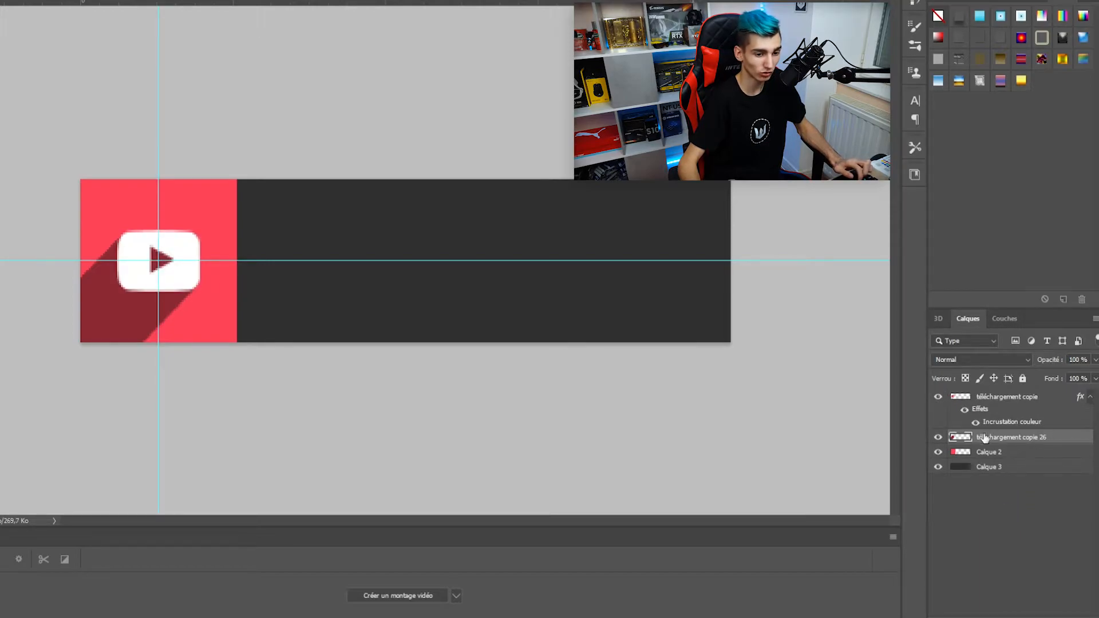
{"action": "left_click", "coordinate": [1096, 360]}
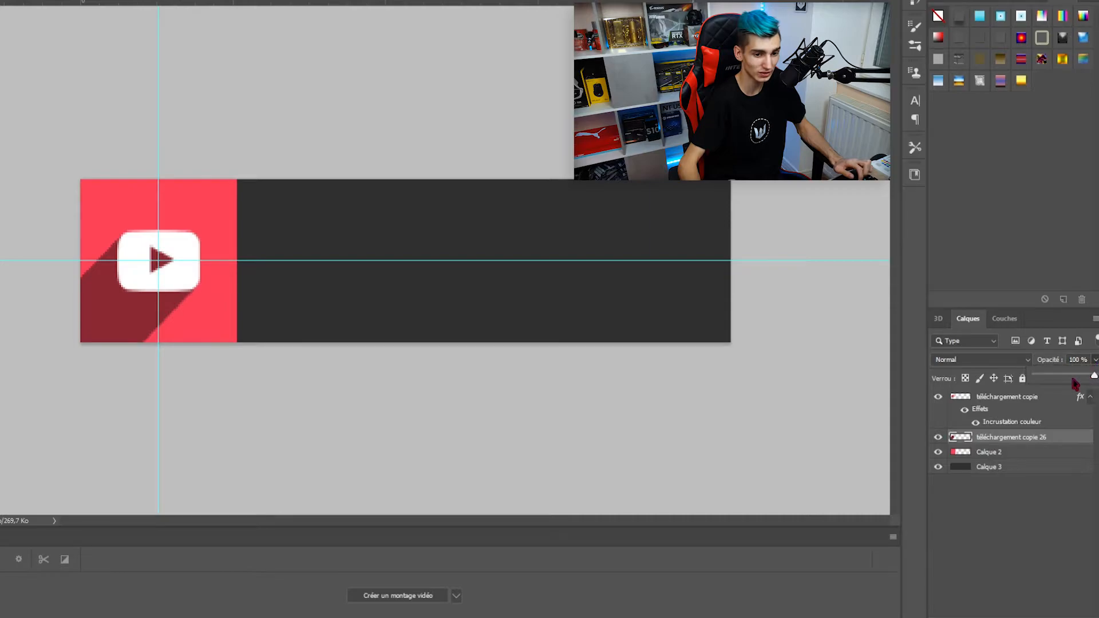
{"action": "left_click_drag", "start_coordinate": [1065, 376], "coordinate": [1059, 379]}
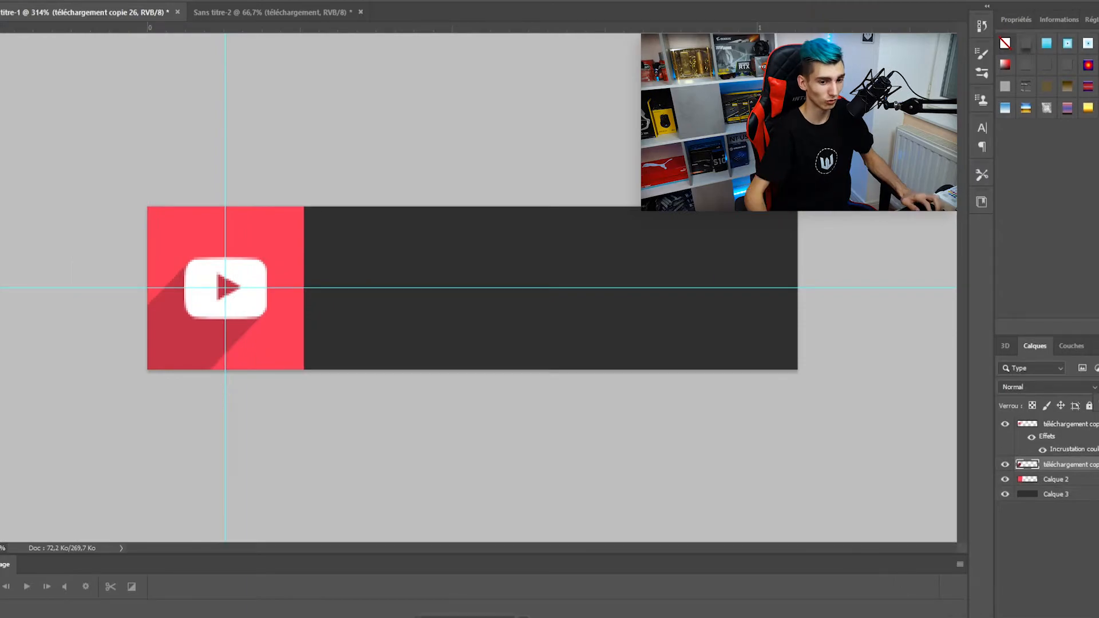
{"action": "left_click", "coordinate": [1056, 510]}
{"action": "scroll", "coordinate": [575, 345], "scroll_direction": "down", "scroll_amount": 5}
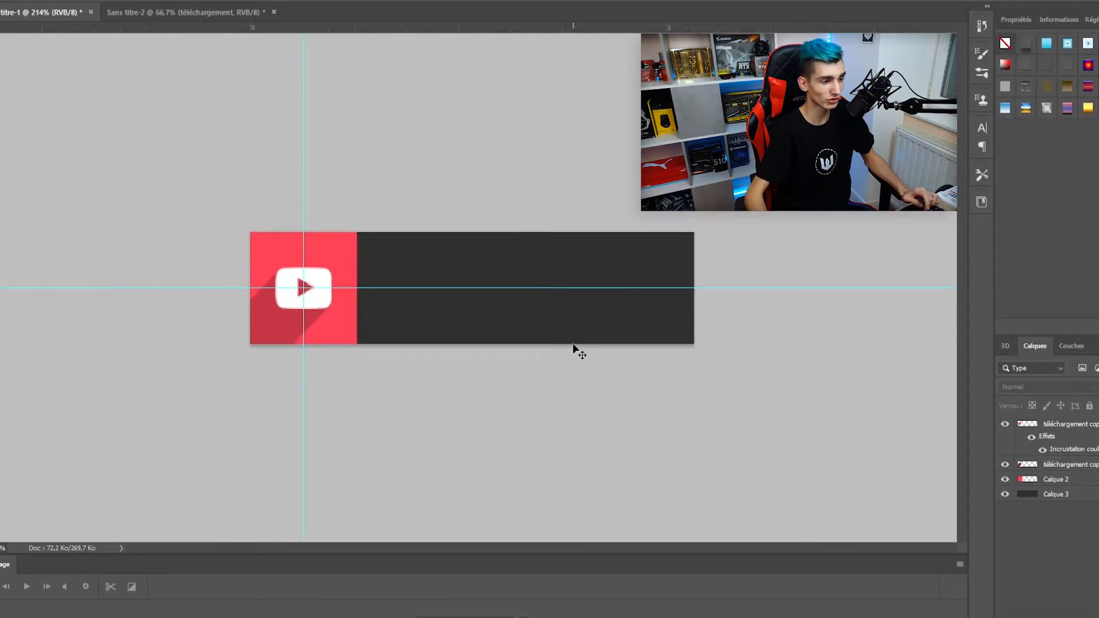
{"action": "scroll", "coordinate": [568, 345], "scroll_direction": "up", "scroll_amount": 5}
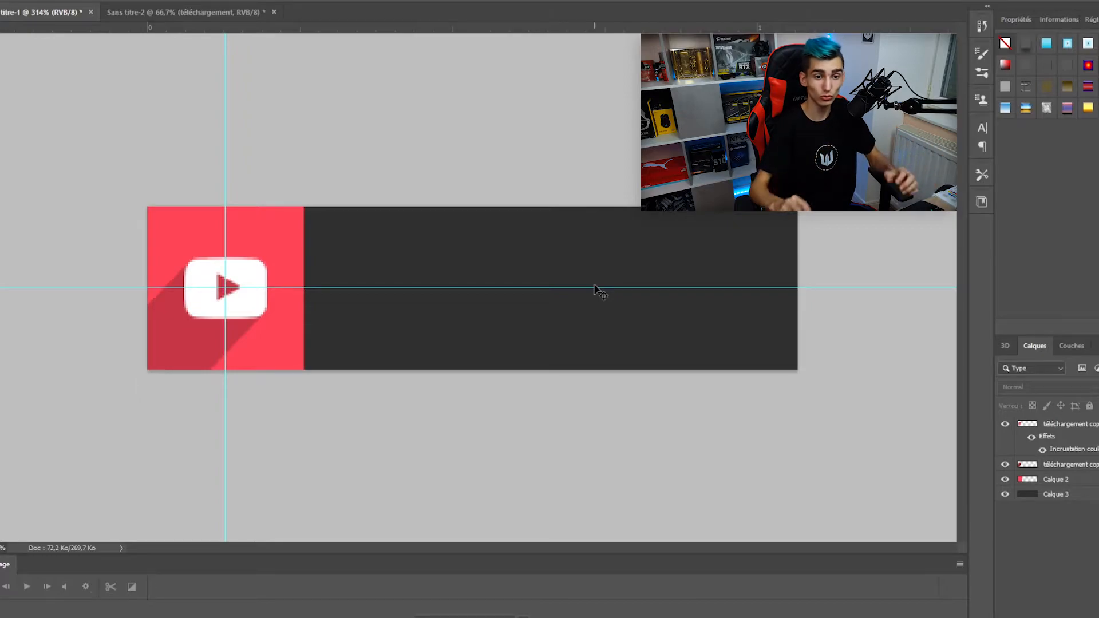
Add a text layer above the téléchargement copie logo layer reading YOUTUBE.
{"action": "left_click", "coordinate": [1063, 436]}
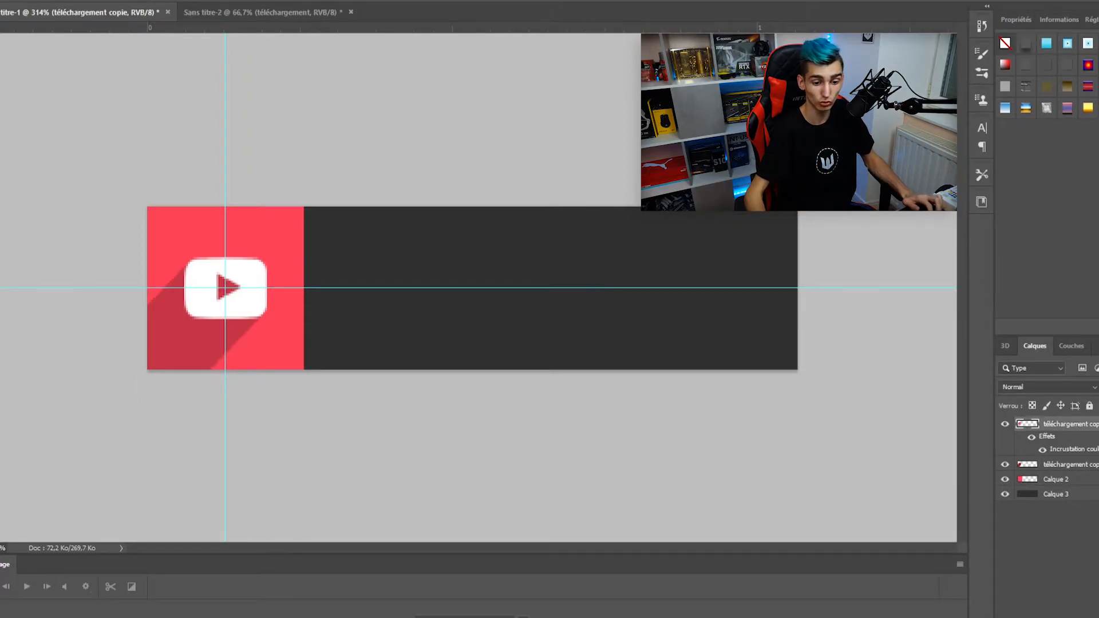
{"action": "key", "text": "ctrl+shift+alt+n"}
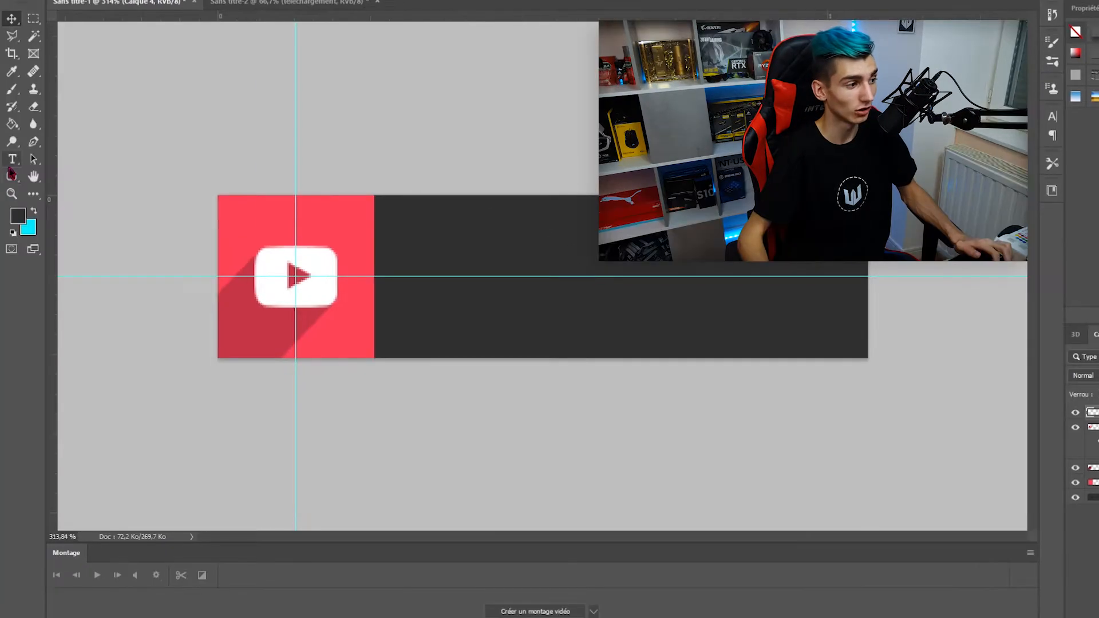
{"action": "left_click", "coordinate": [11, 161]}
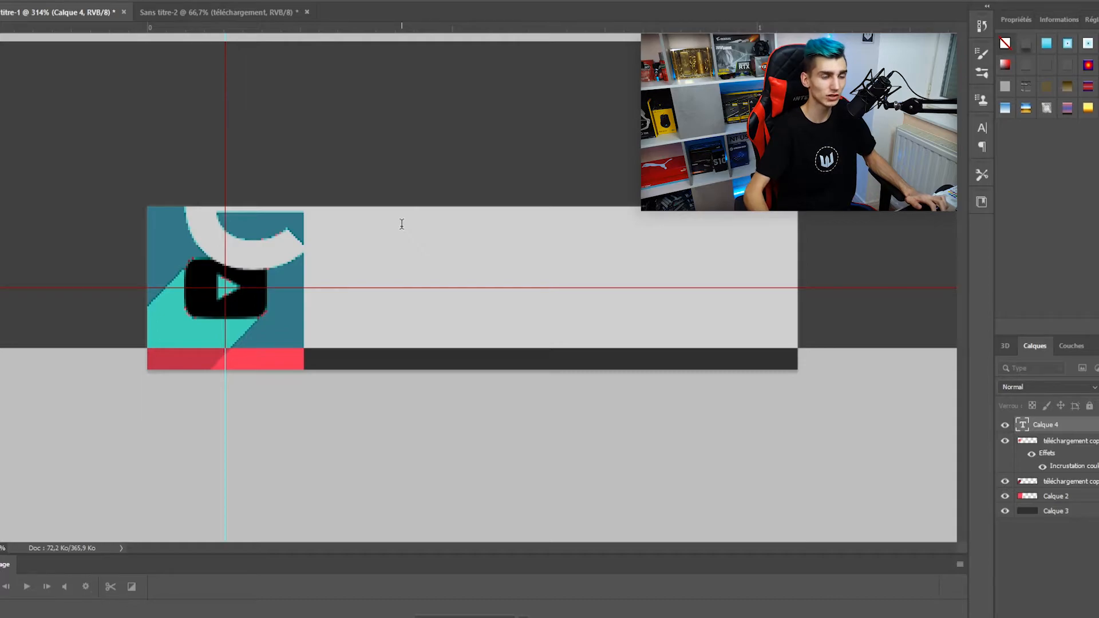
{"action": "type", "text": "YOT"}
{"action": "key", "text": "BackSpace"}
{"action": "key", "text": "BackSpace"}
{"action": "key", "text": "BackSpace"}
{"action": "type", "text": "YOUTUBE"}
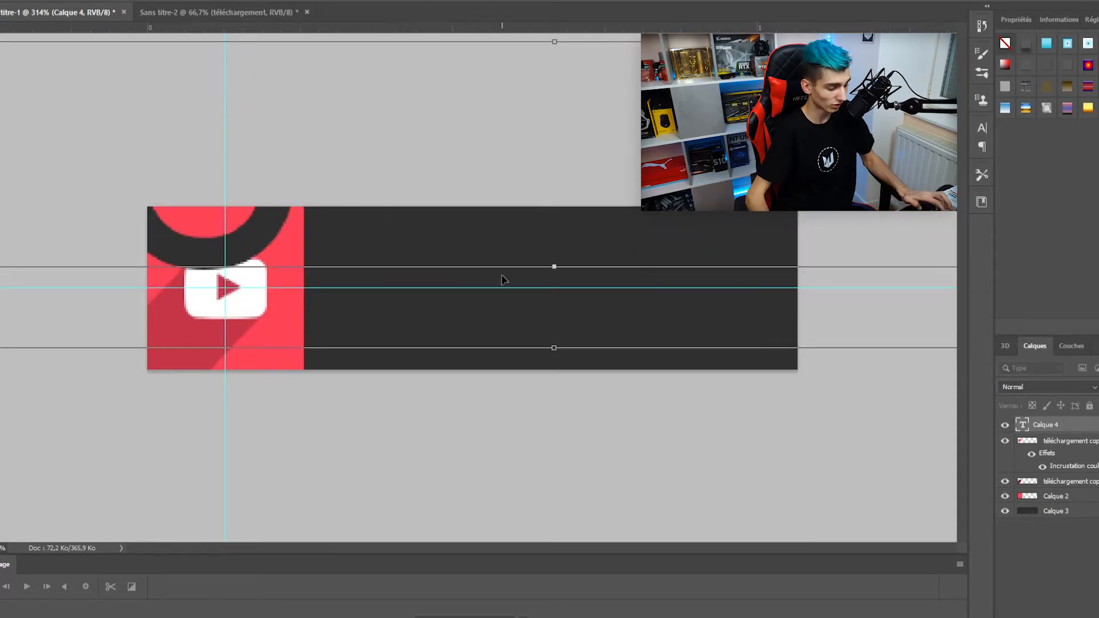
Change the colour of the whole YOUTUBE text to white ffffff.
{"action": "key", "text": "ctrl+a"}
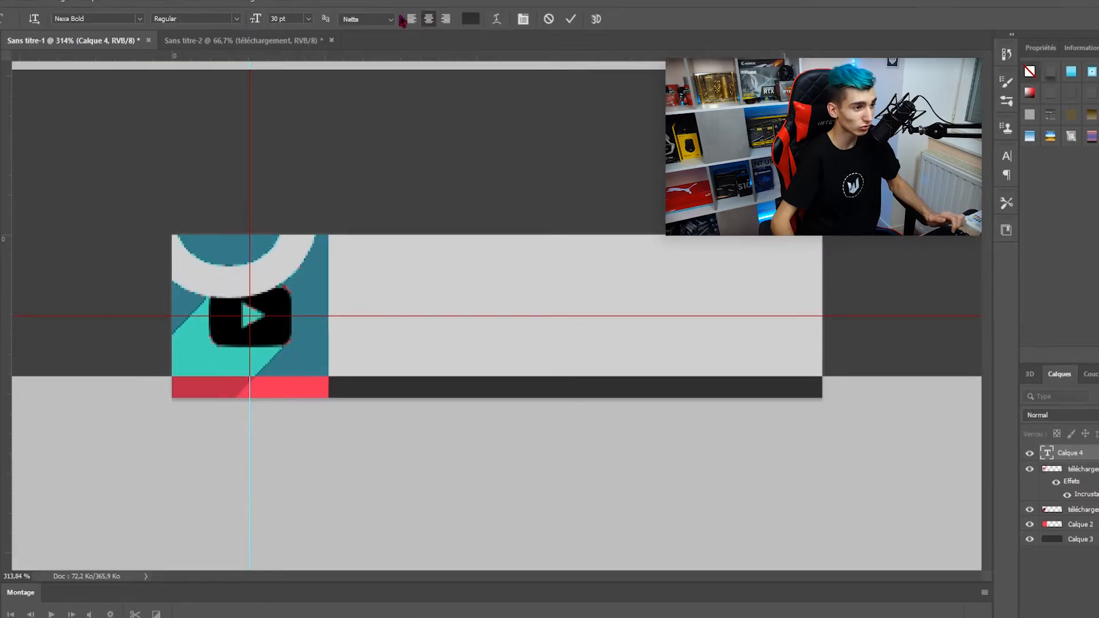
{"action": "left_click", "coordinate": [467, 20]}
{"action": "type", "text": "ffffff"}
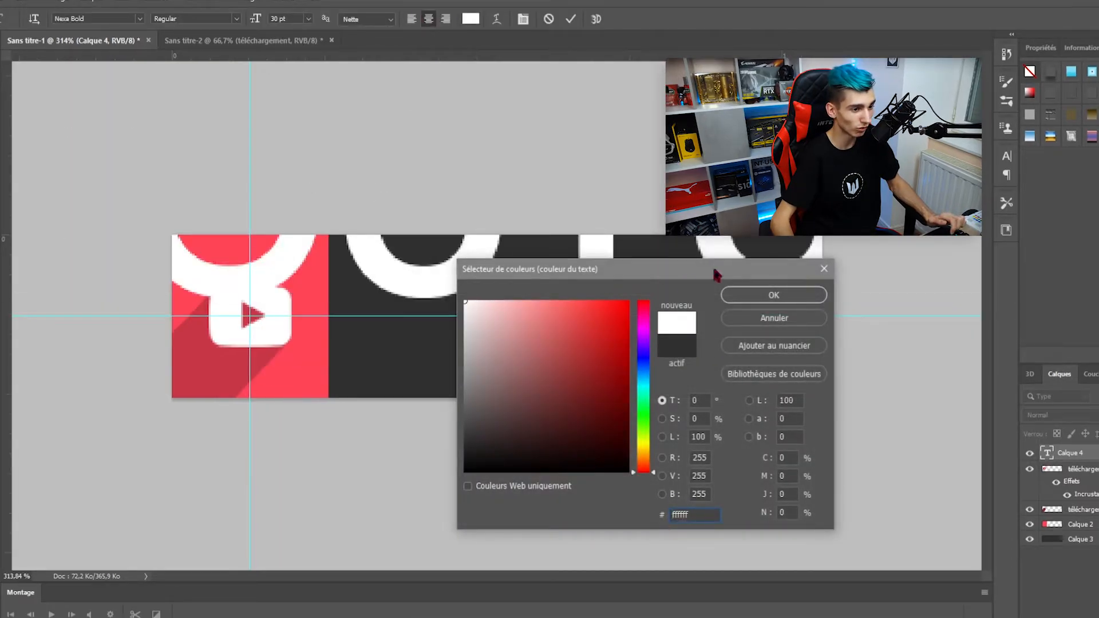
{"action": "left_click", "coordinate": [773, 295]}
Set the YOUTUBE text size to 6 pt and position it in the dark grey area just above the horizontal guide.
{"action": "left_click", "coordinate": [308, 19]}
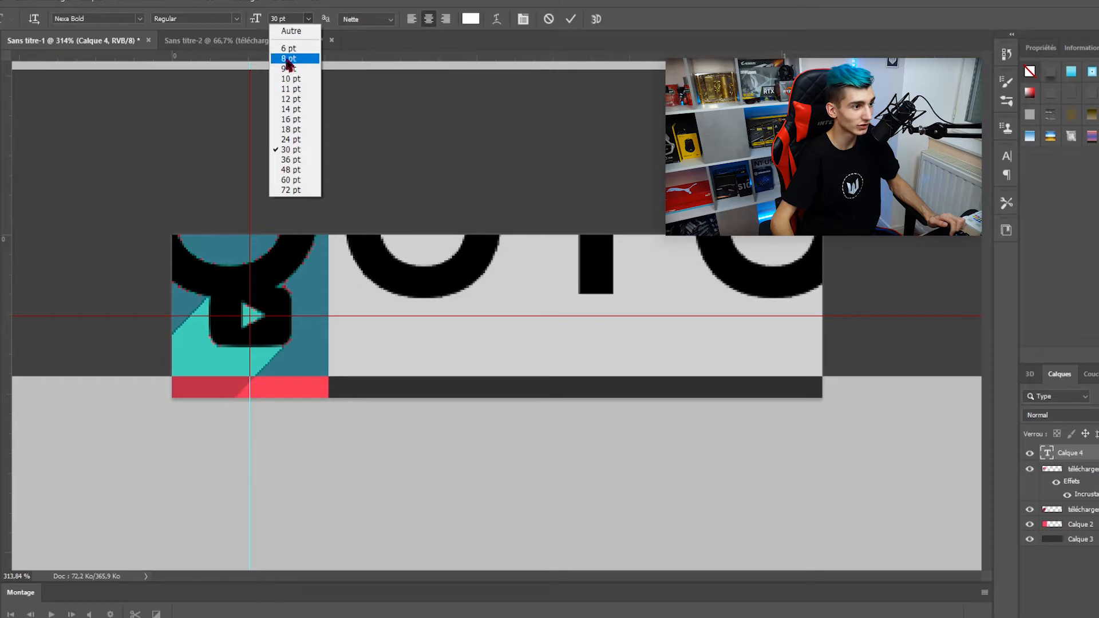
{"action": "left_click", "coordinate": [293, 58]}
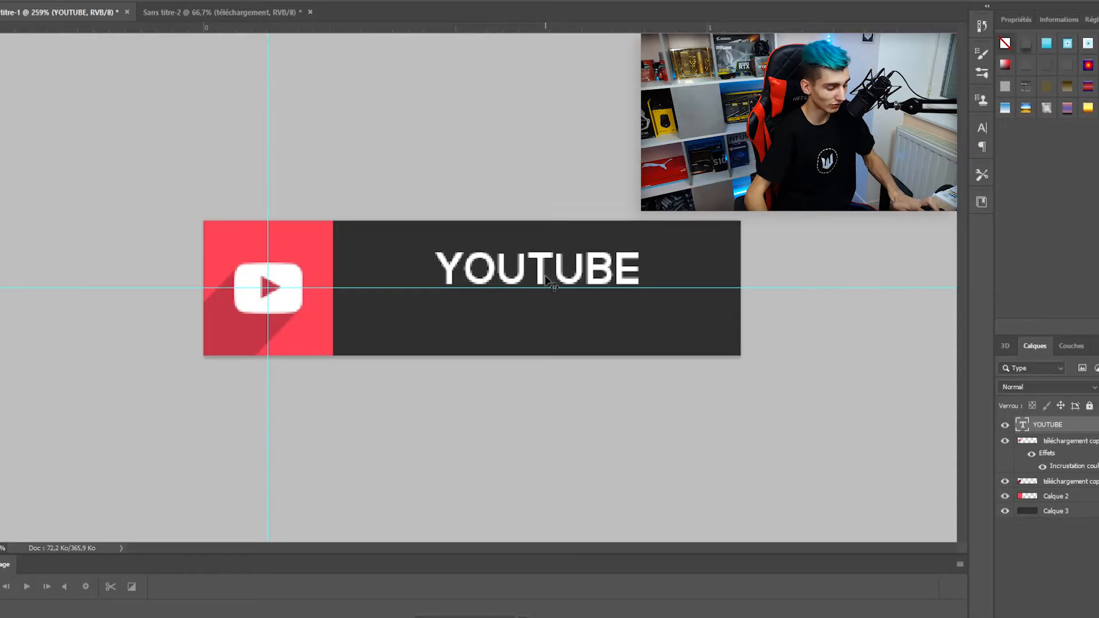
{"action": "mouse_move", "coordinate": [547, 280]}
{"action": "left_mouse_down"}
{"action": "mouse_move", "coordinate": [555, 285]}
{"action": "mouse_move", "coordinate": [559, 271]}
{"action": "left_mouse_up"}
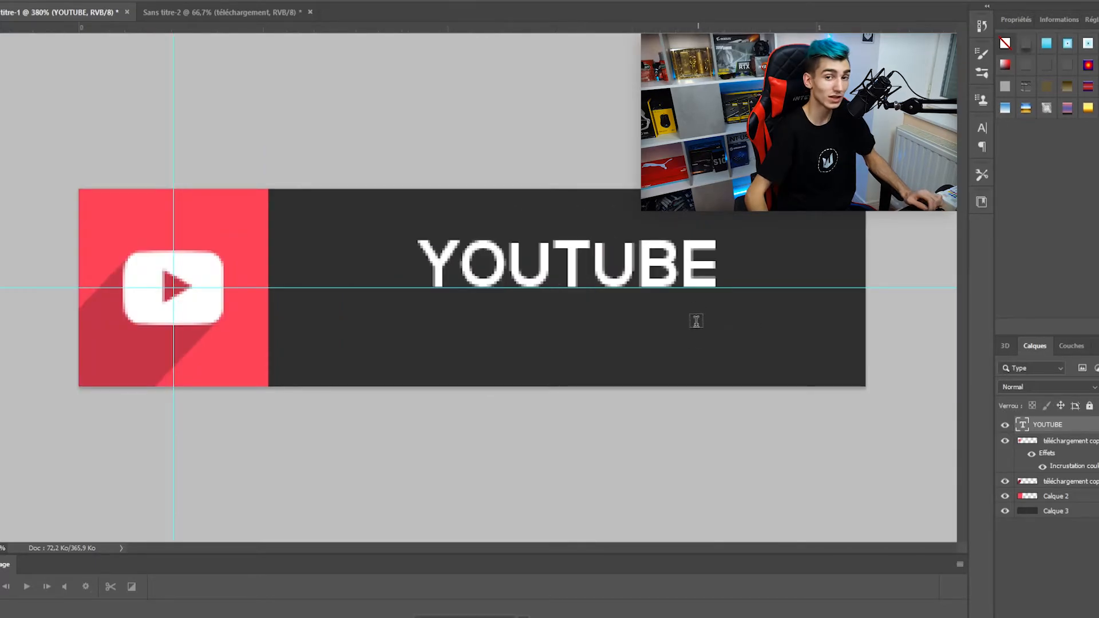
Duplicate the YOUTUBE text layer and nudge the copy straight down until it sits directly below the original.
{"action": "key", "text": "ctrl+j"}
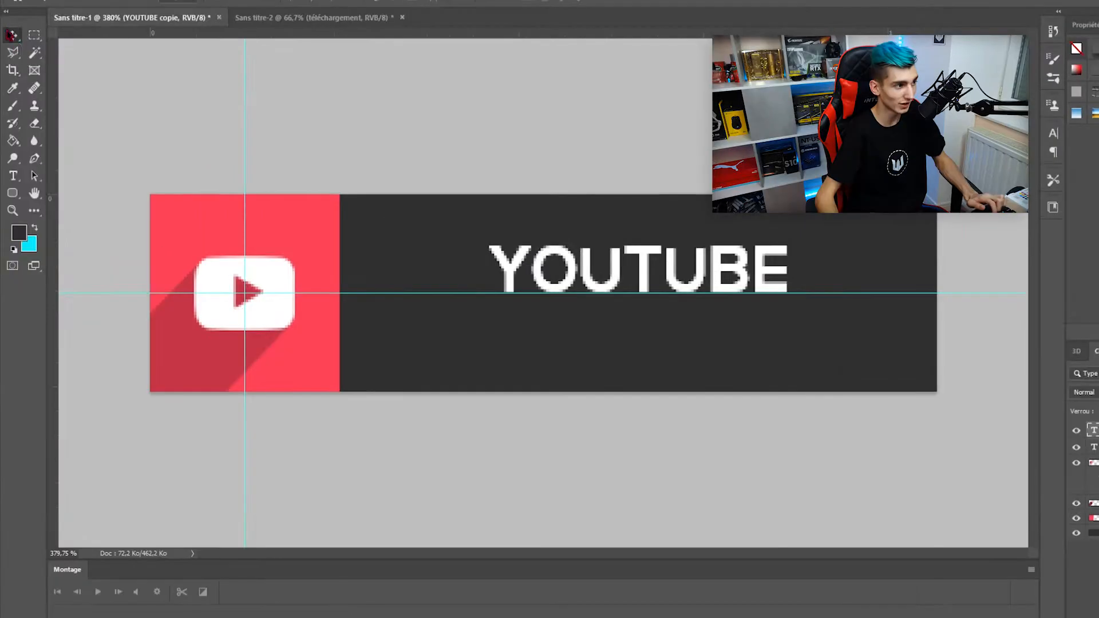
{"action": "key", "text": "Down"}
{"action": "key", "text": "Down"}
{"action": "key", "text": "Down"}
{"action": "key", "text": "Down"}
{"action": "key", "text": "Down"}
{"action": "key", "text": "Down"}
{"action": "key", "text": "Down"}
{"action": "key", "text": "Down"}
{"action": "key", "text": "Down"}
{"action": "key", "text": "Down"}
{"action": "key", "text": "Down"}
{"action": "key", "text": "Down"}
{"action": "key", "text": "Down"}
{"action": "key", "text": "Down"}
{"action": "key", "text": "Down"}
{"action": "key", "text": "Down"}
{"action": "key", "text": "Down"}
{"action": "key", "text": "Down"}
{"action": "key", "text": "Down"}
{"action": "key", "text": "Down"}
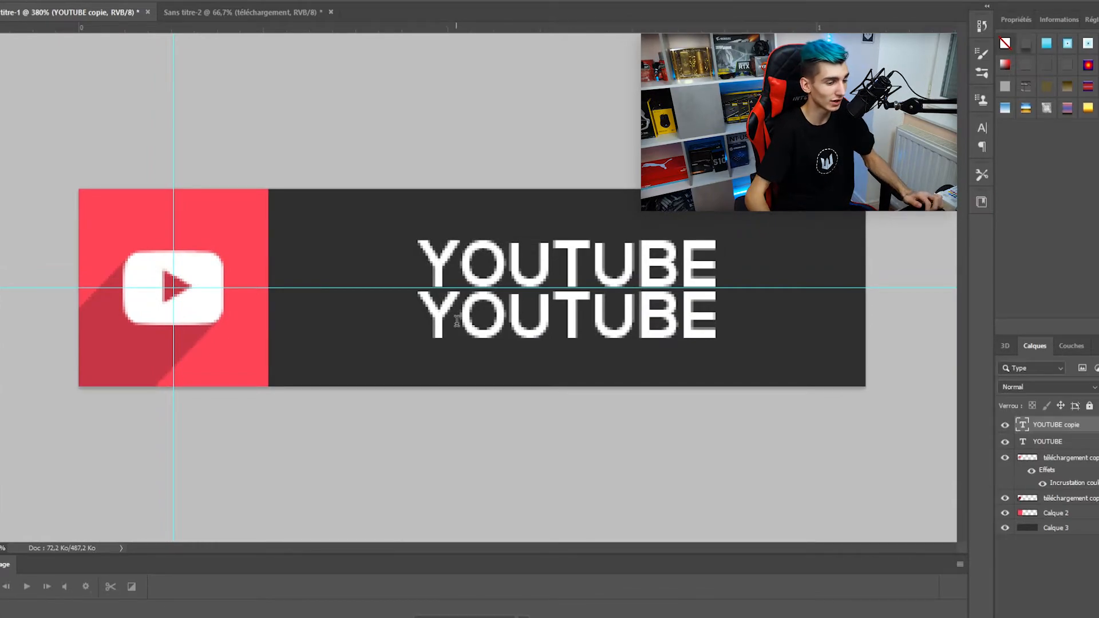
Replace the lower text copy with /WYZENIX and change its font to Nexa Light.
{"action": "left_click_drag", "start_coordinate": [430, 319], "coordinate": [778, 332]}
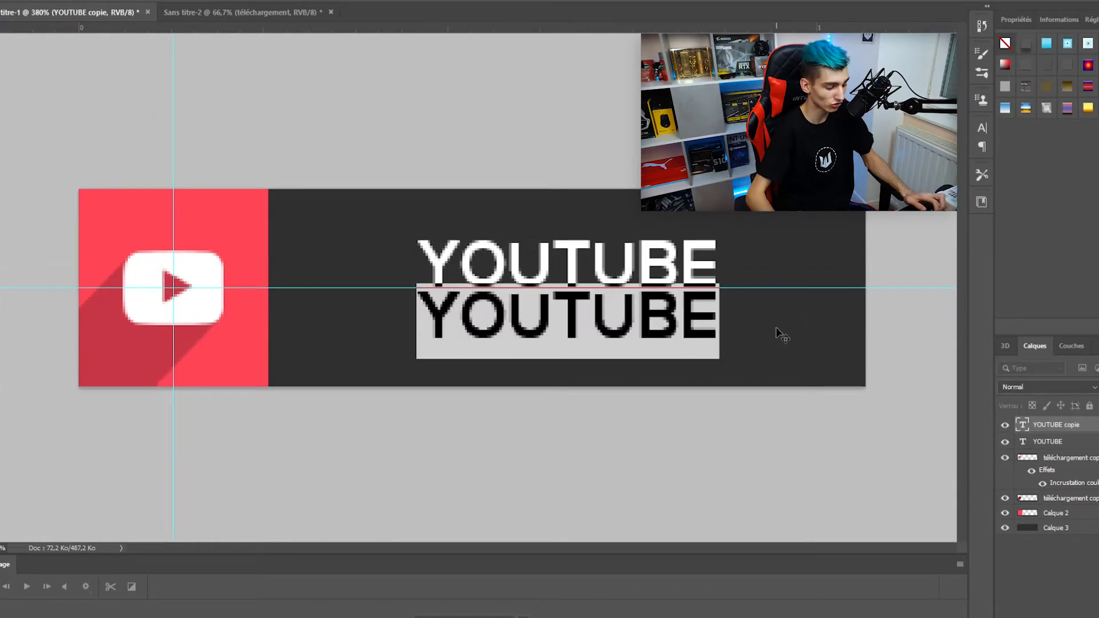
{"action": "type", "text": "/WYZENIX"}
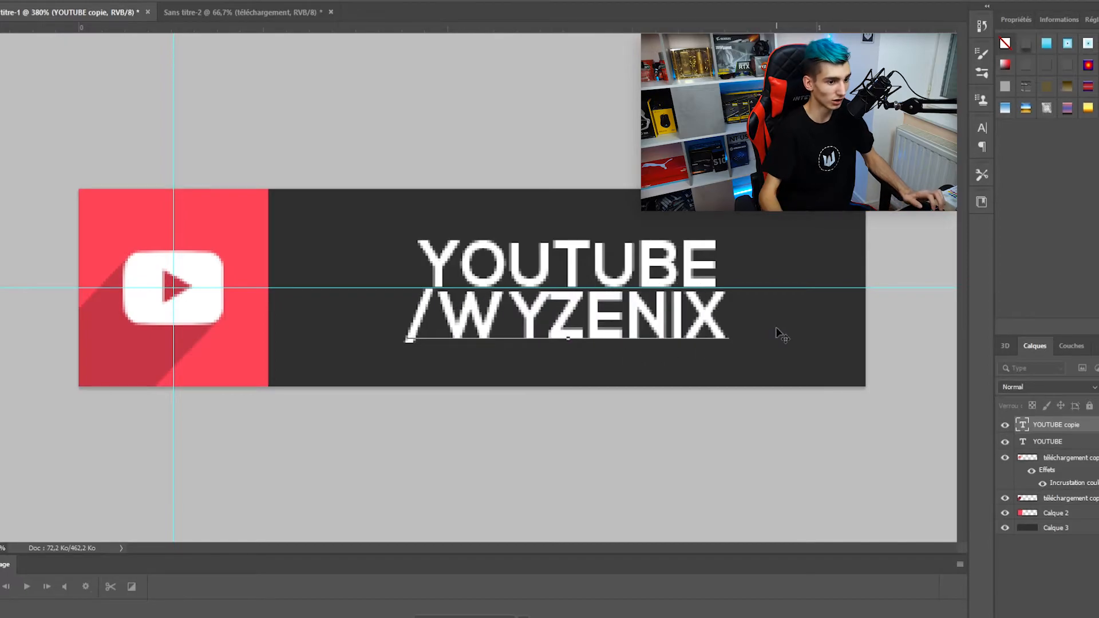
{"action": "key", "text": "ctrl+a"}
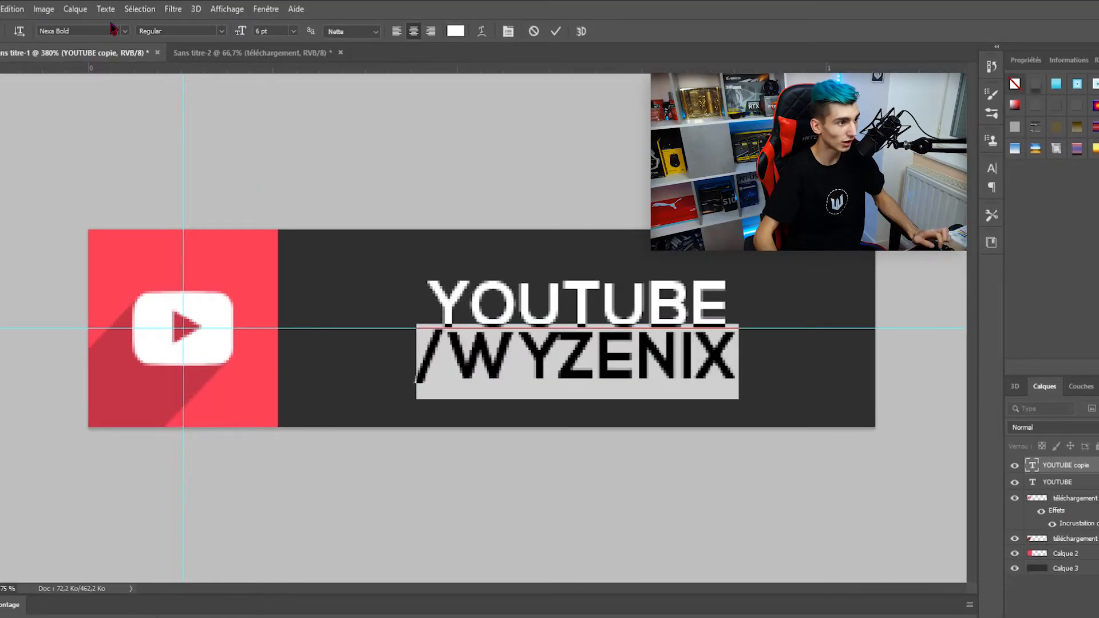
{"action": "key", "text": "BackSpace"}
{"action": "key", "text": "BackSpace"}
{"action": "key", "text": "BackSpace"}
{"action": "key", "text": "BackSpace"}
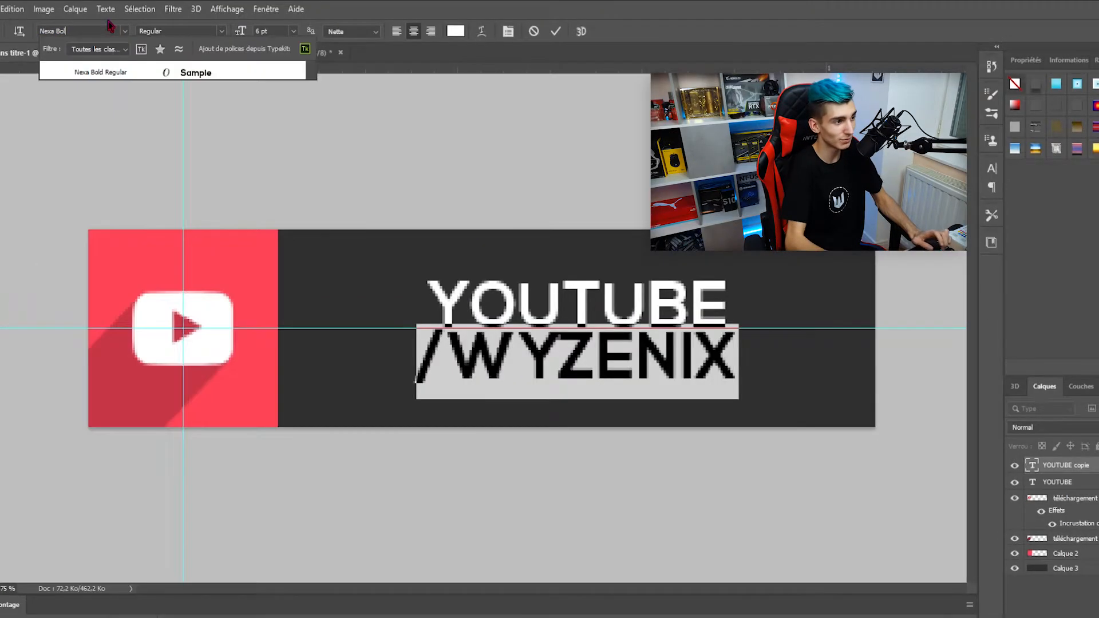
{"action": "type", "text": "light"}
{"action": "left_click", "coordinate": [204, 72]}
Reduce the /WYZENIX text size to 4 pt and commit the text edit.
{"action": "left_click", "coordinate": [293, 30]}
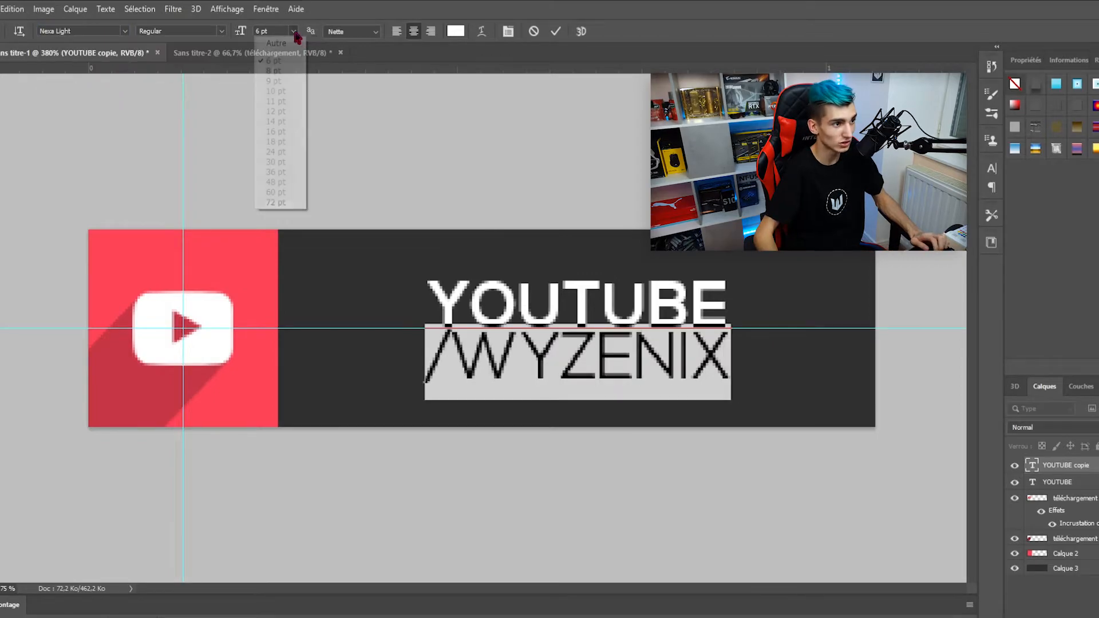
{"action": "left_click", "coordinate": [260, 31]}
{"action": "left_click", "coordinate": [259, 29]}
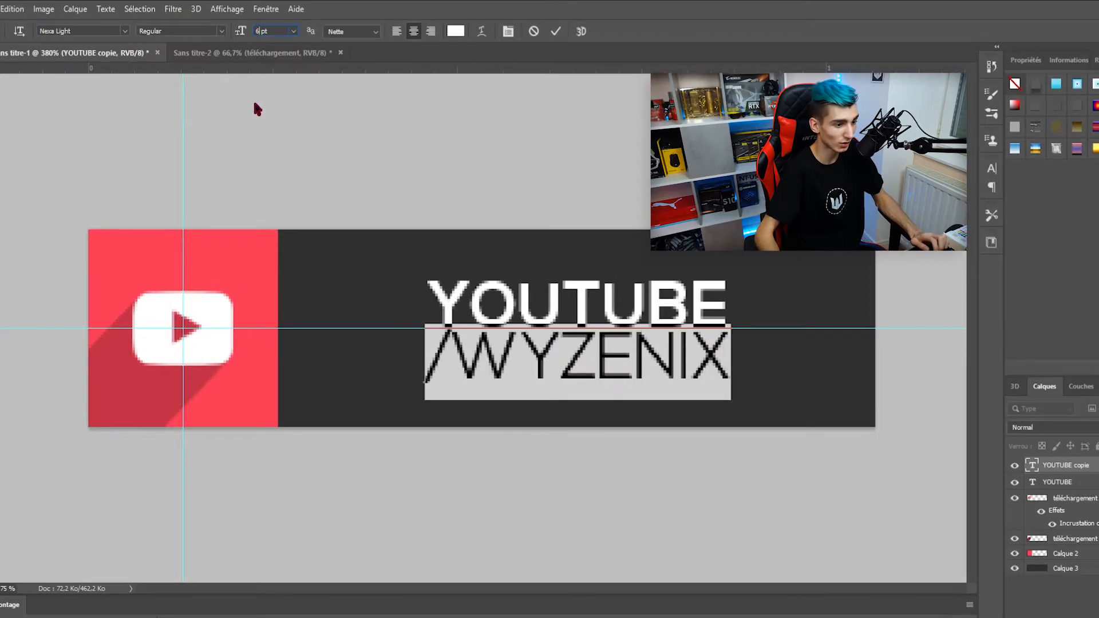
{"action": "key", "text": "Down"}
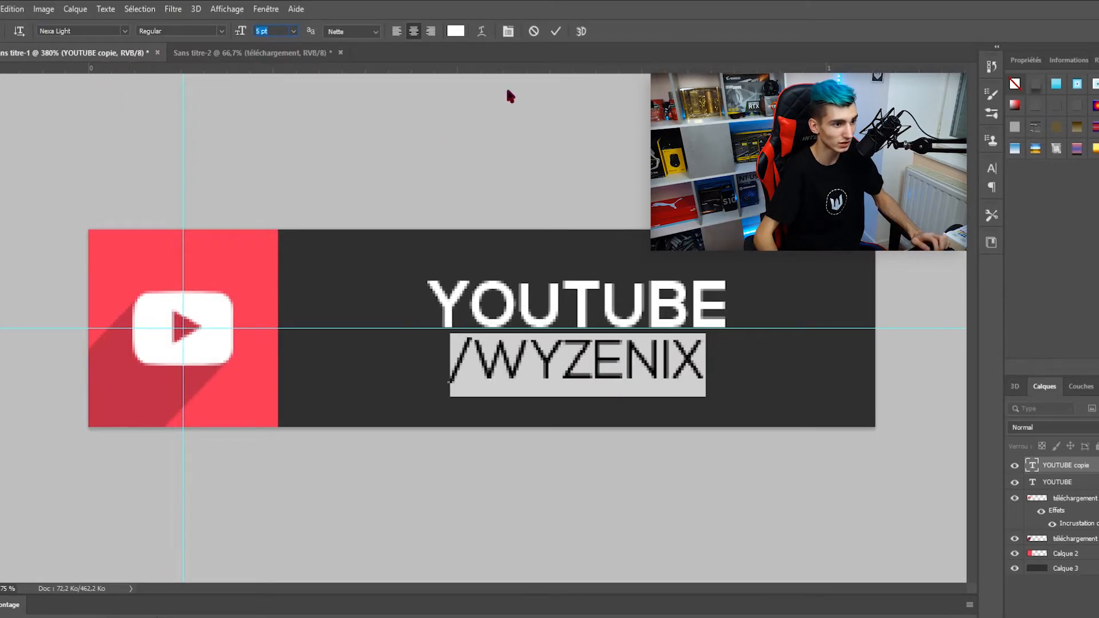
{"action": "key", "text": "Down"}
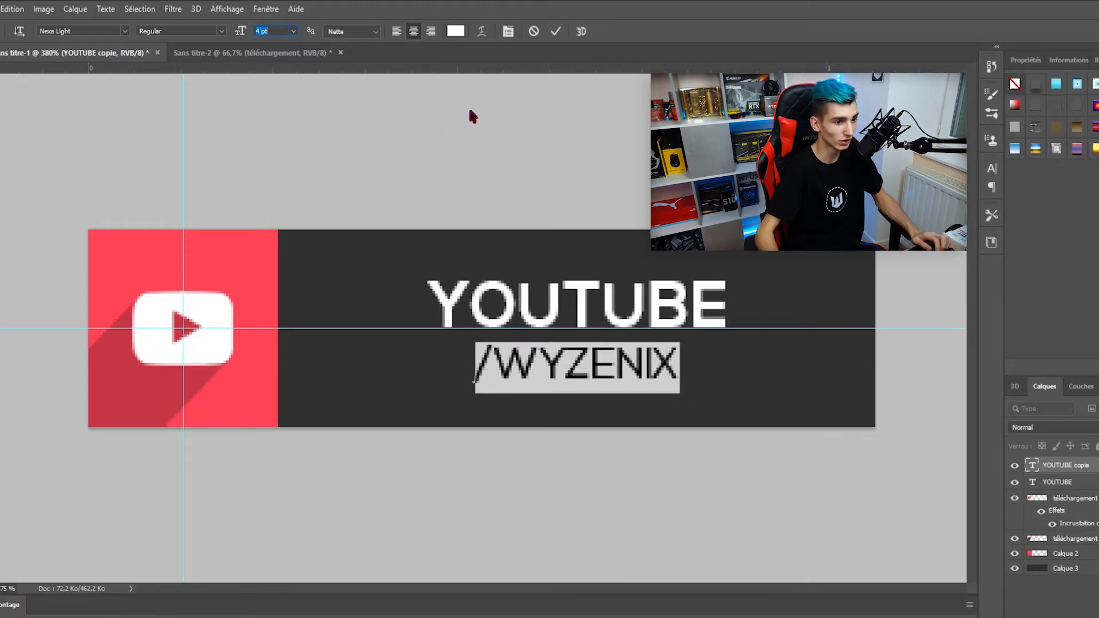
{"action": "left_click", "coordinate": [555, 31]}
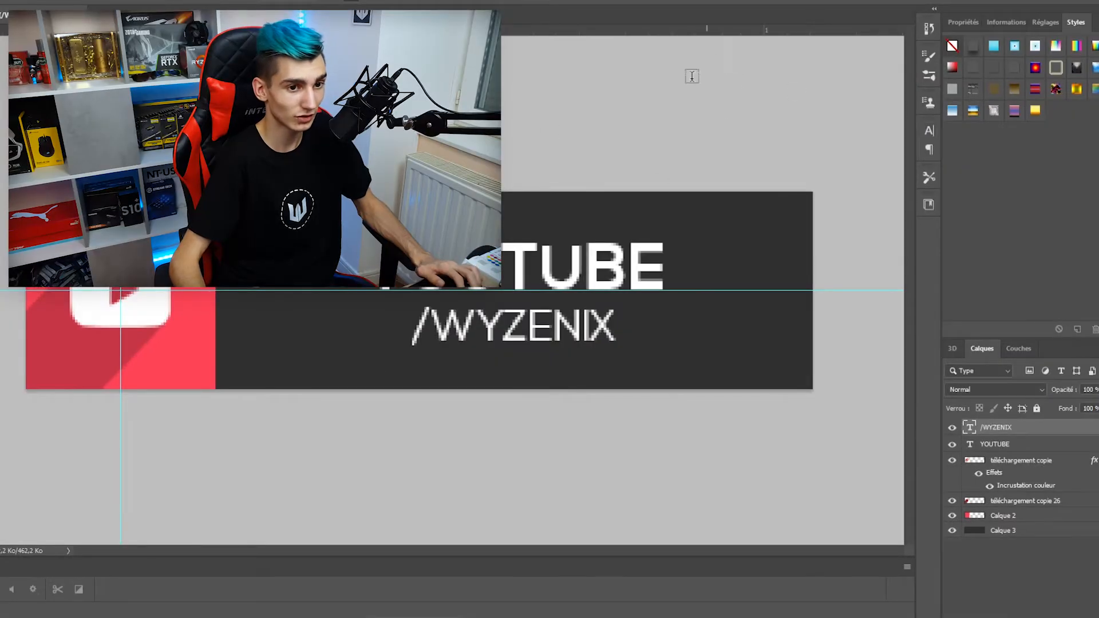
Set the character tracking of the /WYZENIX text to 200.
{"action": "left_click", "coordinate": [929, 131]}
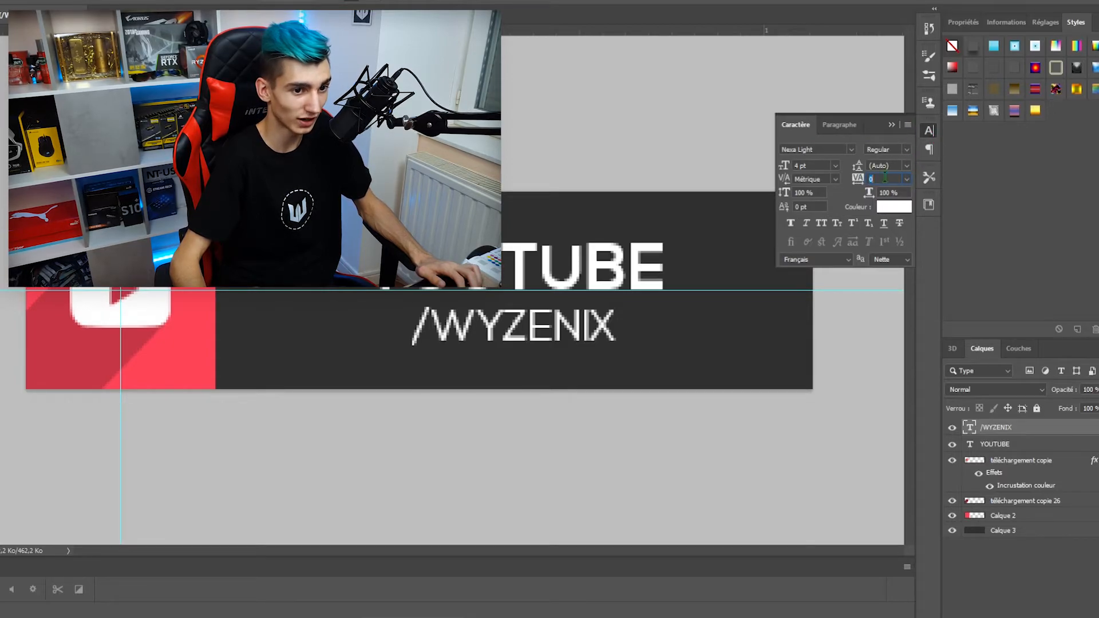
{"action": "type", "text": "200"}
{"action": "key", "text": "Return"}
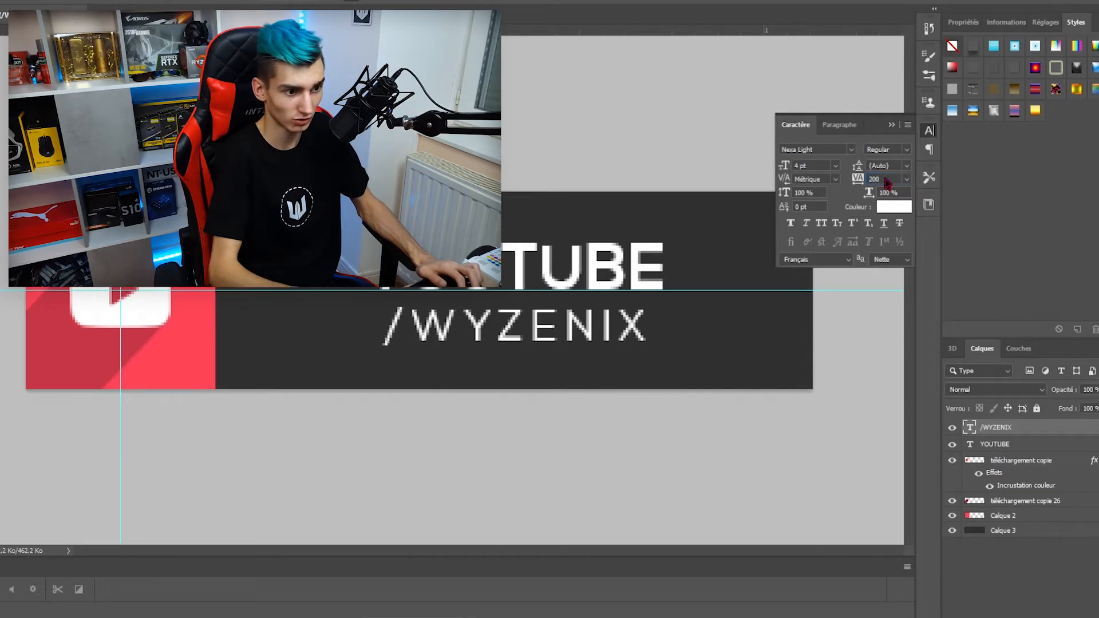
{"action": "left_click", "coordinate": [931, 131]}
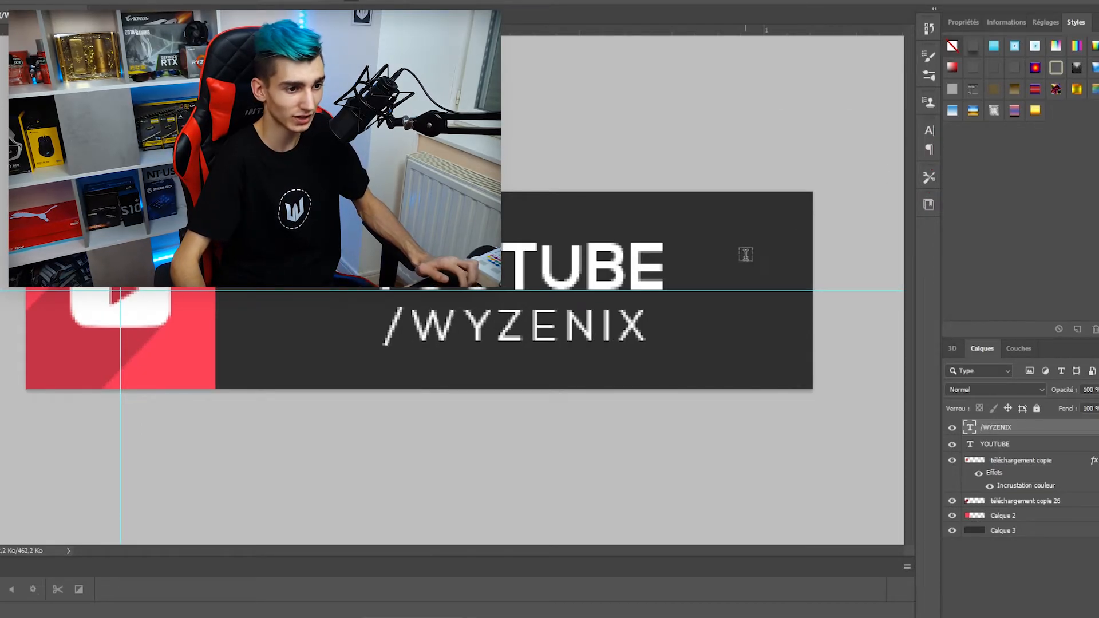
Hide the guides, then move /WYZENIX up close beneath YOUTUBE and shift it toward that word's right end.
{"action": "key", "text": "v"}
{"action": "key", "text": "ctrl+h"}
{"action": "key", "text": "ctrl+t"}
{"action": "key", "text": "Up"}
{"action": "key", "text": "Up"}
{"action": "key", "text": "Up"}
{"action": "key", "text": "Up"}
{"action": "key", "text": "Up"}
{"action": "key", "text": "Up"}
{"action": "key", "text": "Up"}
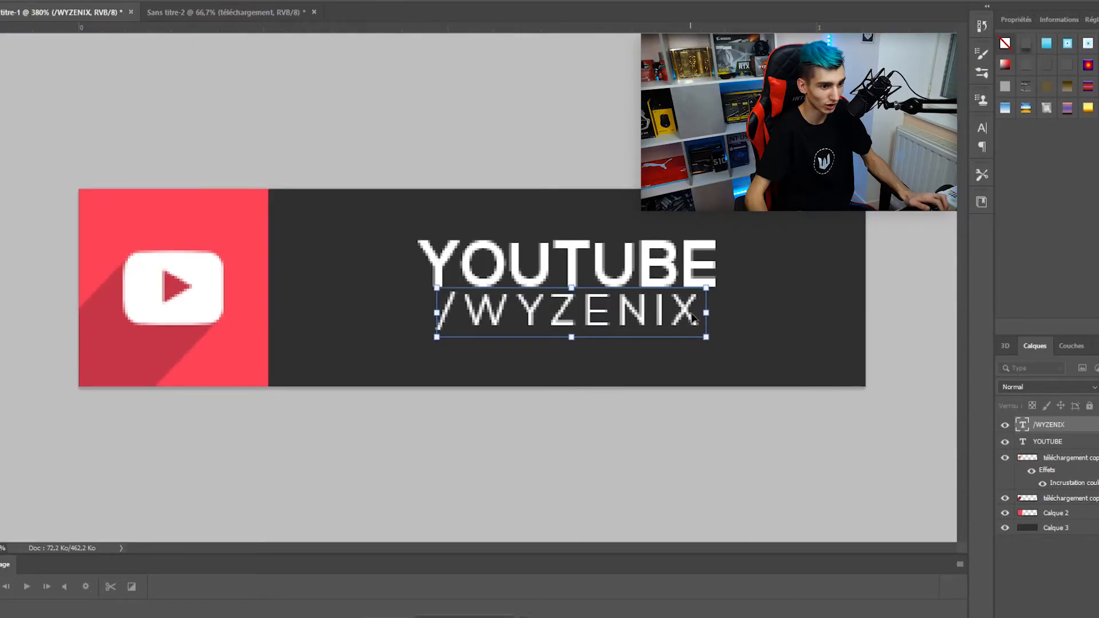
{"action": "left_click_drag", "start_coordinate": [713, 313], "coordinate": [727, 313]}
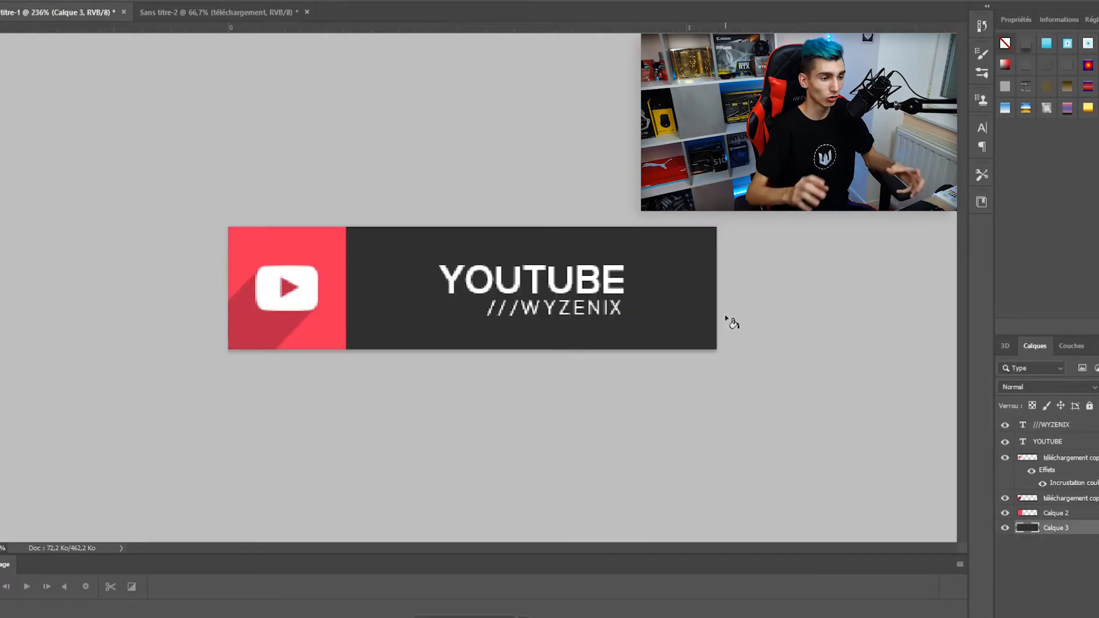
Create a new layer above the text layers and fill a wide rectangular selection on it with the banner's red.
{"action": "scroll", "coordinate": [491, 310], "scroll_direction": "up", "scroll_amount": 2}
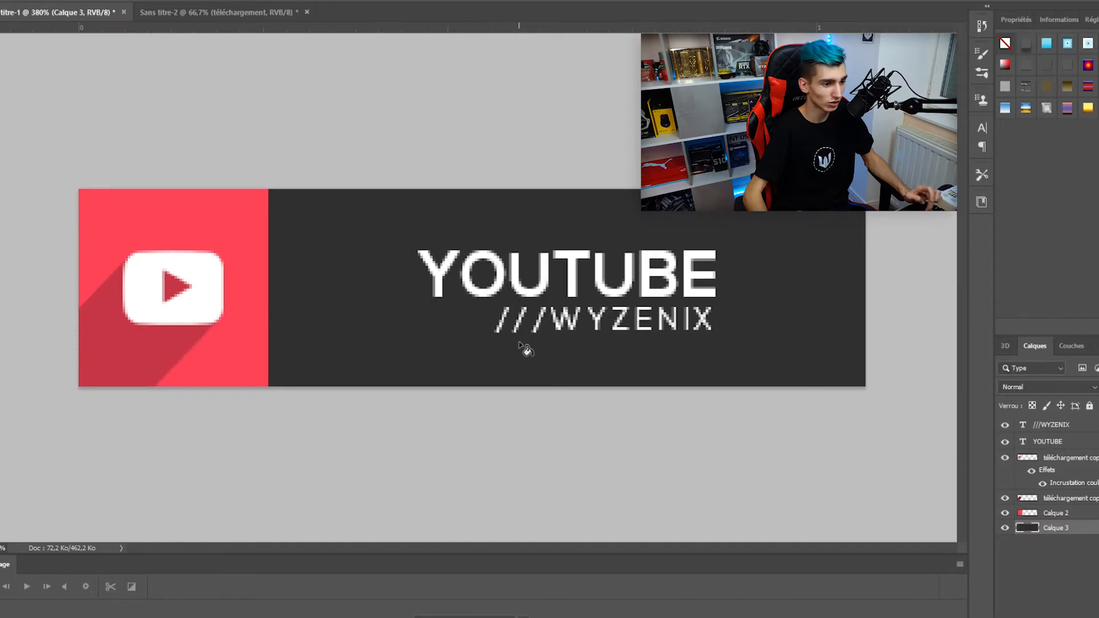
{"action": "scroll", "coordinate": [637, 296], "scroll_direction": "down", "scroll_amount": 3}
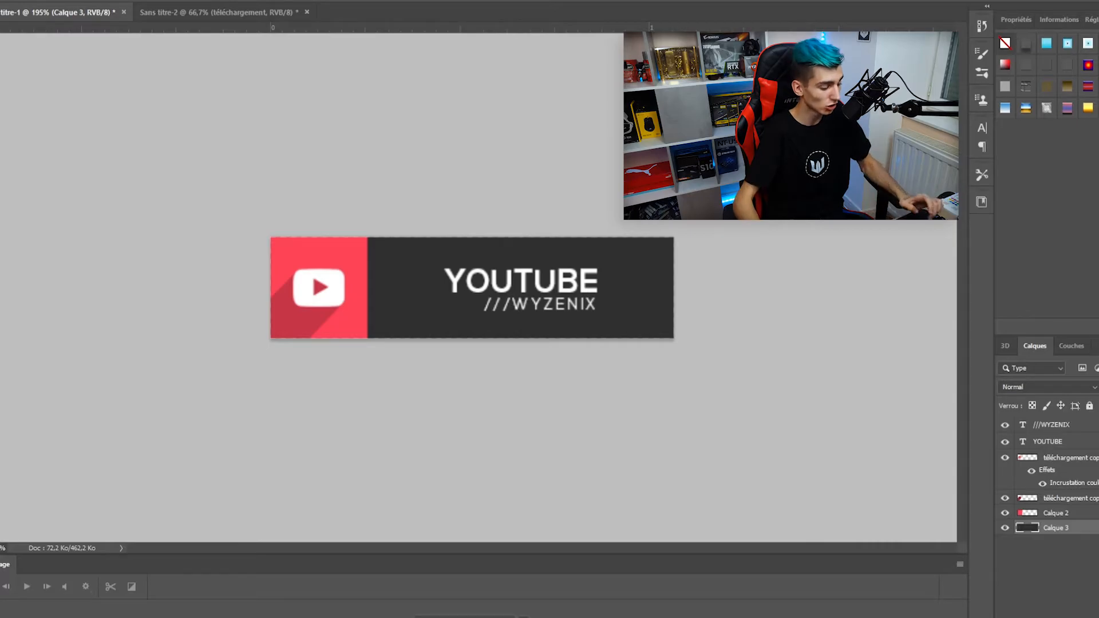
{"action": "left_click", "coordinate": [1080, 426]}
{"action": "left_click", "coordinate": [1062, 612]}
{"action": "left_click_drag", "start_coordinate": [247, 220], "coordinate": [554, 268]}
{"action": "left_click", "coordinate": [1, 163]}
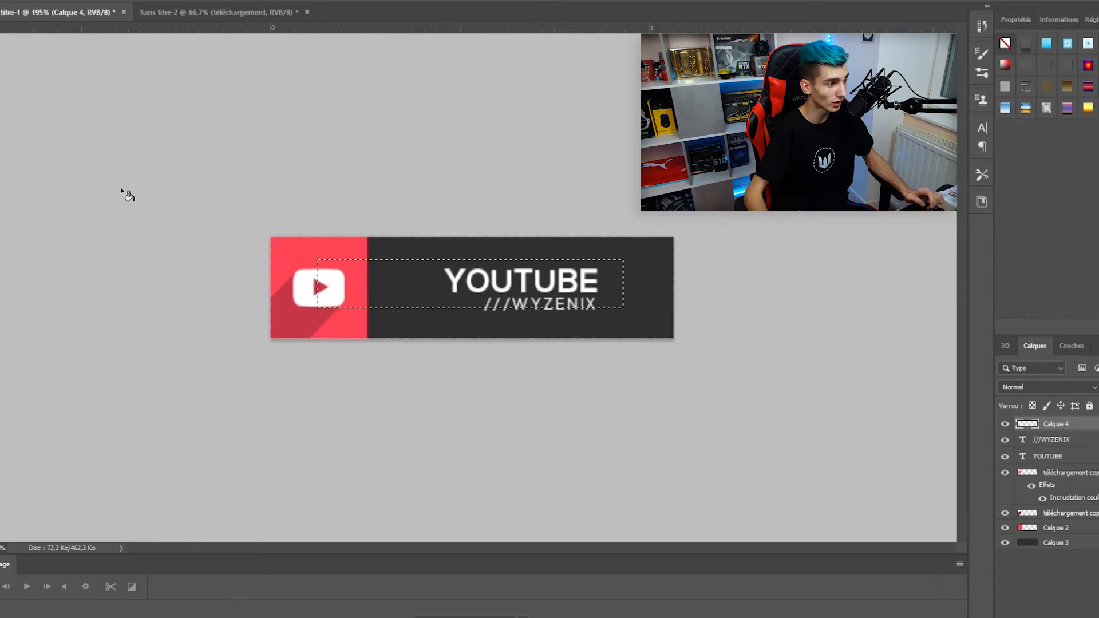
{"action": "left_click", "coordinate": [410, 283]}
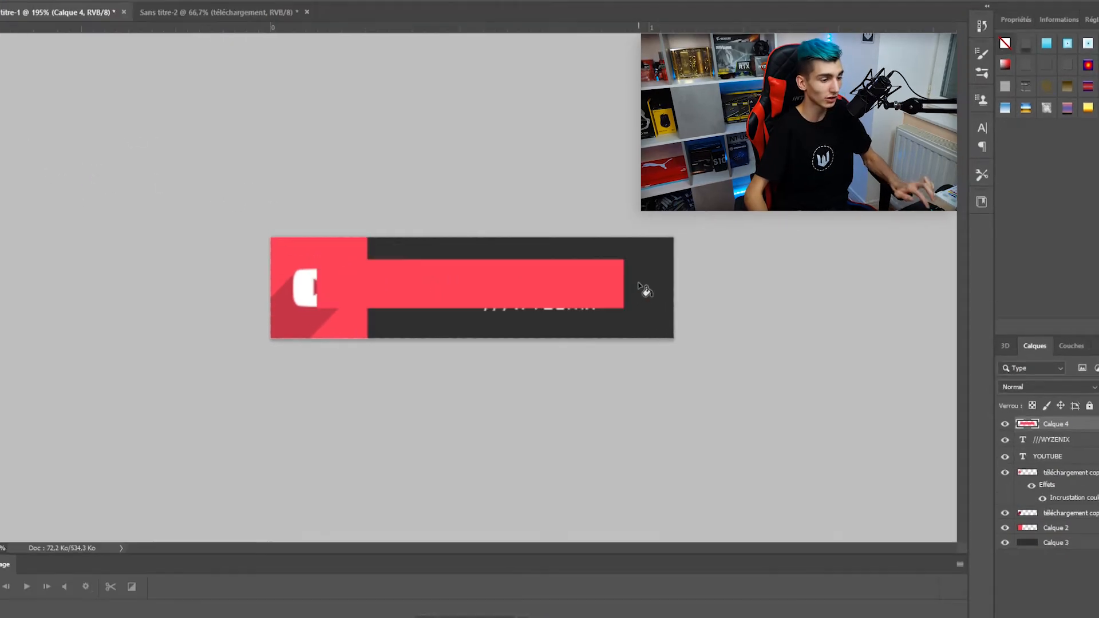
Transform the red rectangle into a thin strip along the upper edge of the banner's dark grey area.
{"action": "key", "text": "ctrl+t"}
{"action": "left_click_drag", "start_coordinate": [483, 290], "coordinate": [517, 242]}
{"action": "key", "text": "ctrl+plus"}
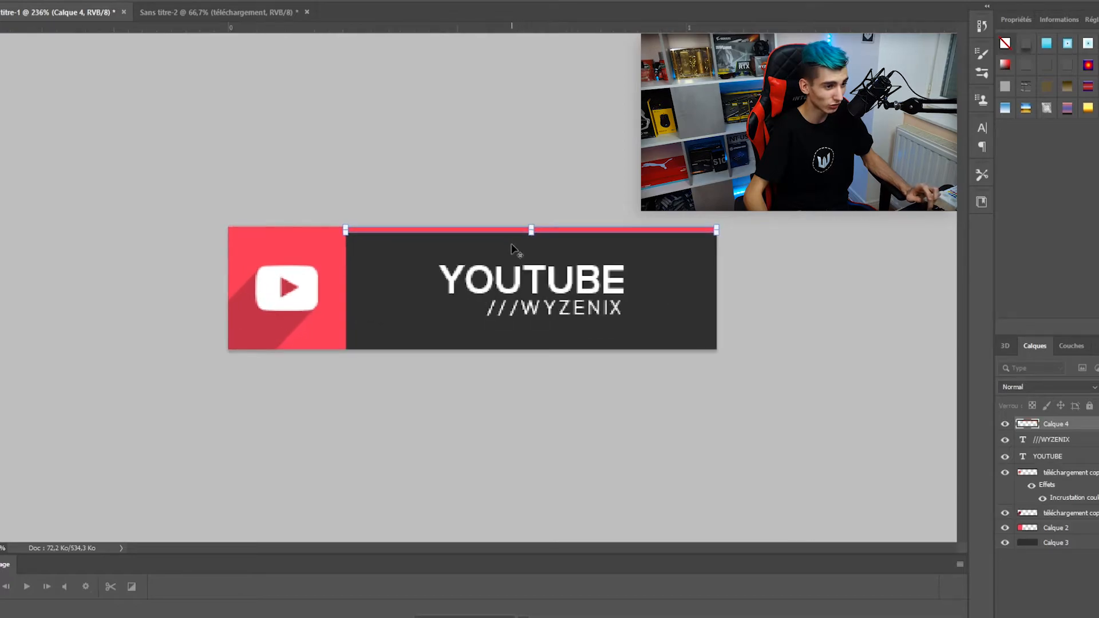
{"action": "left_click_drag", "start_coordinate": [587, 182], "coordinate": [588, 178]}
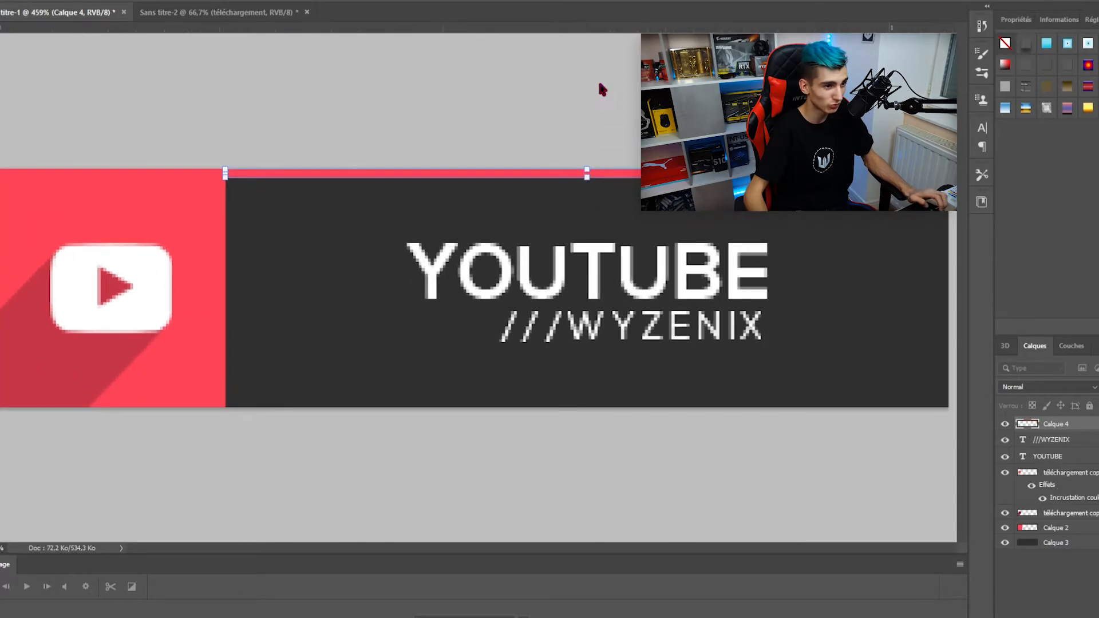
{"action": "key", "text": "Return"}
Move the red strip layer Calque 4 between Calque 2 and Calque 3 in the layer stack.
{"action": "scroll", "coordinate": [555, 75], "scroll_direction": "down", "scroll_amount": 2}
{"action": "left_click_drag", "start_coordinate": [1074, 425], "coordinate": [1079, 530]}
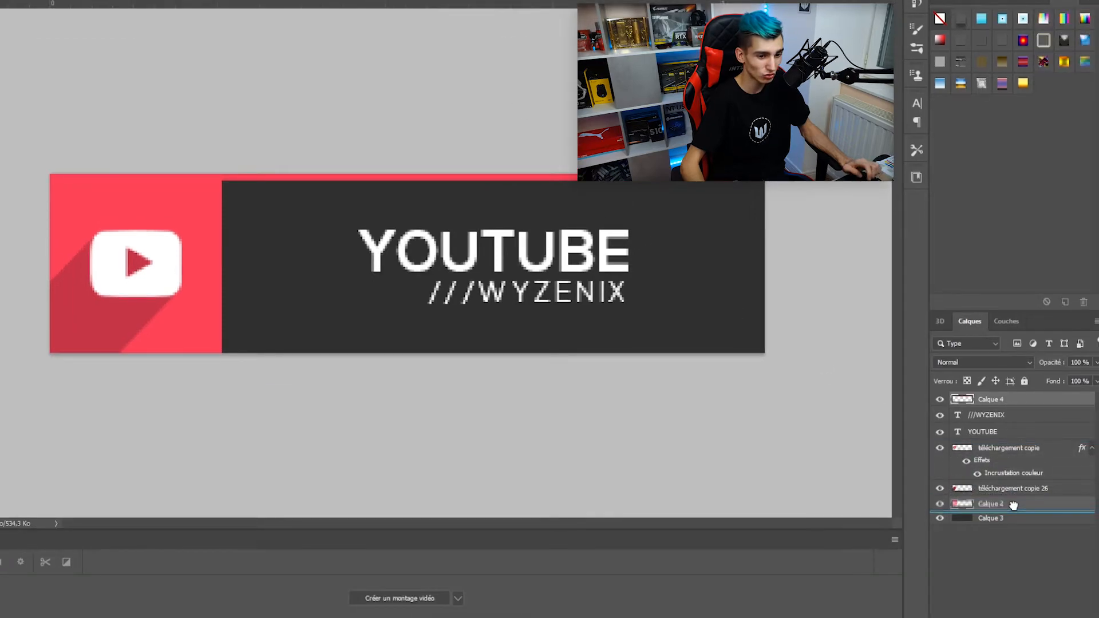
{"action": "left_click_drag", "start_coordinate": [1014, 505], "coordinate": [1013, 508]}
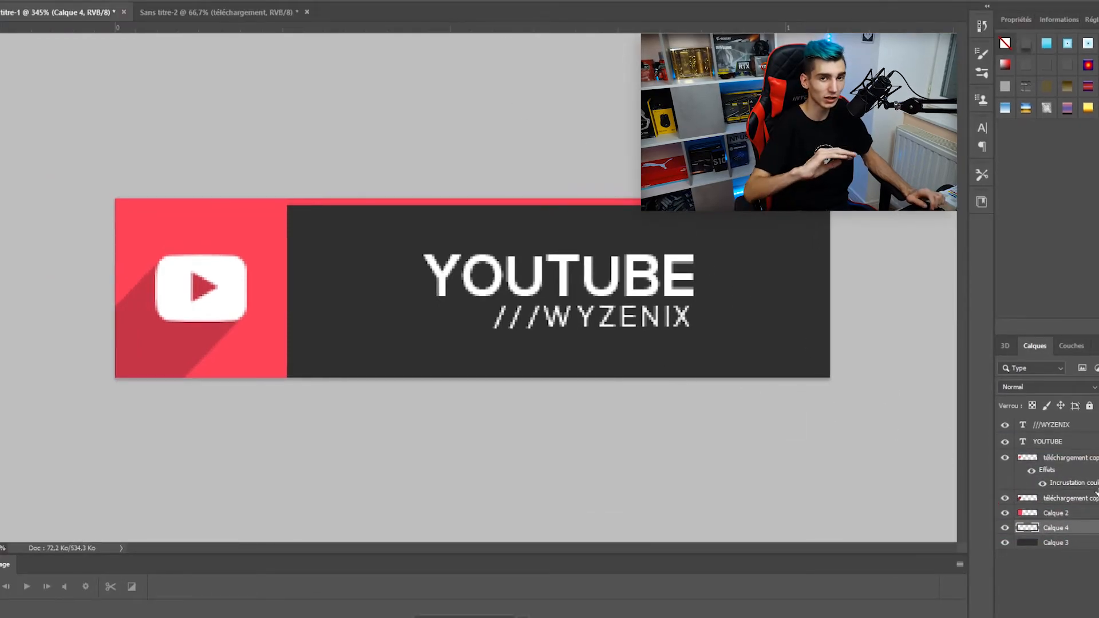
Rename the red square's layer Calque 2 as Carré.
{"action": "key", "text": "ctrl+t"}
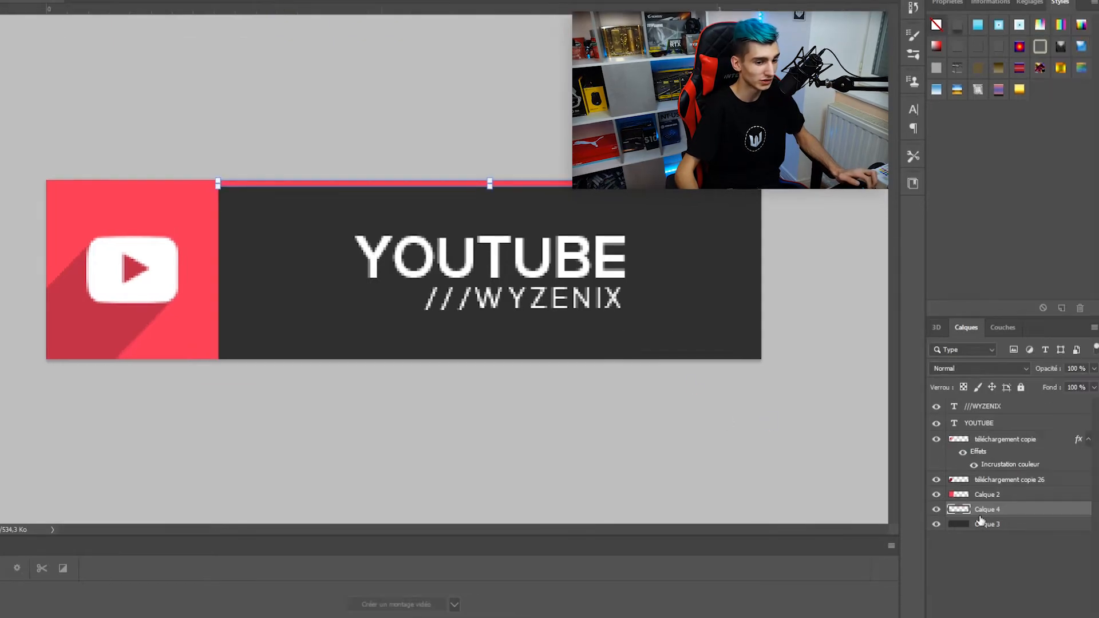
{"action": "left_click", "coordinate": [1001, 578]}
{"action": "double_click", "coordinate": [982, 494]}
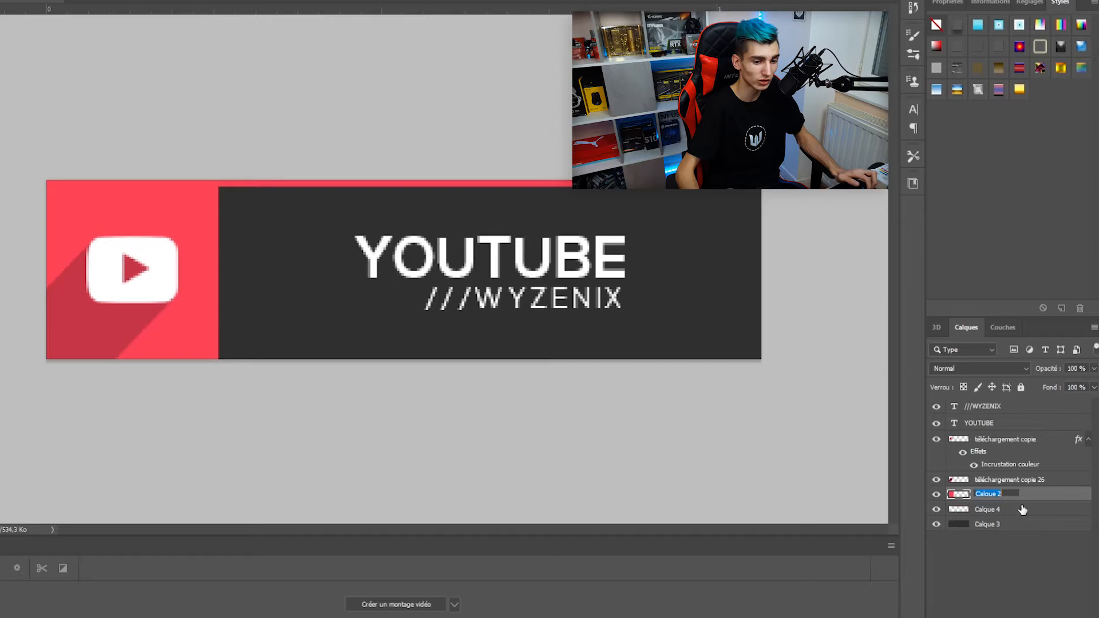
{"action": "type", "text": "Carré"}
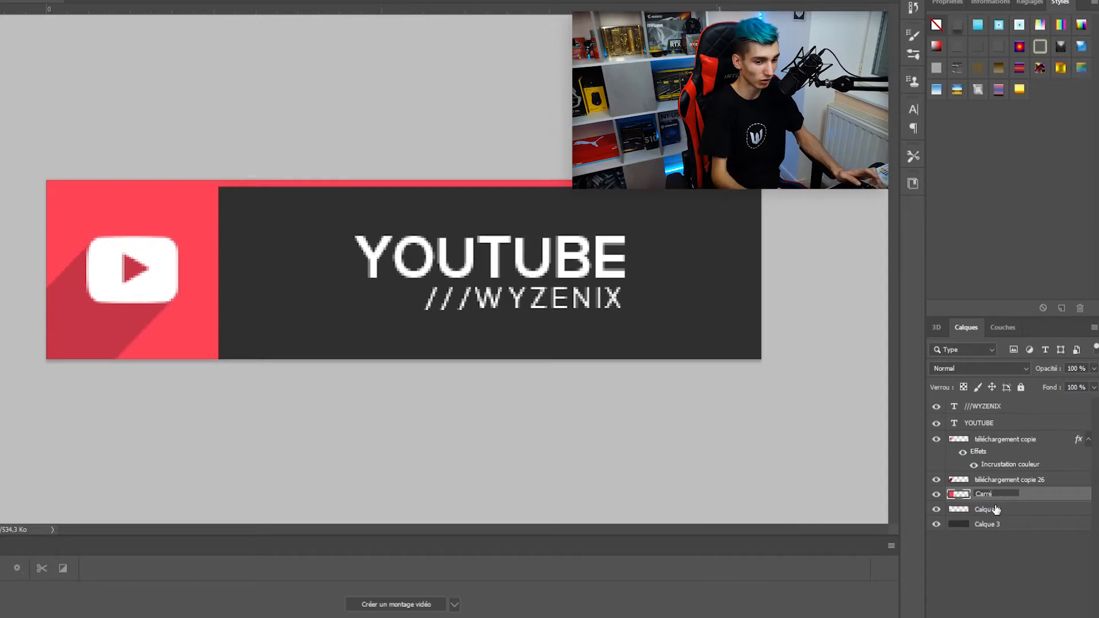
Apply a reversed linear gradient overlay from red to dark grey to Calque 4, with a 180° angle and 70% scale.
{"action": "left_click", "coordinate": [976, 509]}
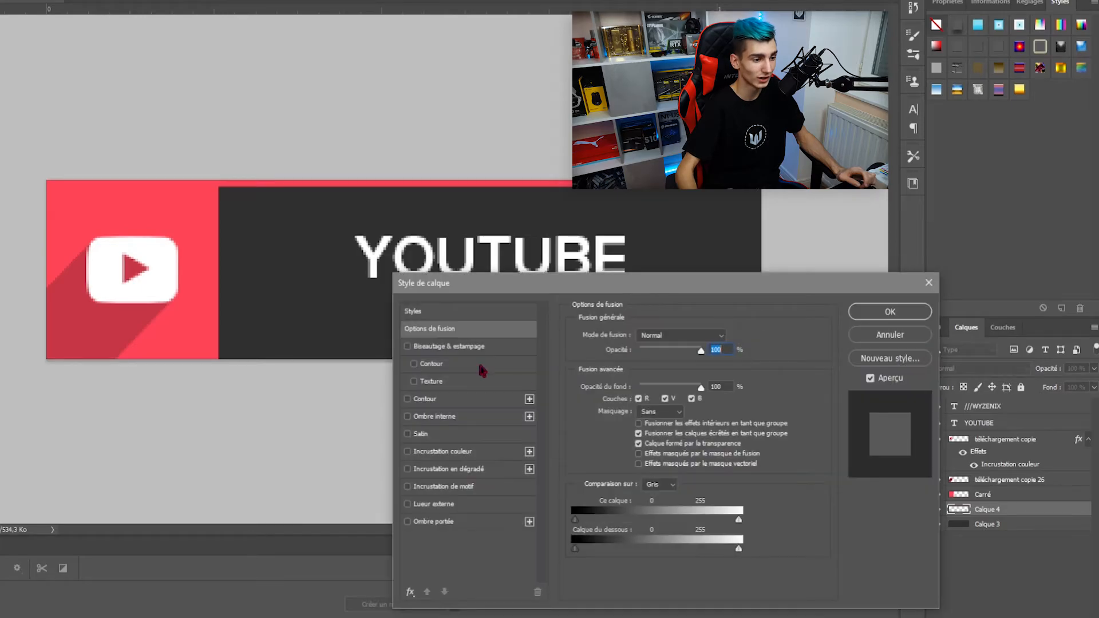
{"action": "left_click", "coordinate": [444, 468]}
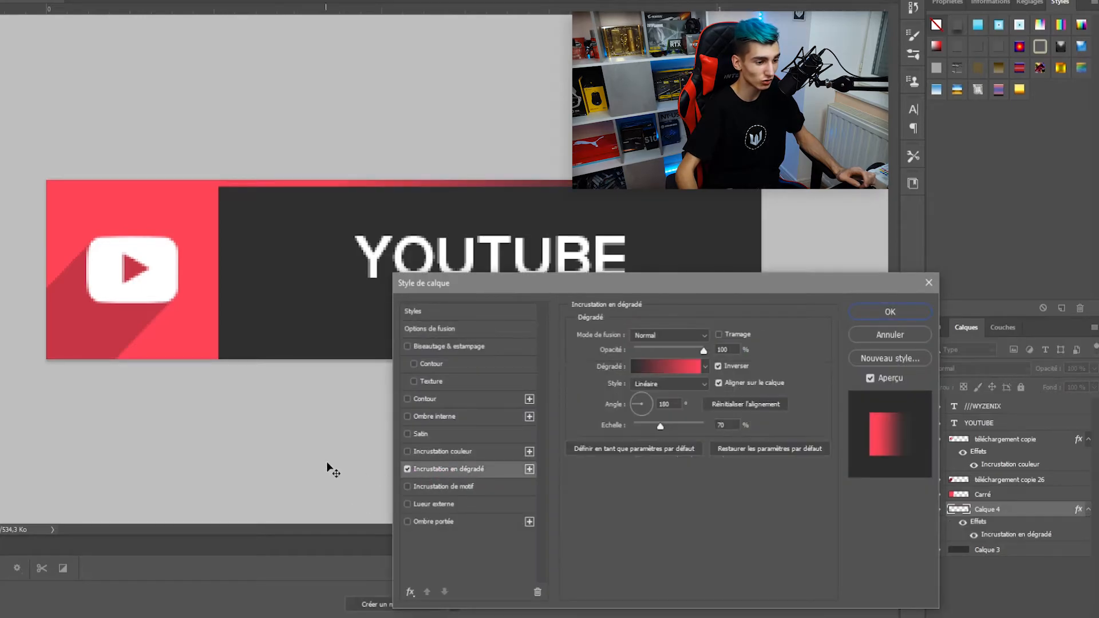
{"action": "left_click", "coordinate": [666, 366]}
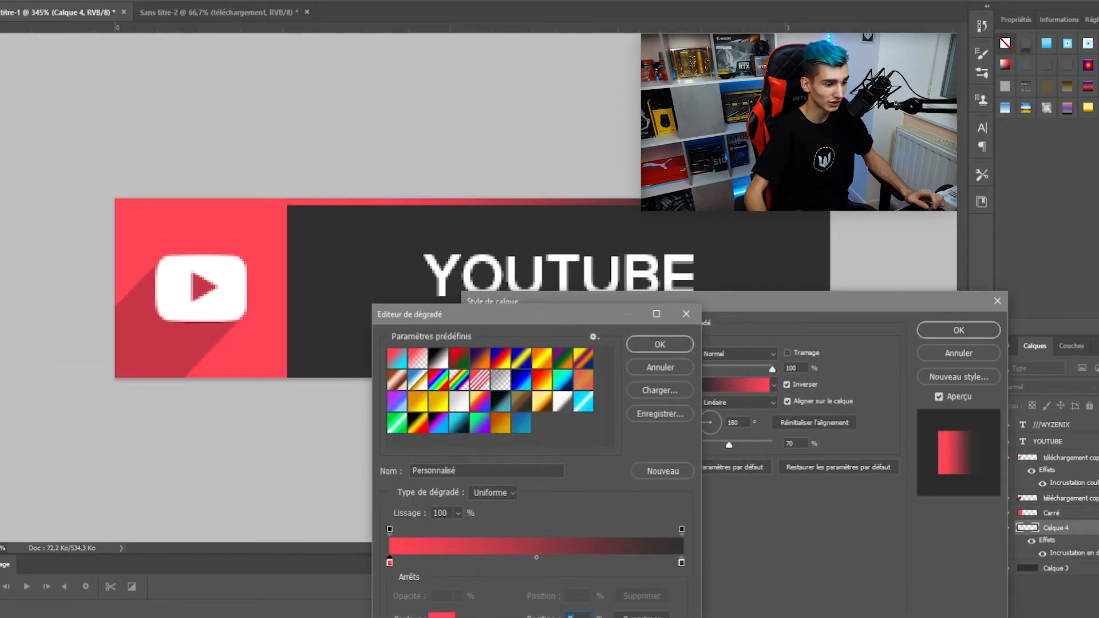
{"action": "left_click", "coordinate": [441, 616]}
{"action": "left_click", "coordinate": [734, 265]}
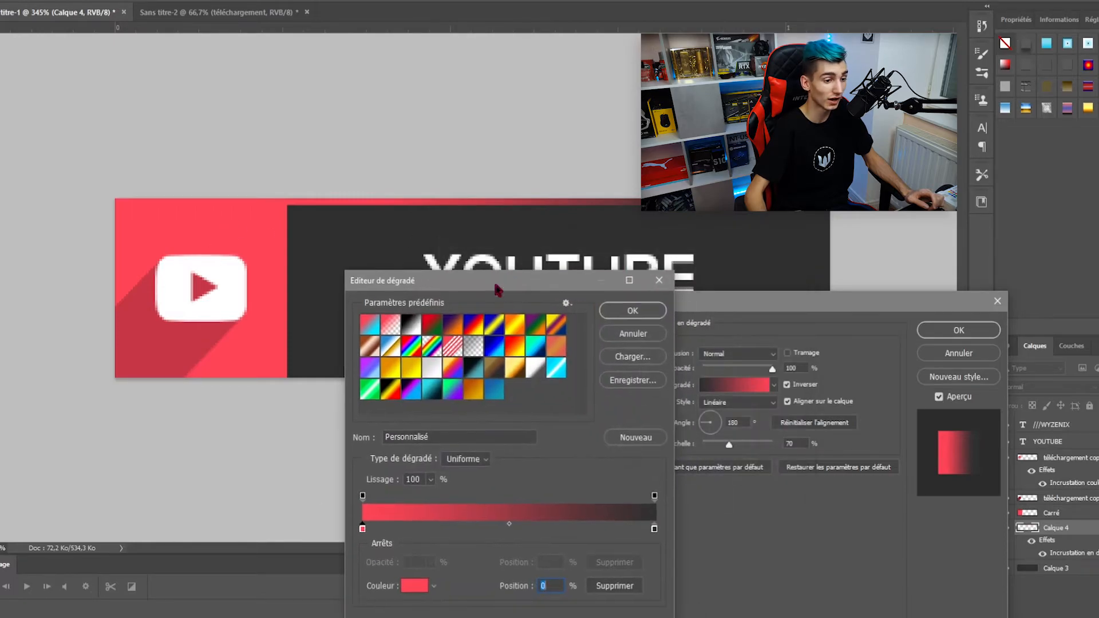
{"action": "left_click", "coordinate": [632, 310]}
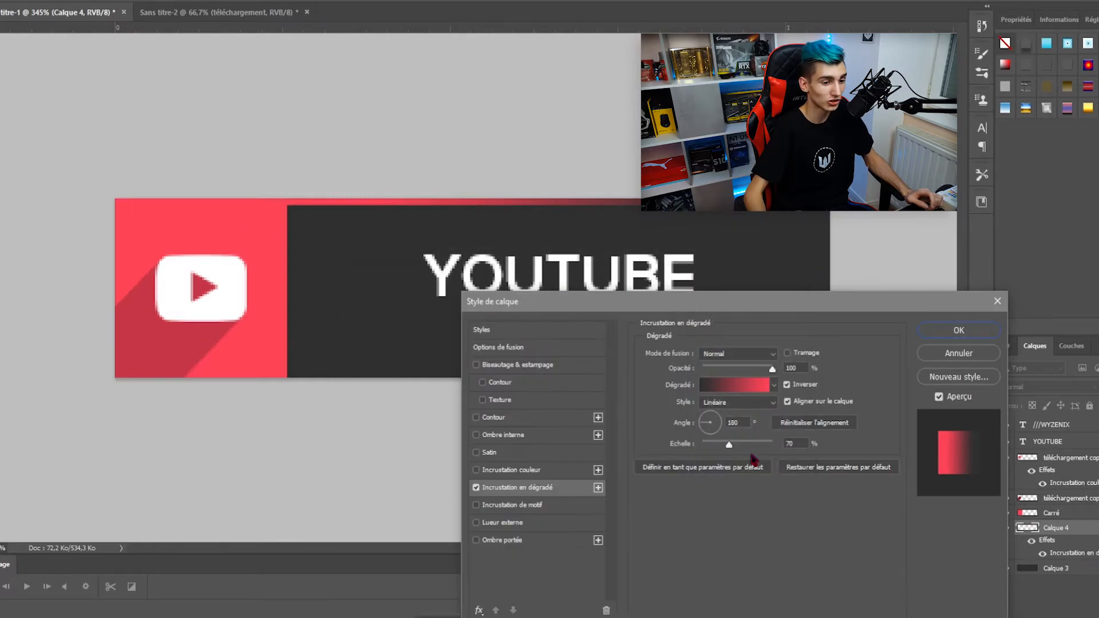
{"action": "left_click_drag", "start_coordinate": [696, 303], "coordinate": [481, 347]}
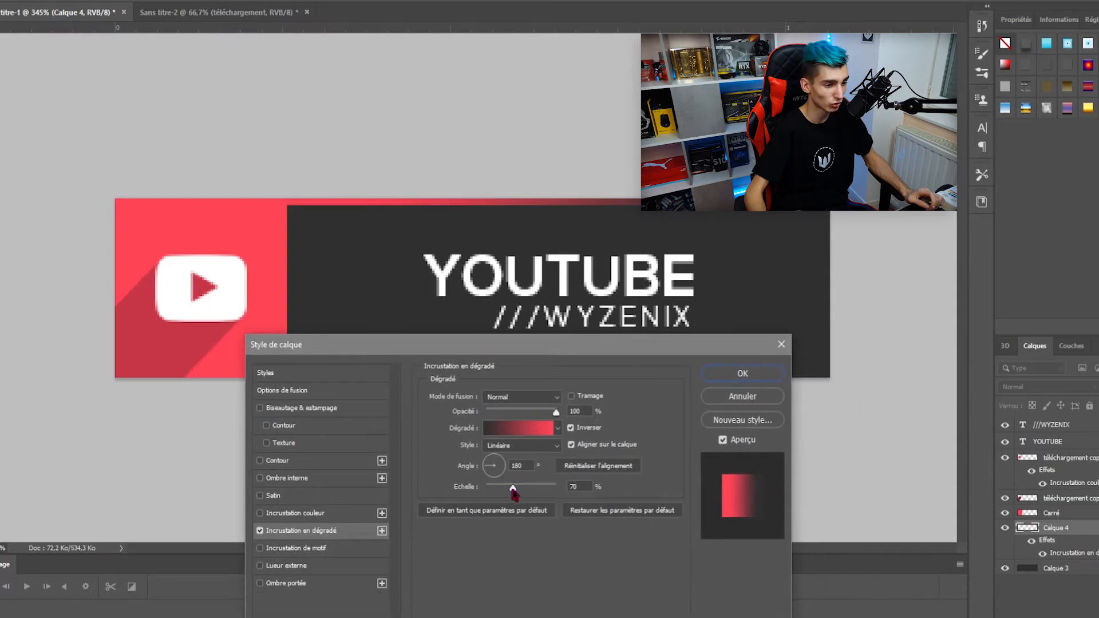
{"action": "left_click_drag", "start_coordinate": [506, 490], "coordinate": [519, 491]}
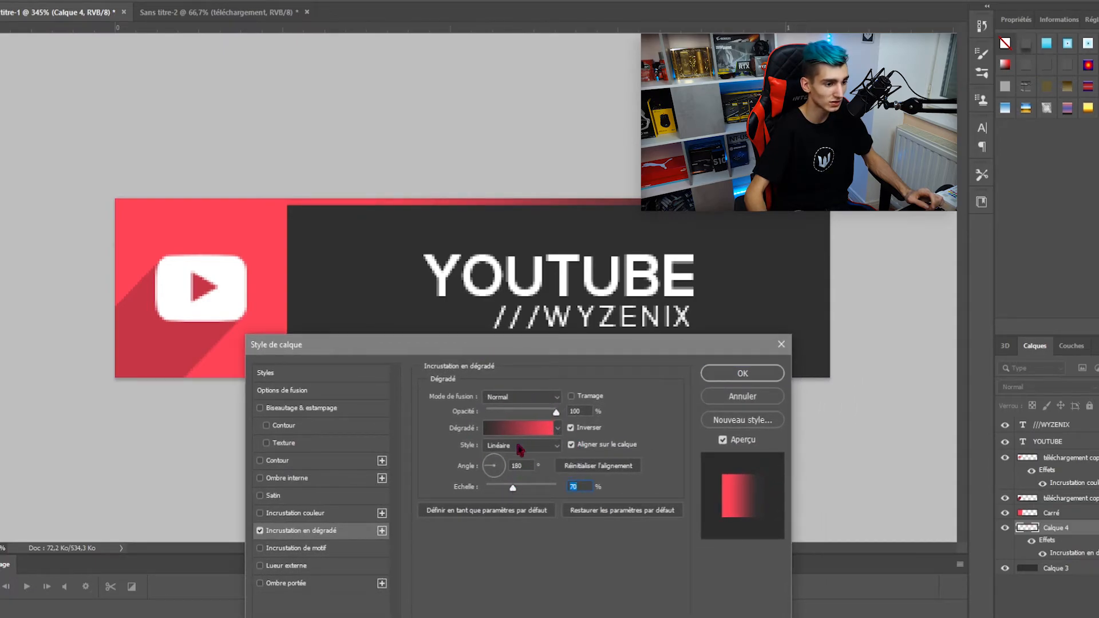
{"action": "left_click", "coordinate": [743, 374]}
Examine closely the junction between the gradient strip and the red square.
{"action": "scroll", "coordinate": [618, 142], "scroll_direction": "up", "scroll_amount": 1}
{"action": "left_click", "coordinate": [288, 195]}
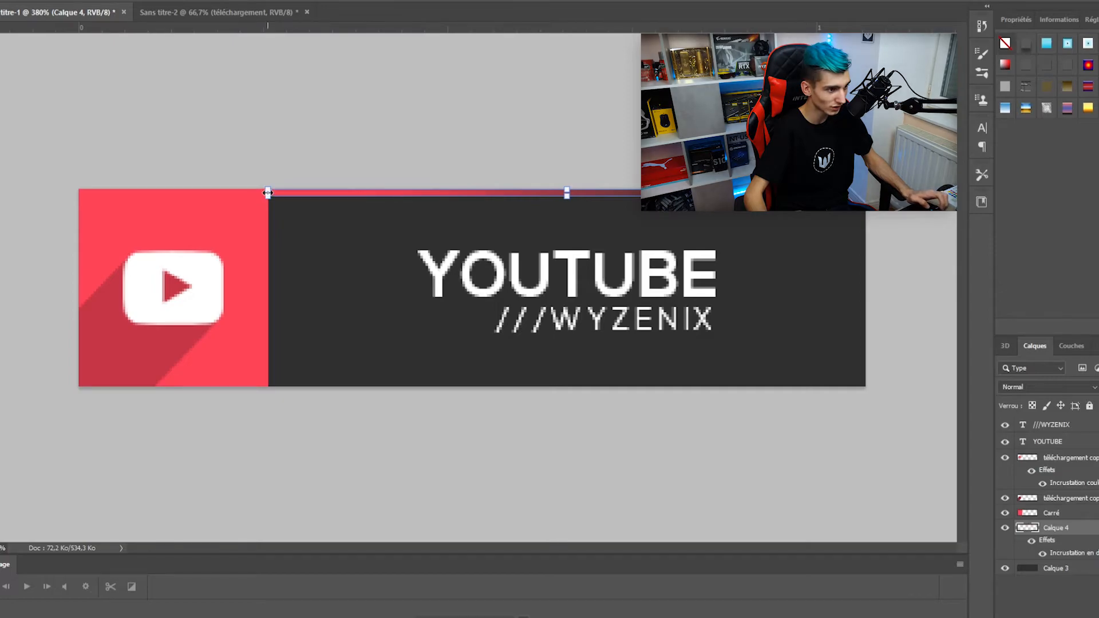
{"action": "left_click", "coordinate": [580, 1]}
{"action": "scroll", "coordinate": [251, 180], "scroll_direction": "up", "scroll_amount": 5}
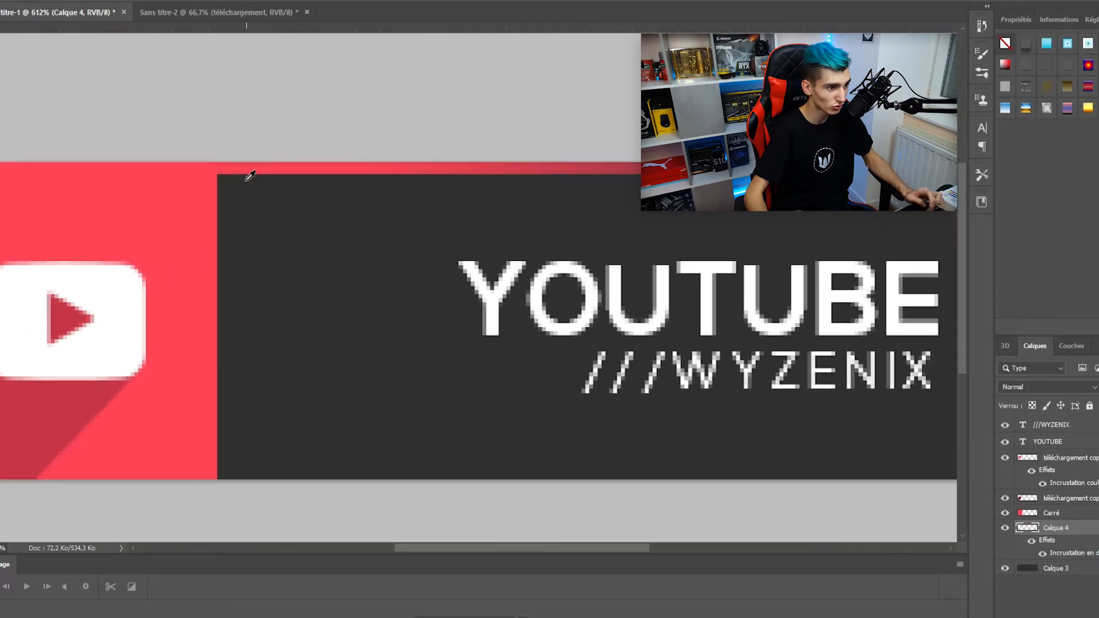
{"action": "scroll", "coordinate": [252, 175], "scroll_direction": "up", "scroll_amount": 14}
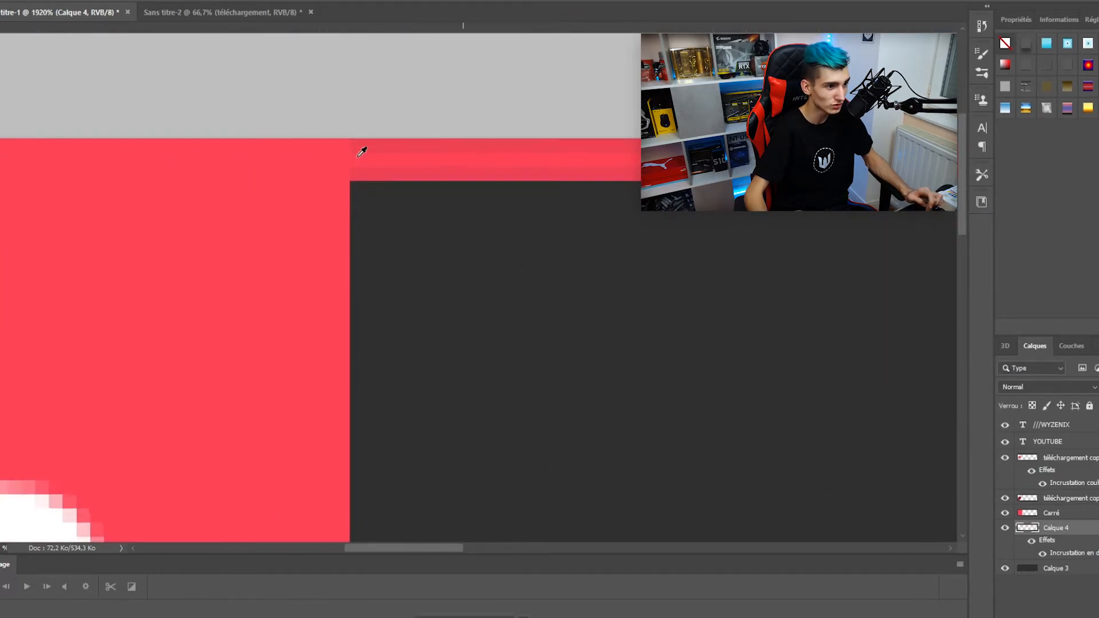
{"action": "scroll", "coordinate": [637, 330], "scroll_direction": "down", "scroll_amount": 15}
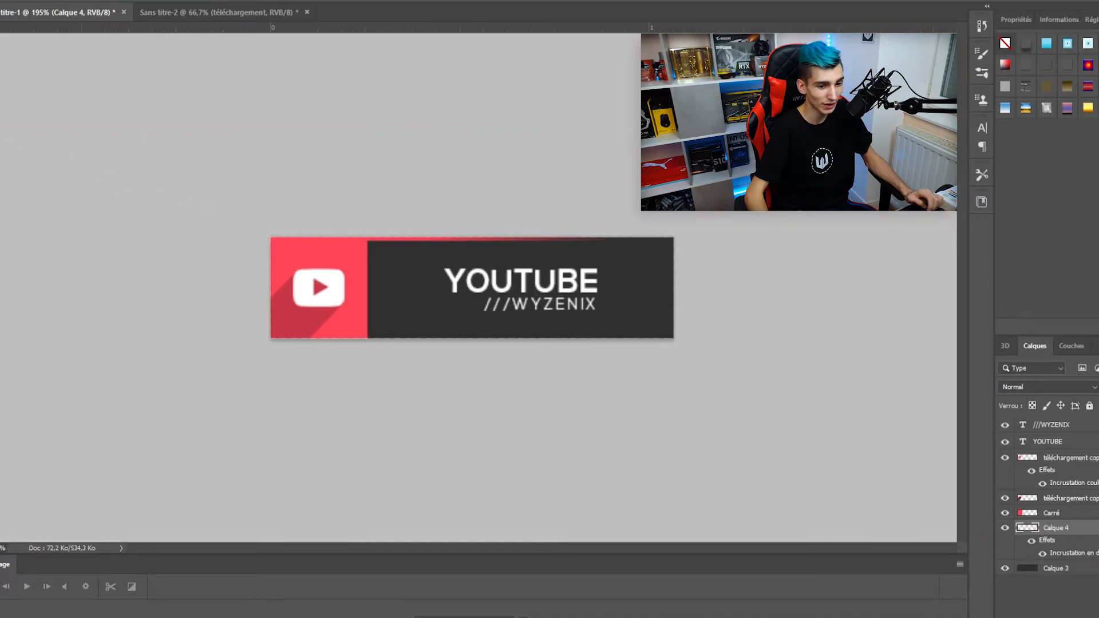
Create a new layer above ///WYZENIX, fill a rectangular selection over the text with the banner's red, and deselect.
{"action": "left_click", "coordinate": [1069, 429]}
{"action": "key", "text": "ctrl+shift+alt+n"}
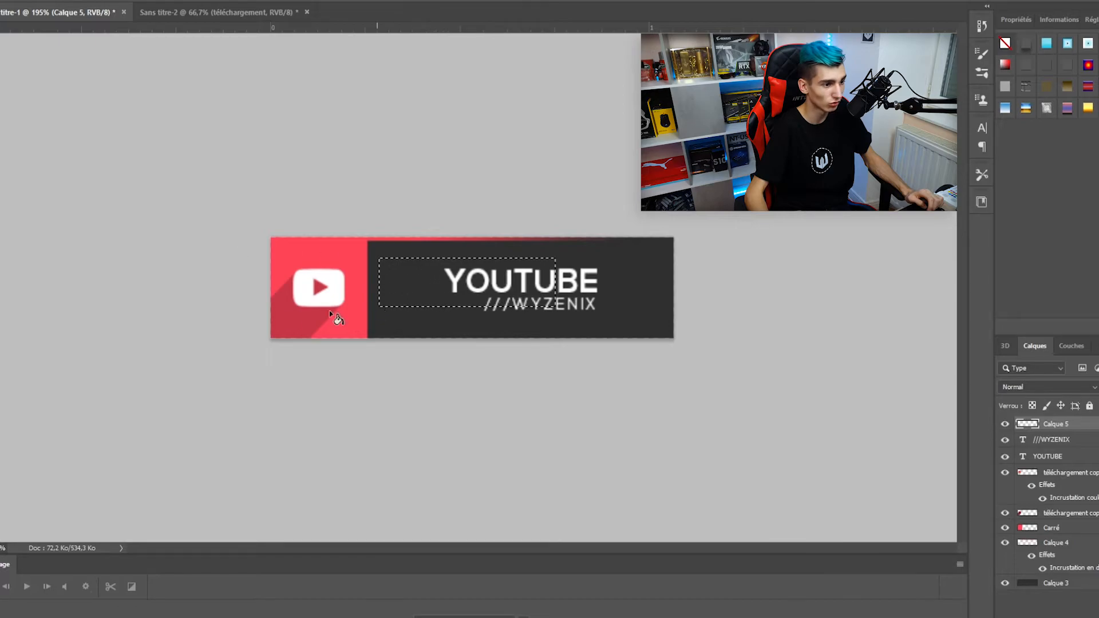
{"action": "key", "text": "alt+BackSpace"}
{"action": "key", "text": "ctrl+d"}
Transform the red rectangle on Calque 5 into a narrow vertical bar just beside the red square.
{"action": "scroll", "coordinate": [479, 284], "scroll_direction": "up", "scroll_amount": 4}
{"action": "key", "text": "ctrl+t"}
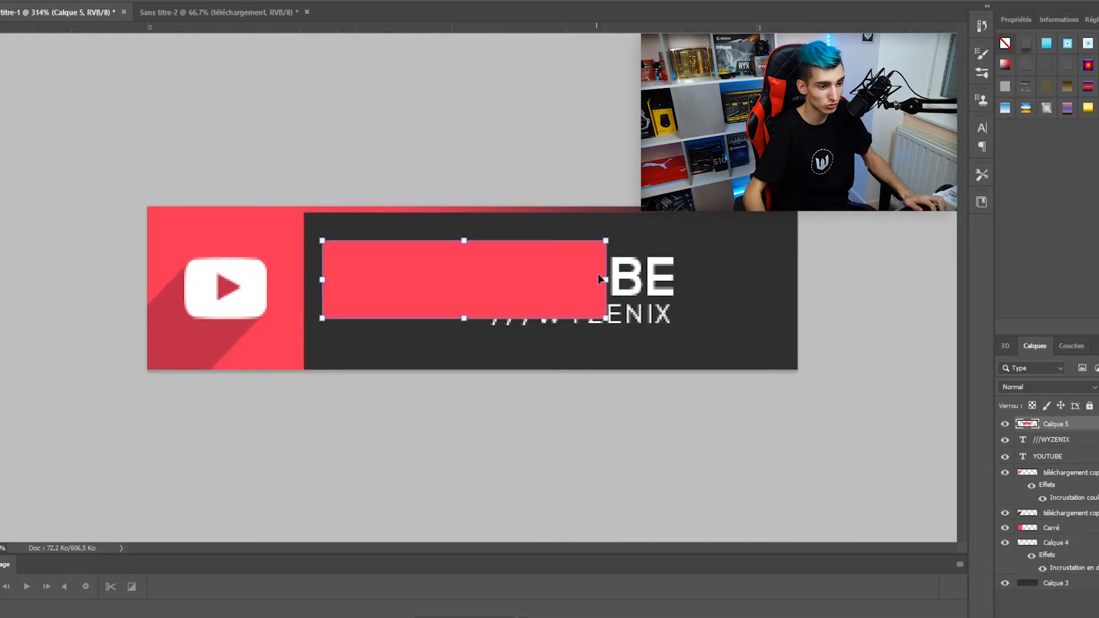
{"action": "left_click_drag", "start_coordinate": [607, 279], "coordinate": [330, 351]}
{"action": "left_click_drag", "start_coordinate": [333, 234], "coordinate": [331, 214]}
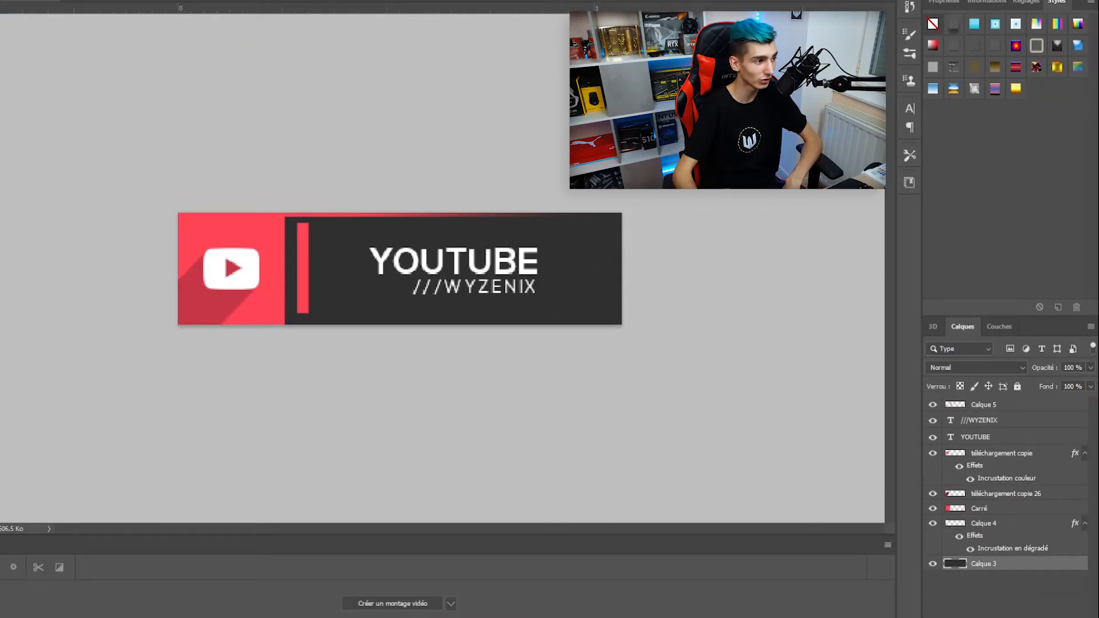
Cut the right end of the dark grey layer Calque 3 diagonally with a Polygonal Lasso selection, and deselect.
{"action": "right_click", "coordinate": [12, 41]}
{"action": "left_click", "coordinate": [58, 55]}
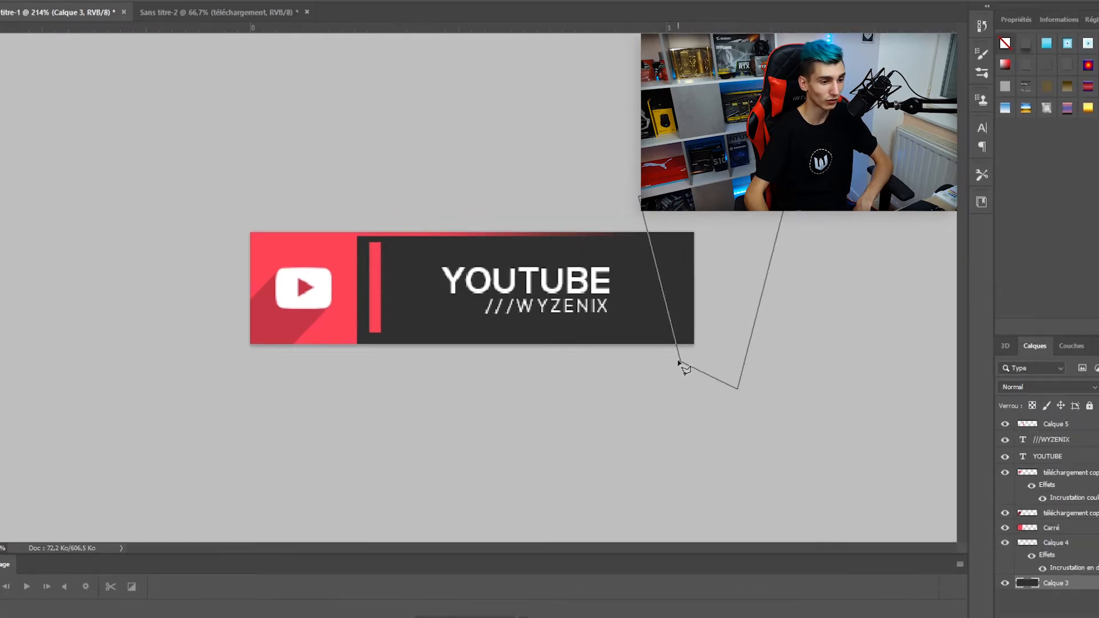
{"action": "left_click", "coordinate": [720, 344]}
{"action": "key", "text": "Delete"}
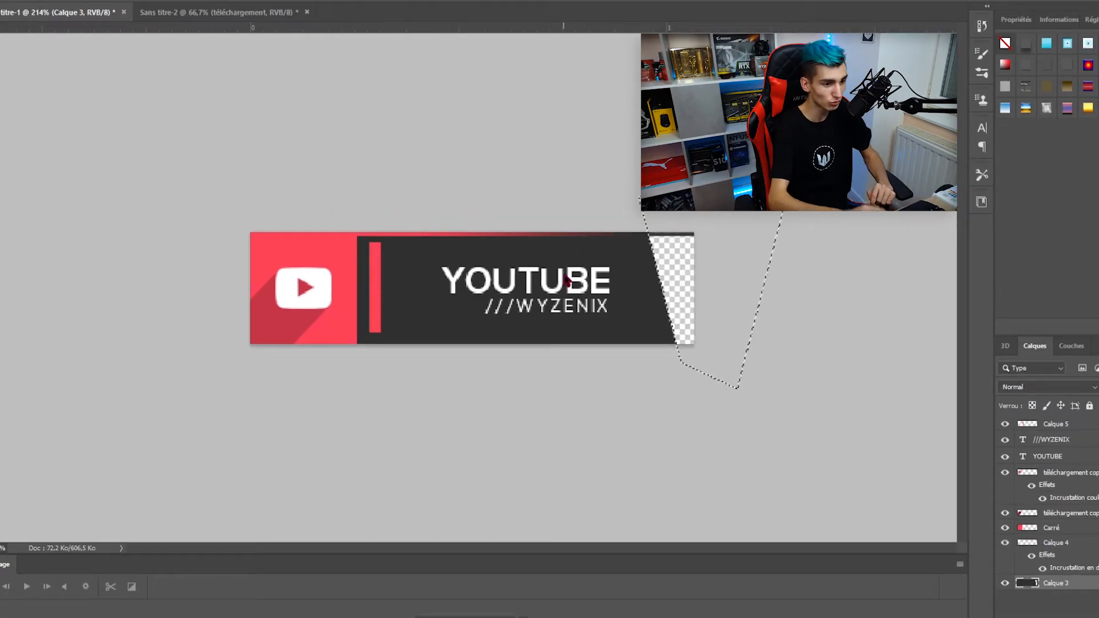
{"action": "key", "text": "ctrl+d"}
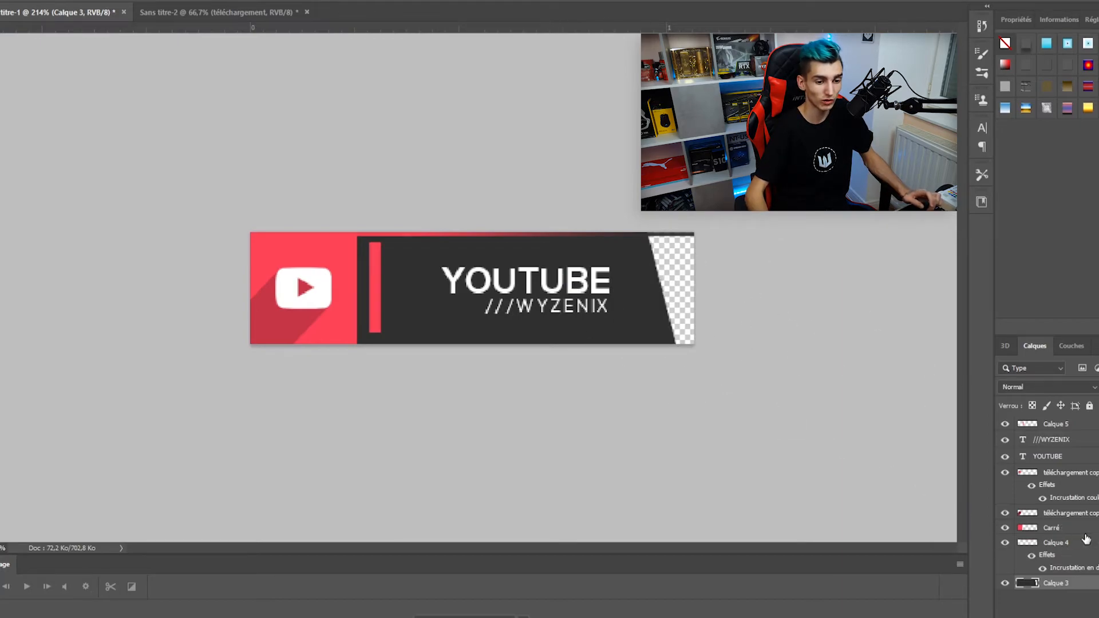
Cut the end of the gradient strip on Calque 4 along the same diagonal as the dark grey area.
{"action": "left_click", "coordinate": [1032, 543]}
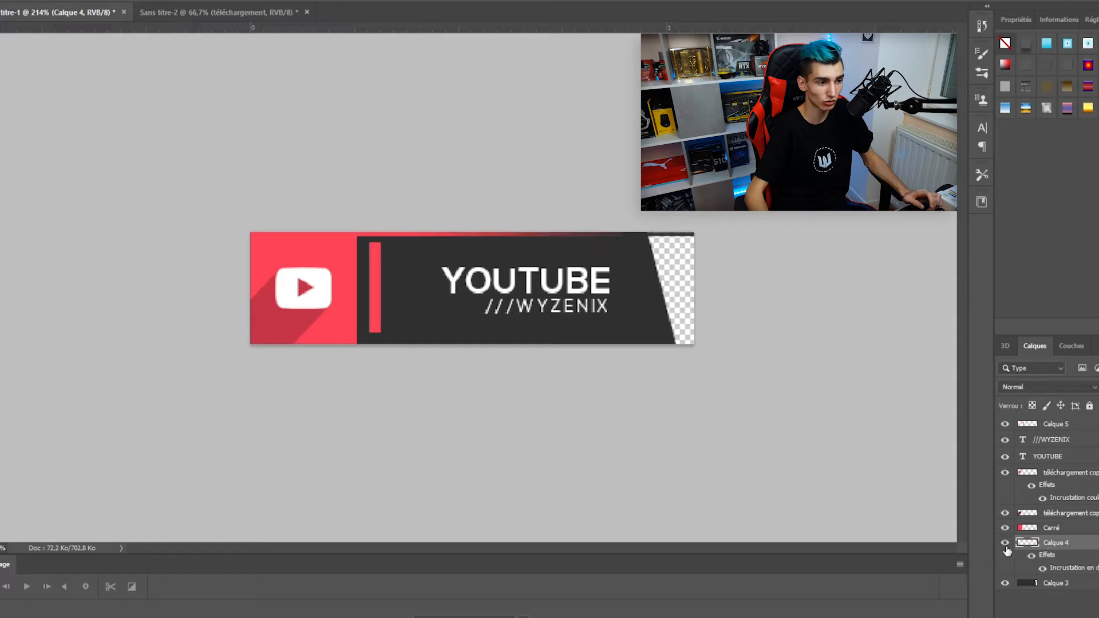
{"action": "scroll", "coordinate": [807, 423], "scroll_direction": "up", "scroll_amount": 5}
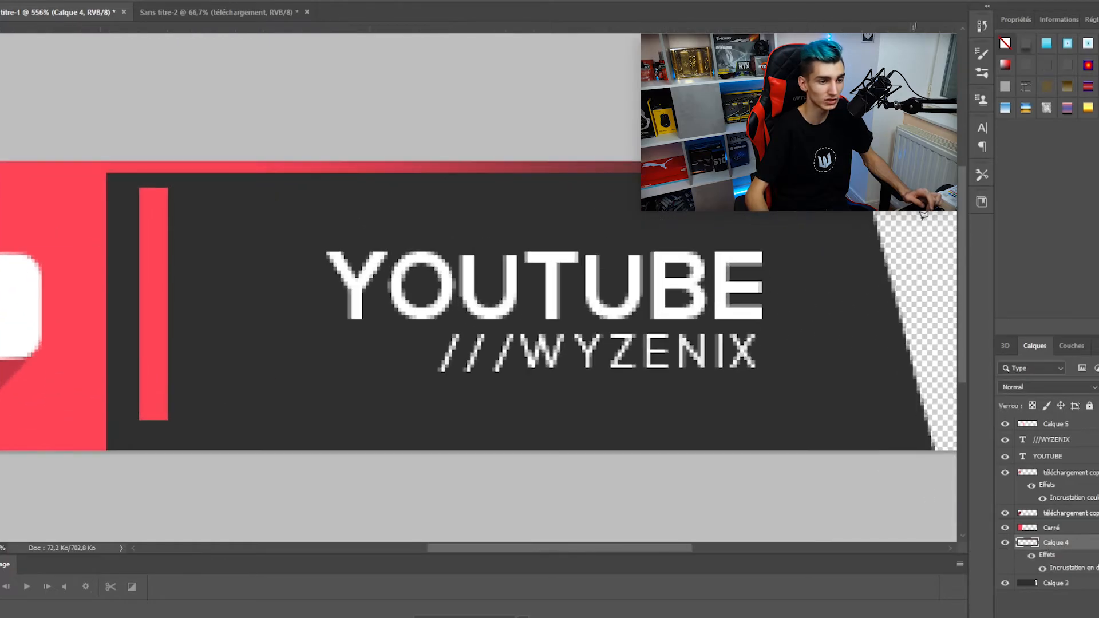
{"action": "scroll", "coordinate": [875, 215], "scroll_direction": "up", "scroll_amount": 4}
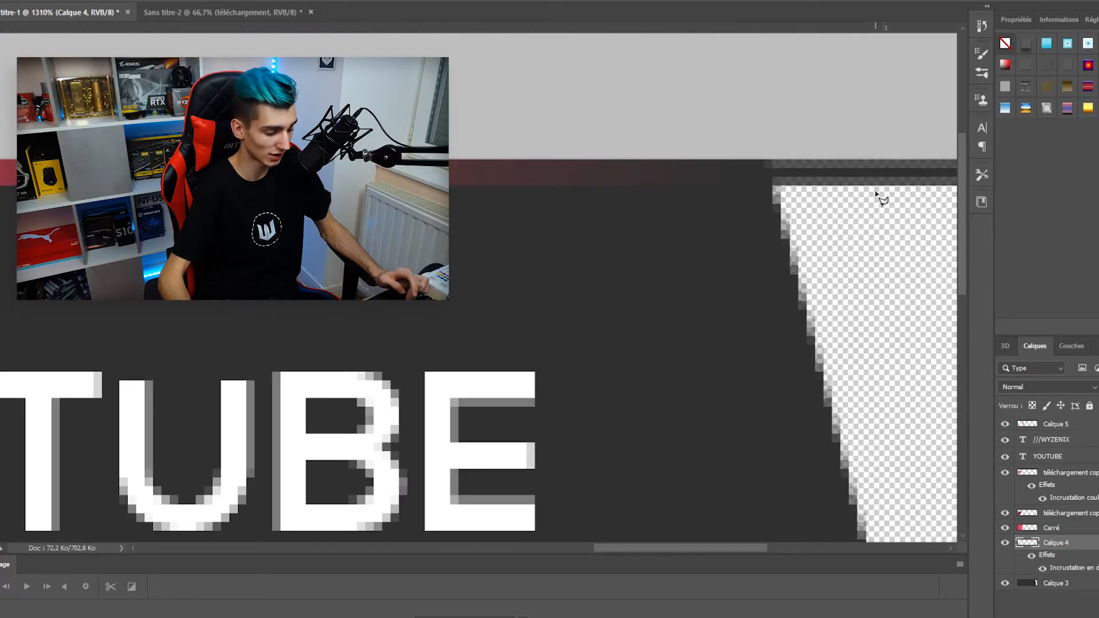
{"action": "left_click", "coordinate": [777, 200]}
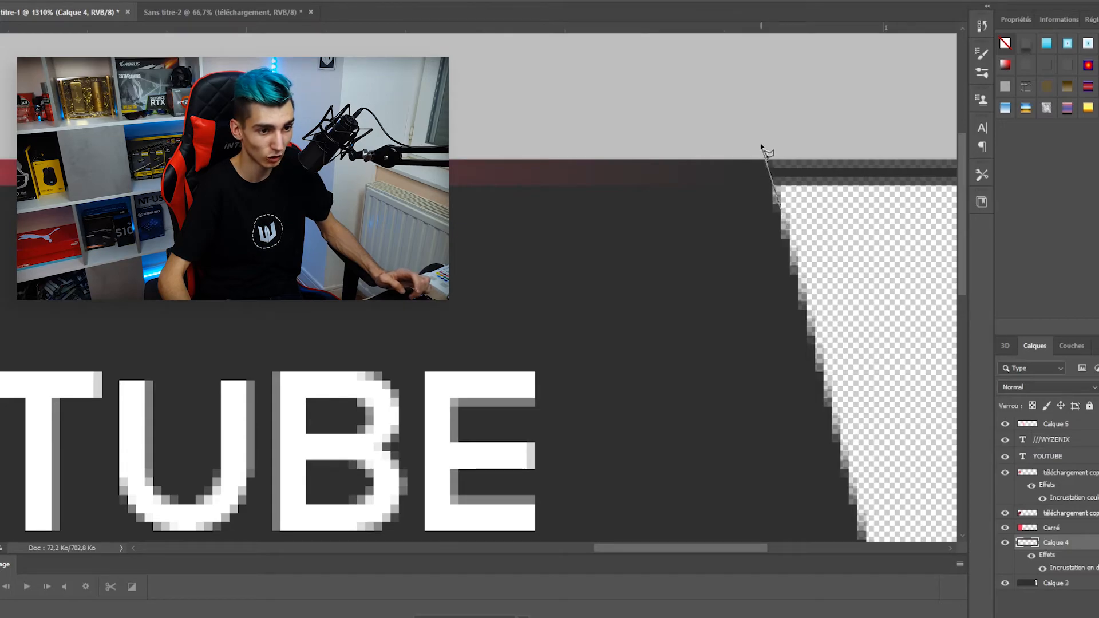
{"action": "scroll", "coordinate": [712, 152], "scroll_direction": "right", "scroll_amount": 5}
{"action": "left_click", "coordinate": [679, 150]}
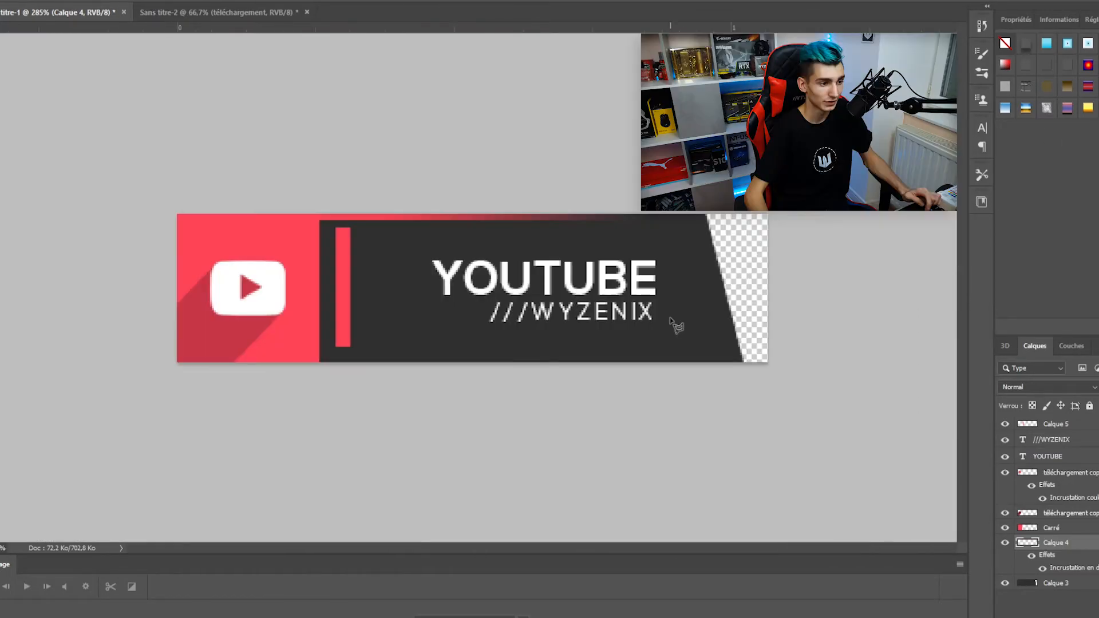
Transform the red bar on Calque 5 into a thin, shorter vertical line before YOUTUBE, matching the height of the two text lines.
{"action": "scroll", "coordinate": [389, 307], "scroll_direction": "up", "scroll_amount": 1}
{"action": "scroll", "coordinate": [390, 306], "scroll_direction": "up", "scroll_amount": 1}
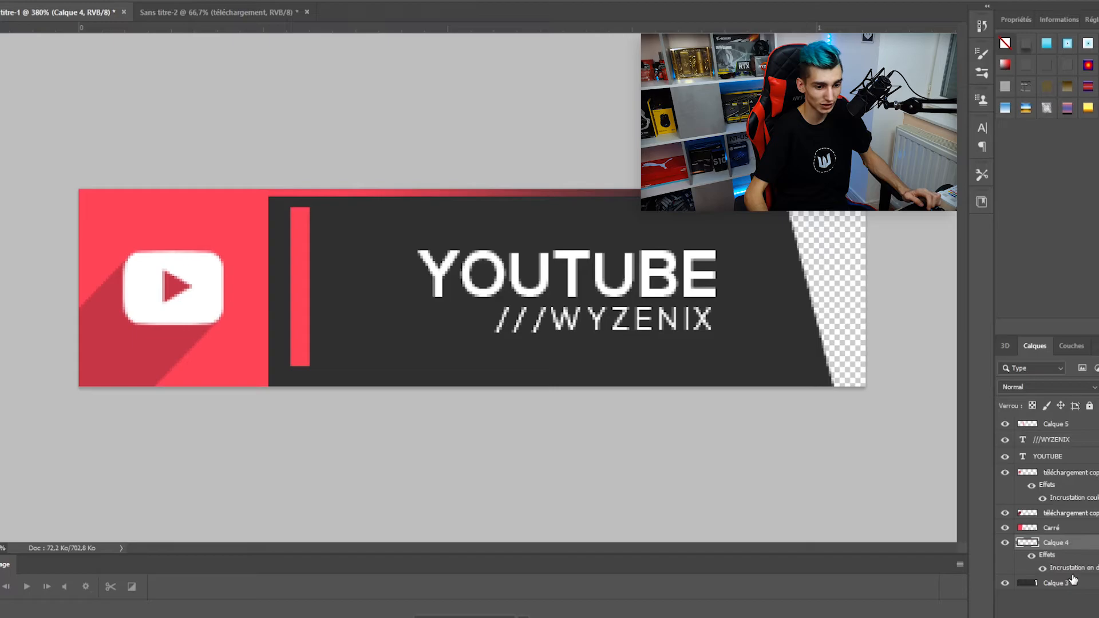
{"action": "left_click", "coordinate": [1055, 424]}
{"action": "key", "text": "ctrl+t"}
{"action": "left_click_drag", "start_coordinate": [309, 287], "coordinate": [377, 306]}
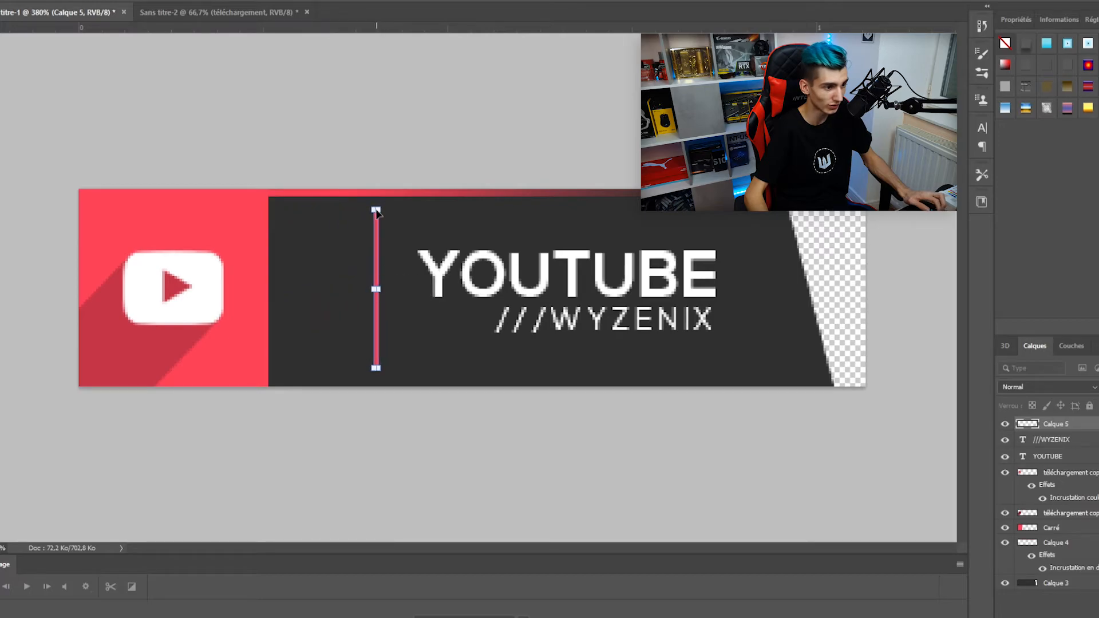
{"action": "left_click_drag", "start_coordinate": [378, 209], "coordinate": [376, 258]}
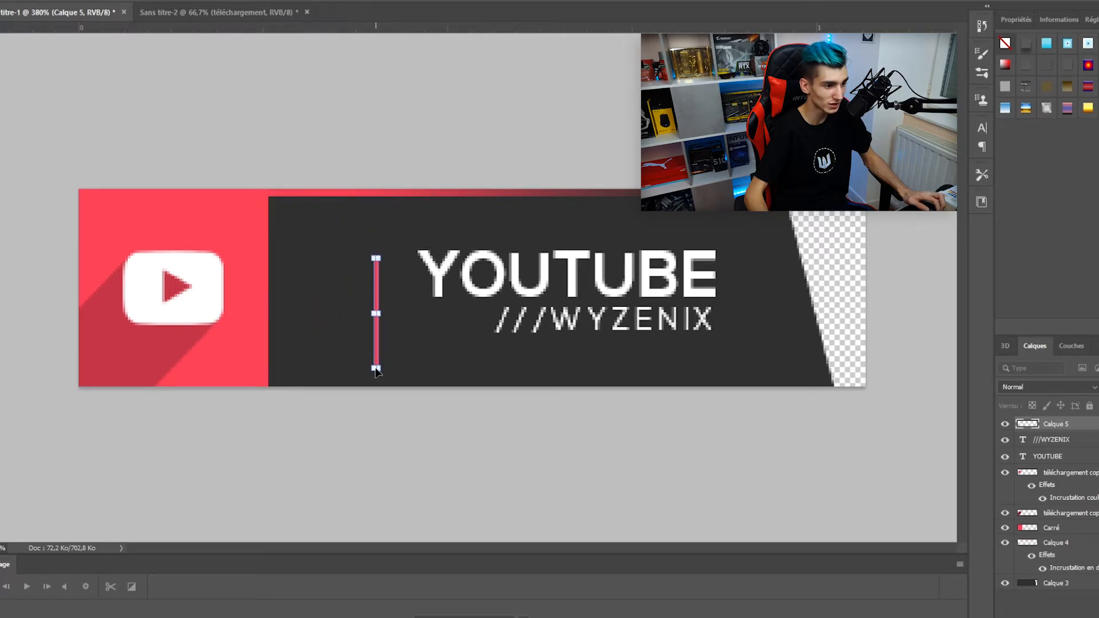
{"action": "left_click_drag", "start_coordinate": [376, 370], "coordinate": [376, 350]}
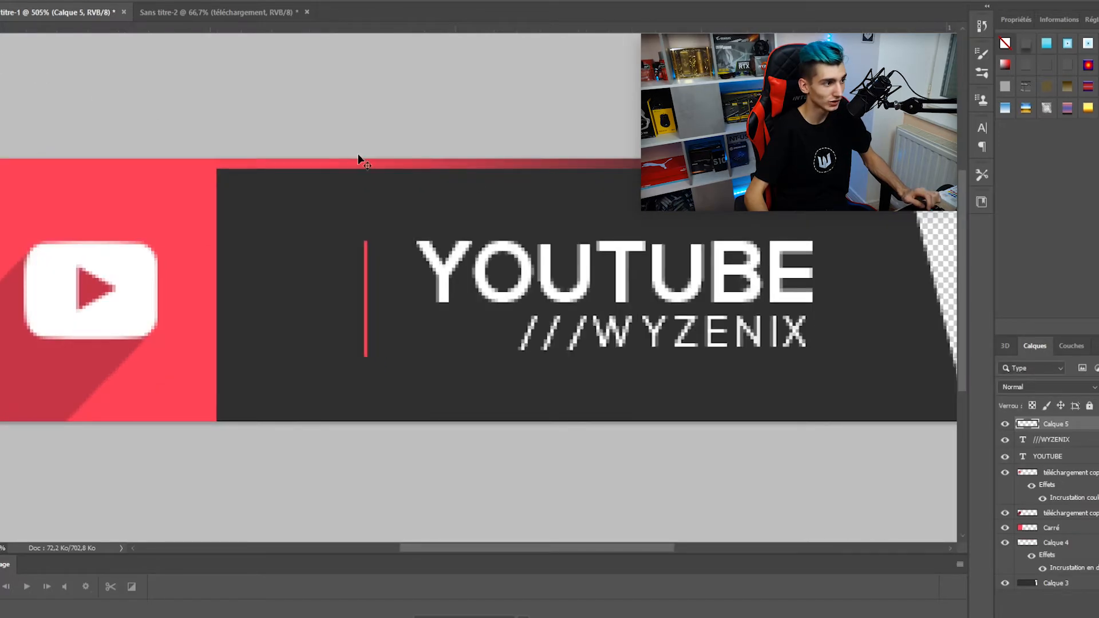
Nudge the thin red line away from YOUTUBE toward the red square.
{"action": "key", "text": "Left"}
{"action": "key", "text": "Left"}
{"action": "key", "text": "Left"}
{"action": "key", "text": "Left"}
{"action": "key", "text": "Left"}
{"action": "key", "text": "Left"}
{"action": "key", "text": "Left"}
{"action": "key", "text": "Left"}
{"action": "key", "text": "Left"}
{"action": "key", "text": "Left"}
{"action": "key", "text": "Left"}
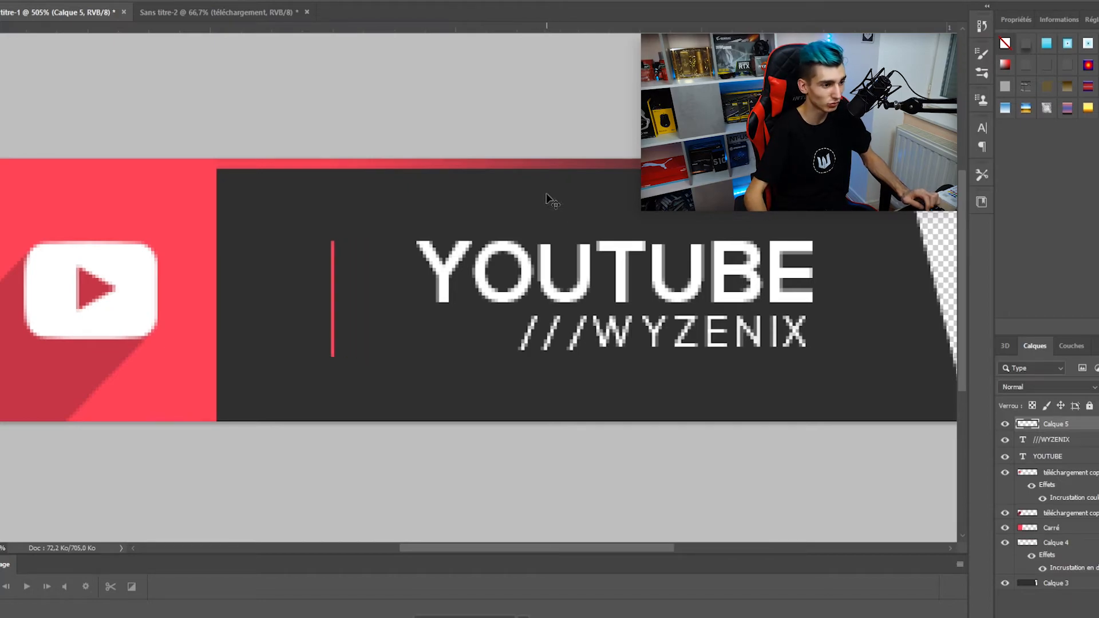
Duplicate the thin red line and offset the copy one pixel to the right of the original.
{"action": "key", "text": "ctrl+j"}
{"action": "key", "text": "Right"}
{"action": "key", "text": "Right"}
{"action": "key", "text": "Left"}
Give the duplicated line, Calque 5 copie, a dark red 8c2a33 colour overlay.
{"action": "double_click", "coordinate": [1064, 423]}
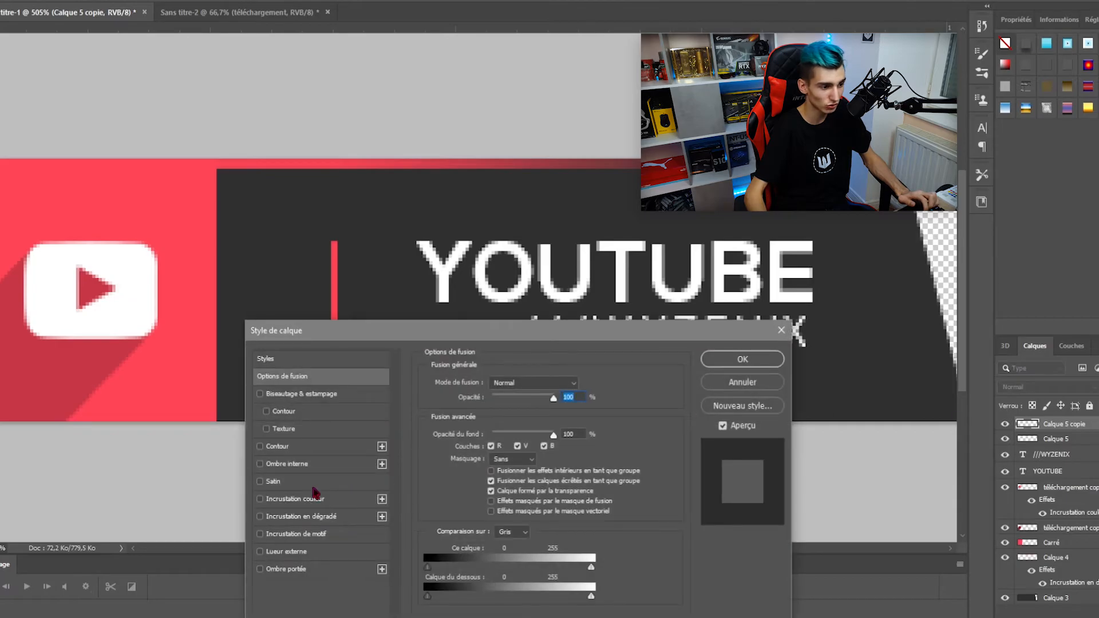
{"action": "left_click", "coordinate": [297, 500]}
{"action": "left_click", "coordinate": [593, 385]}
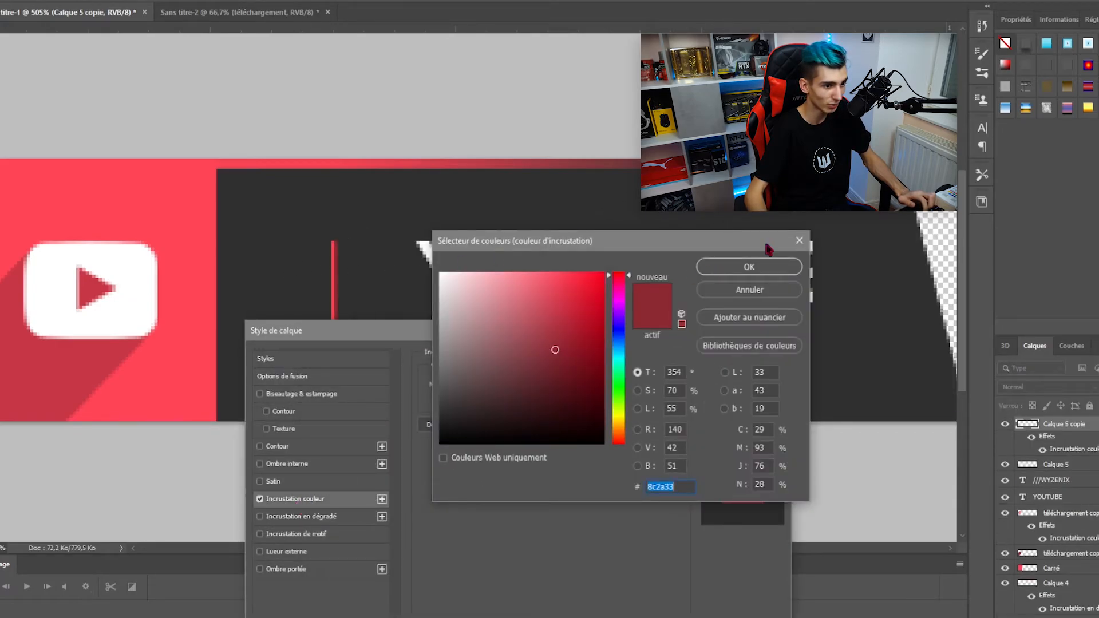
{"action": "left_click", "coordinate": [771, 271]}
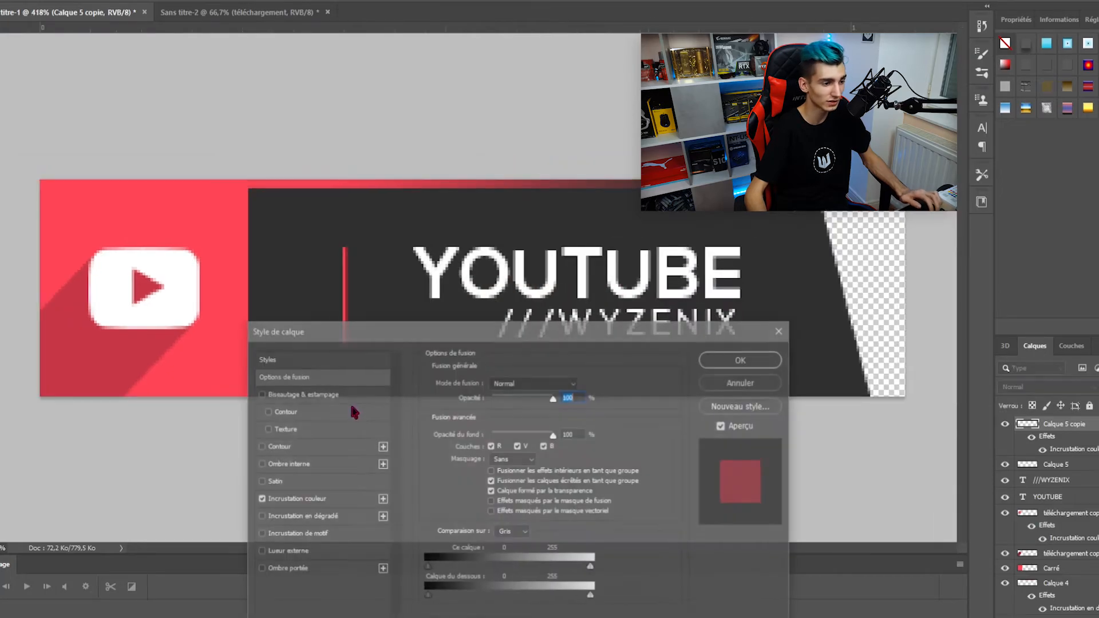
{"action": "left_click", "coordinate": [593, 385]}
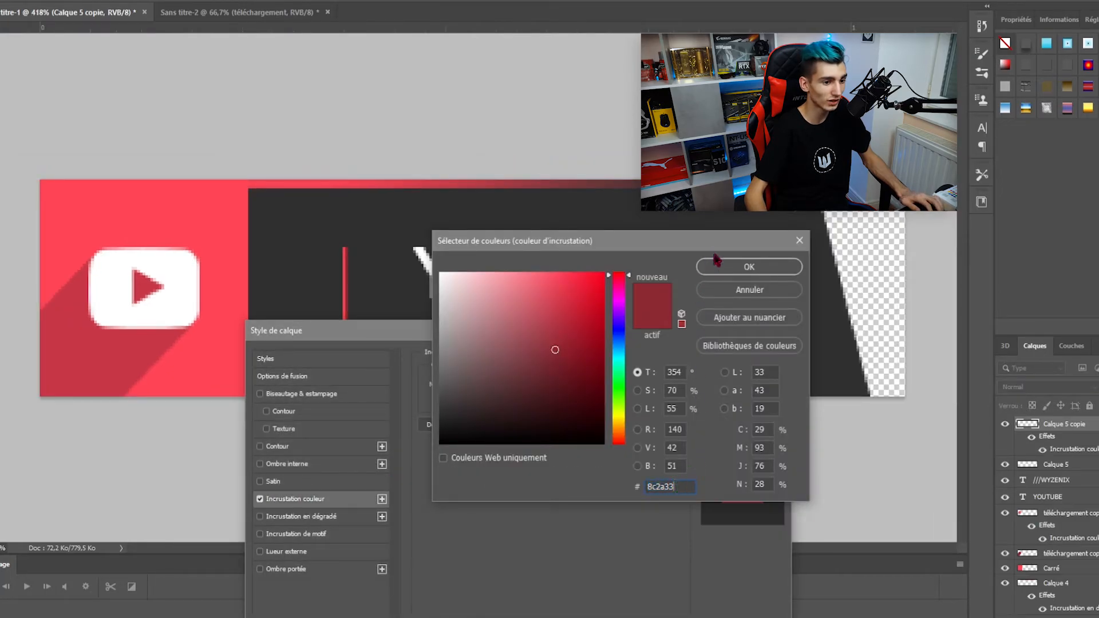